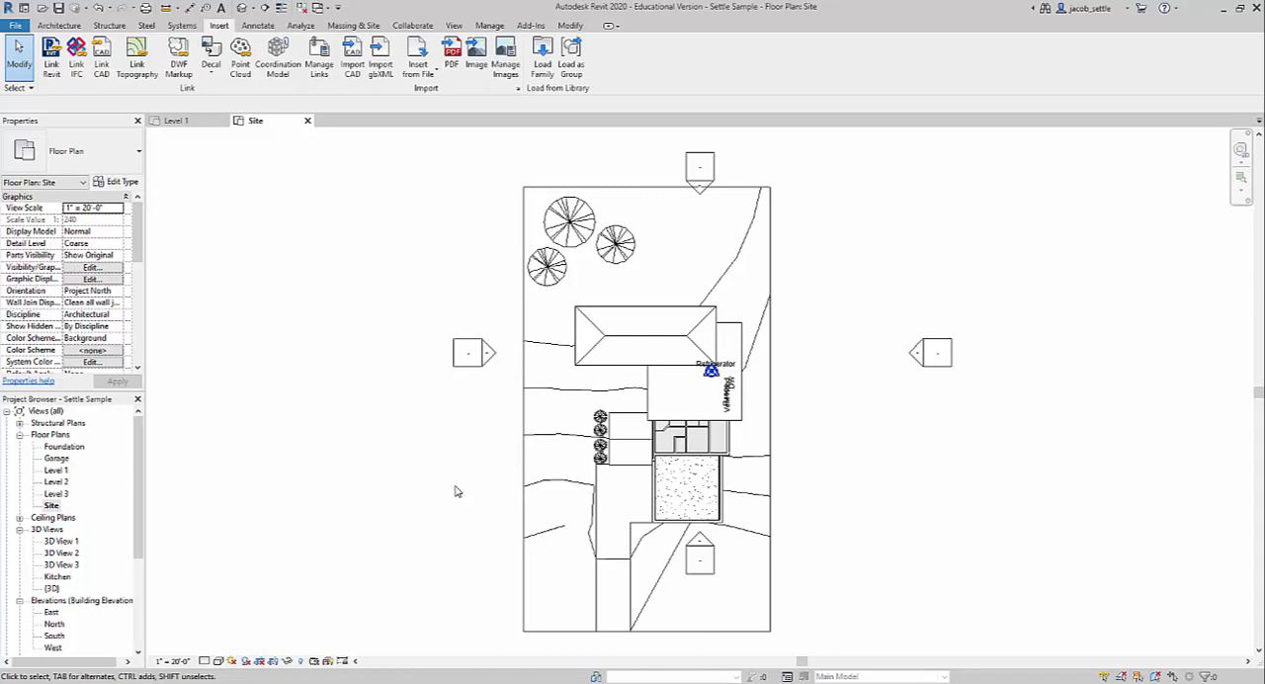
Bring the south elevation's view line up to just below the garage, and move the east elevation marker and its view line close to the house.
click(710, 549)
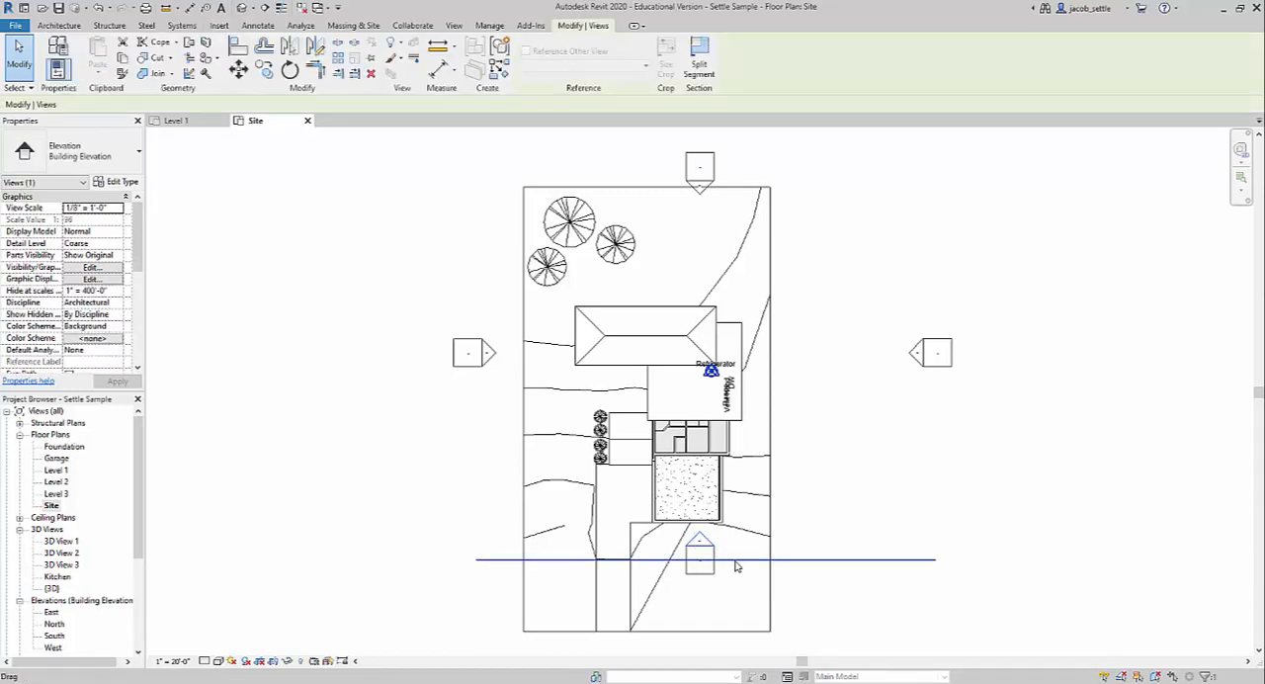
drag(735, 566, 731, 531)
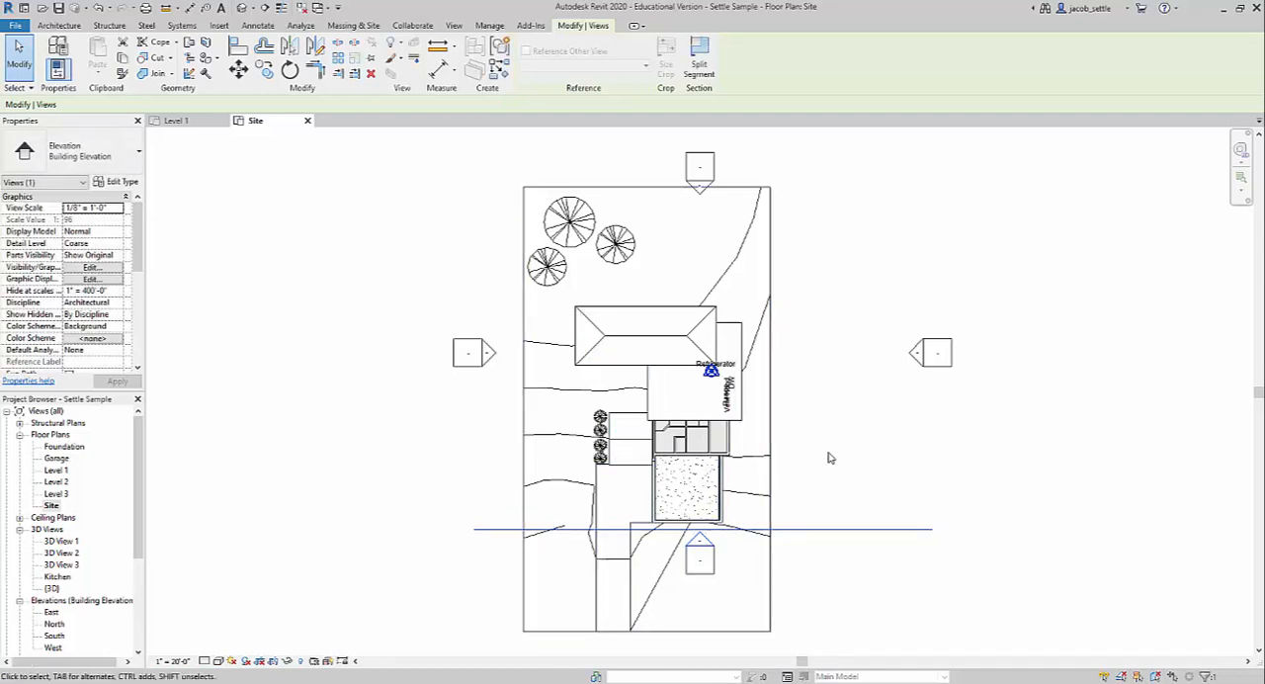
click(934, 377)
drag(934, 376, 806, 377)
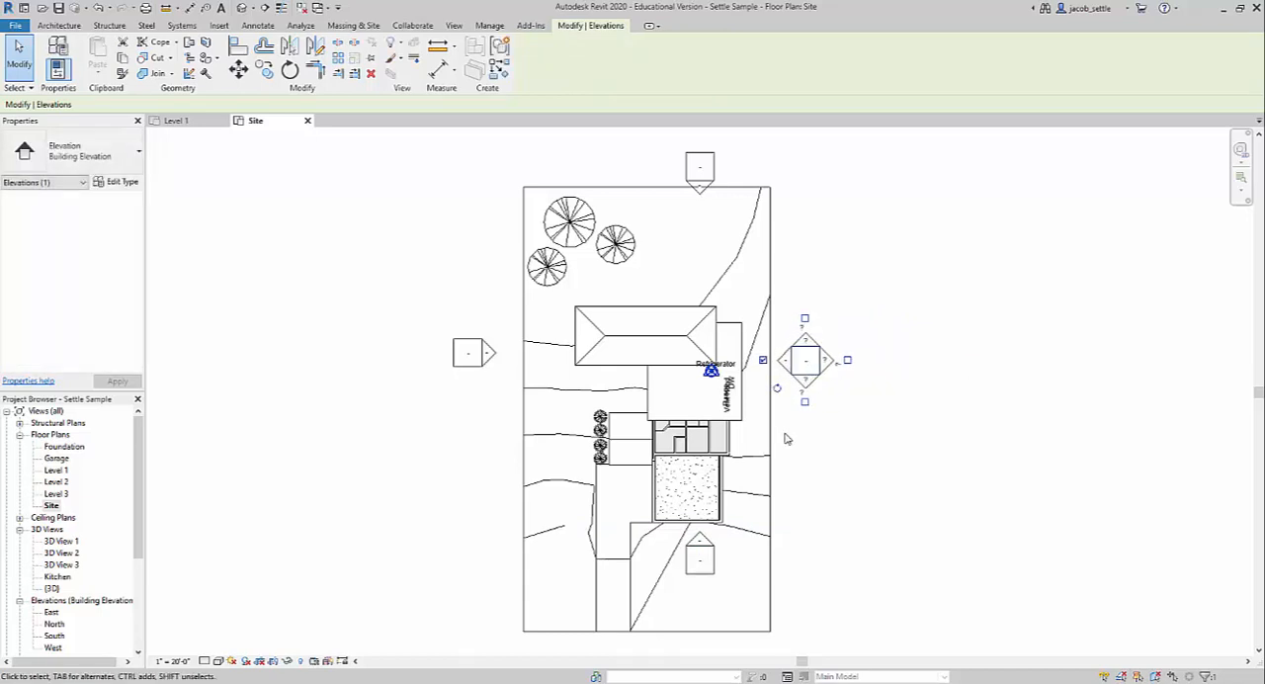
click(785, 360)
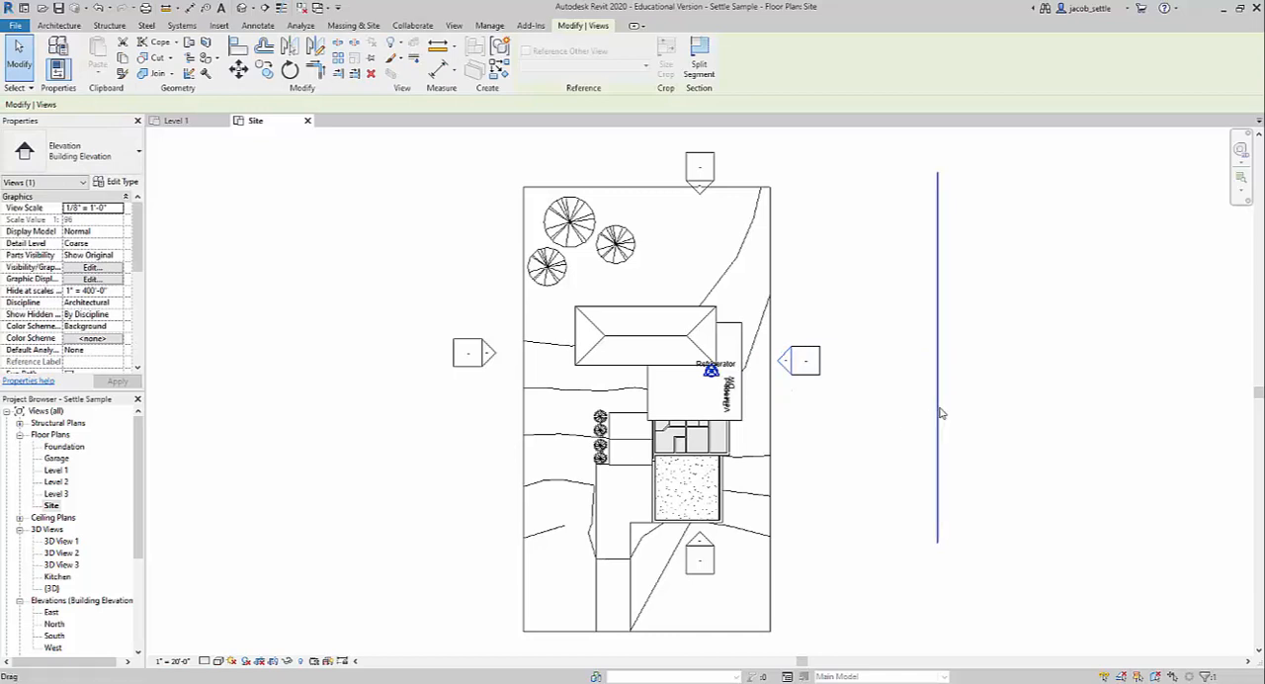
drag(937, 415, 748, 419)
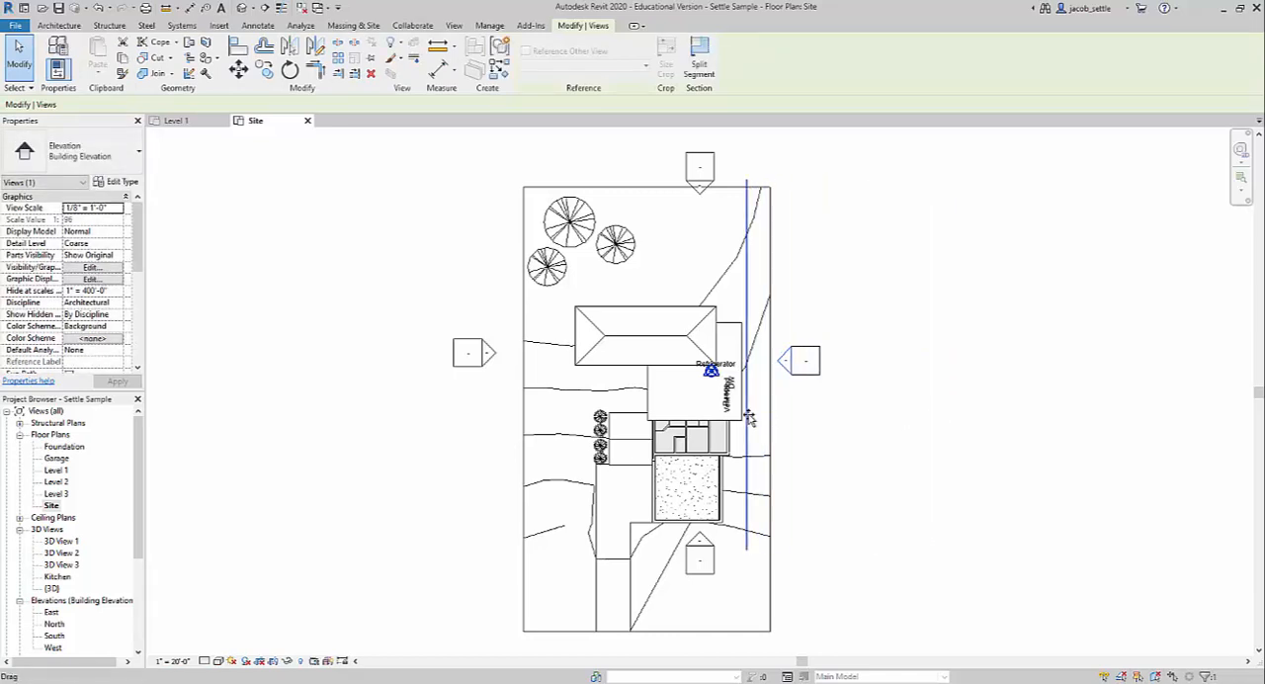
Move the west elevation marker inward so it sits against the west property line.
click(487, 354)
click(442, 409)
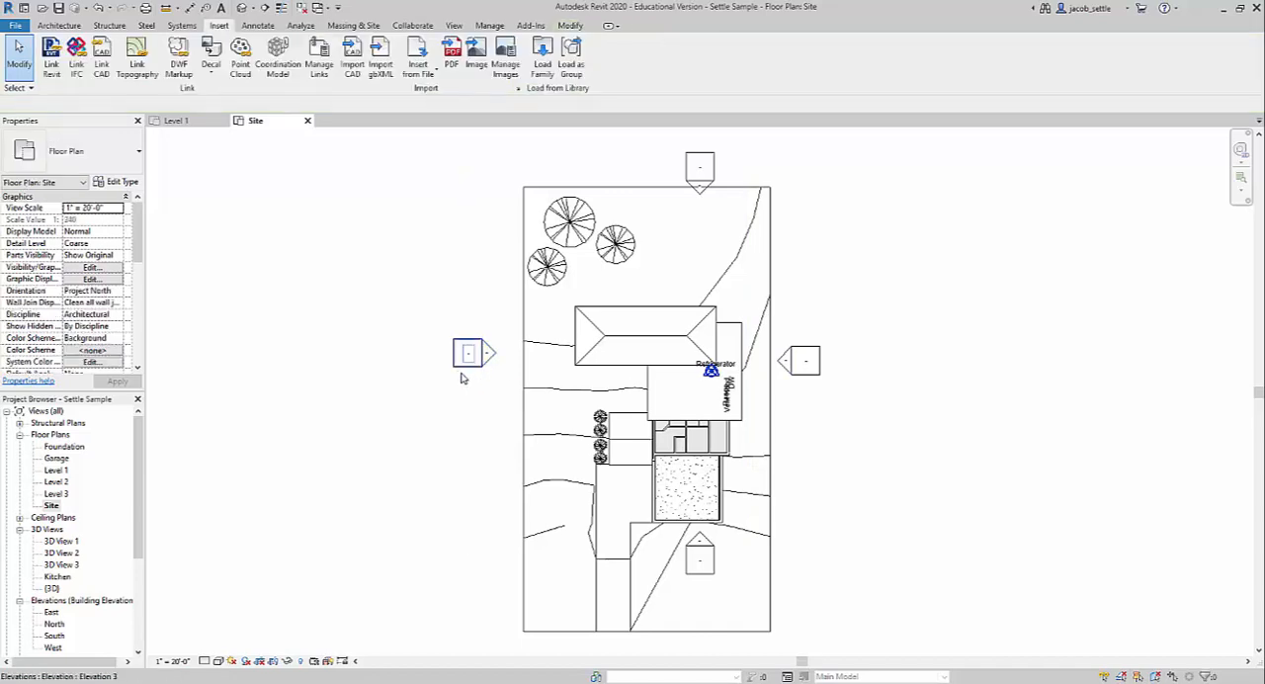
click(465, 358)
drag(464, 357, 497, 370)
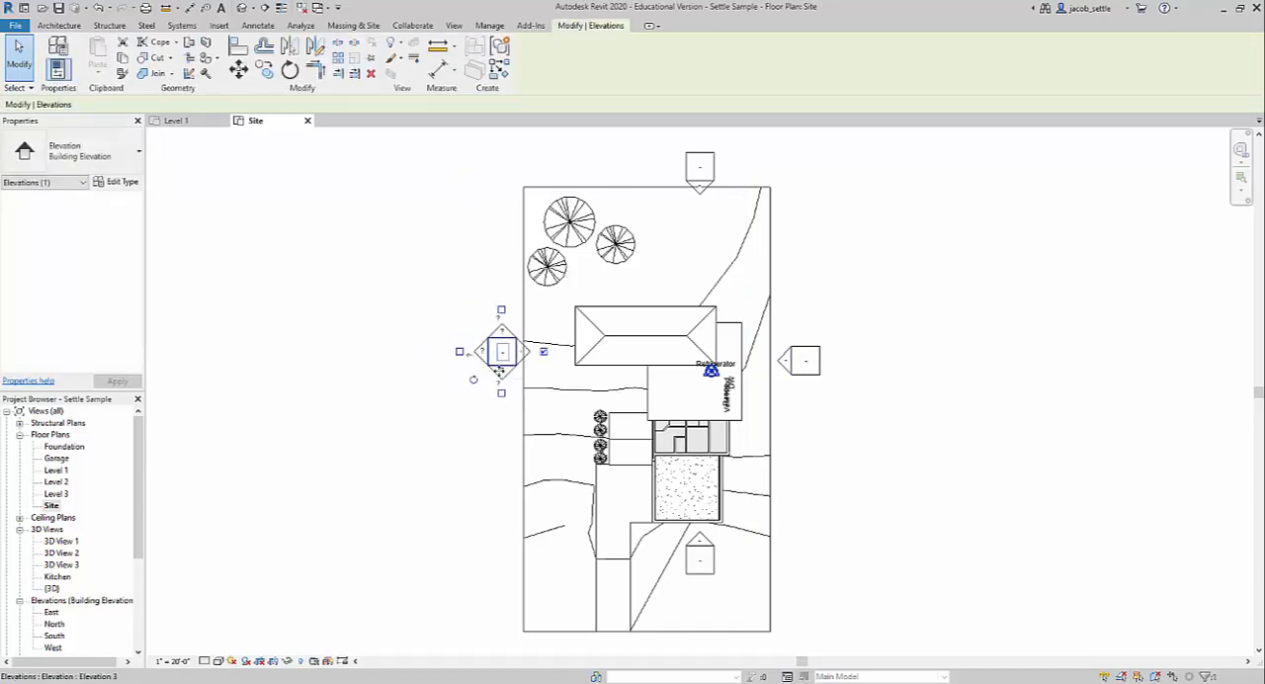
click(516, 374)
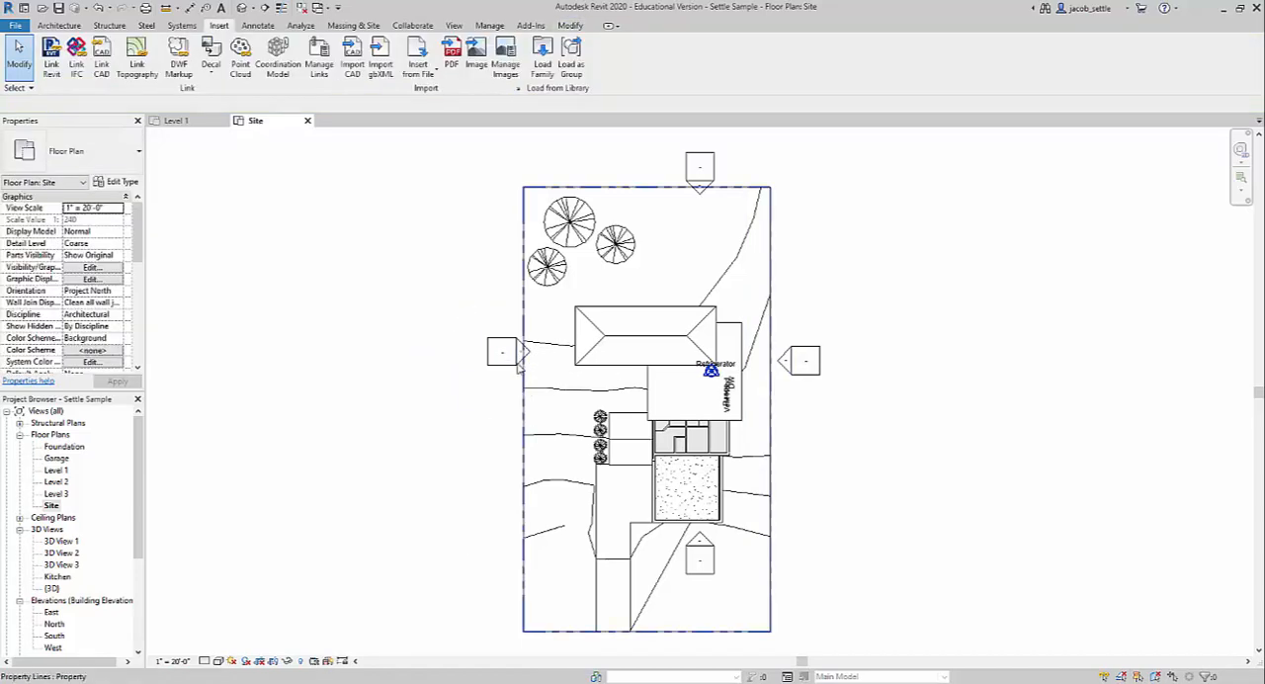
Move the west elevation's view line inside the property, just west of the hipped roof.
click(521, 372)
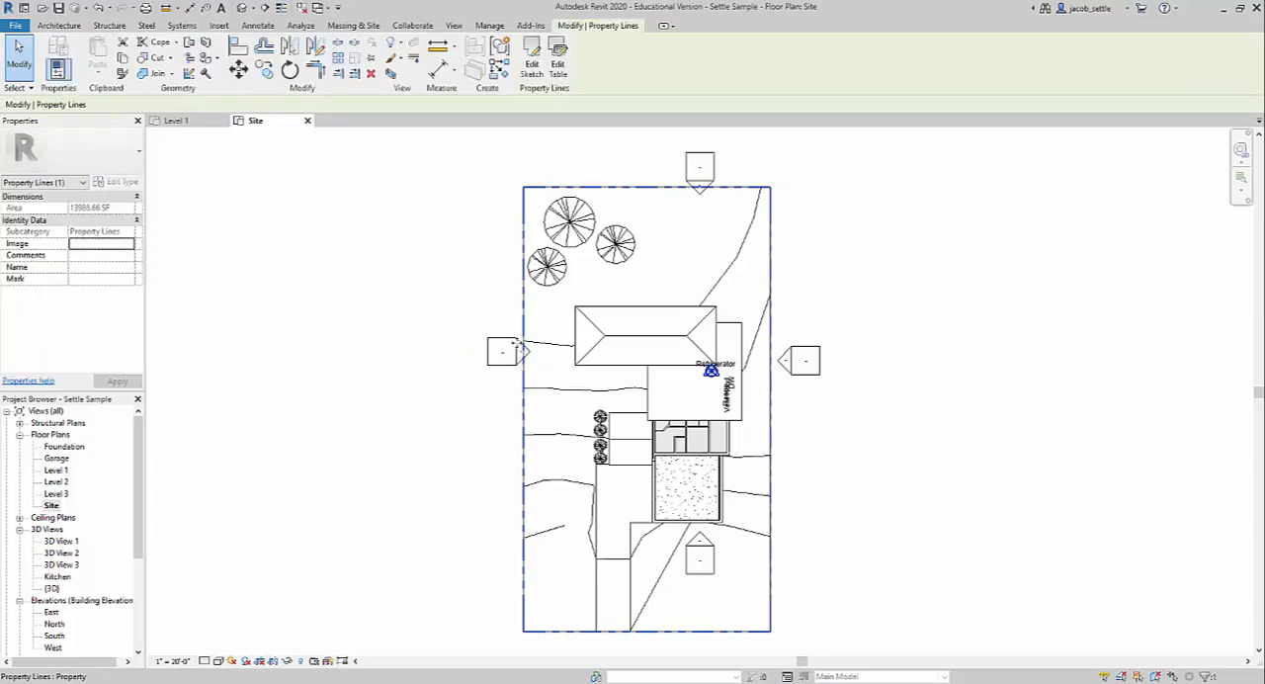
click(497, 332)
scroll(513, 356, up, 2)
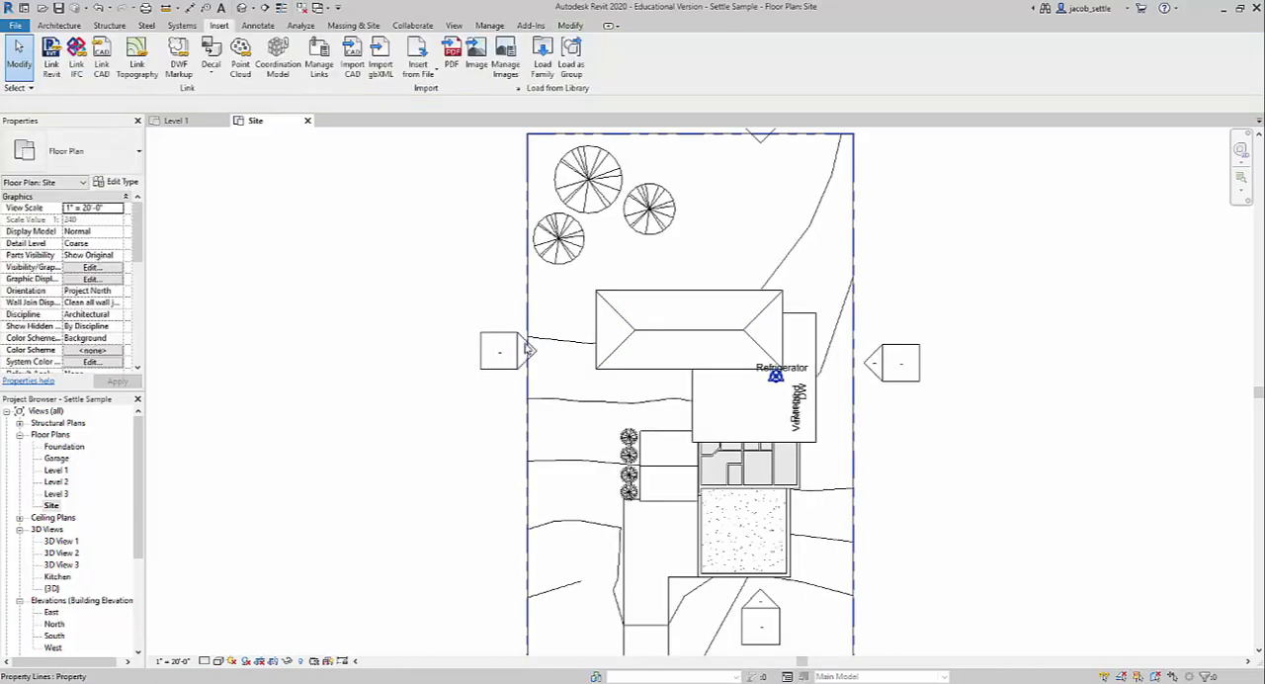
click(522, 339)
scroll(520, 339, up, 3)
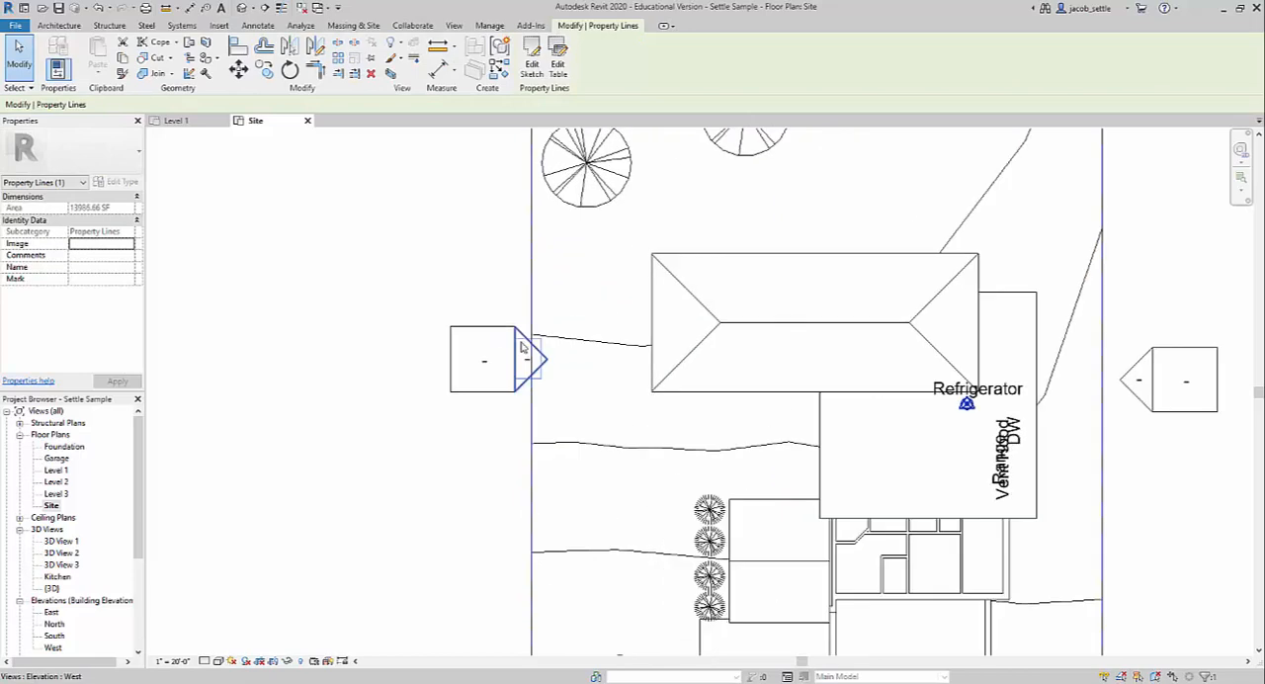
click(523, 339)
scroll(524, 357, down, 3)
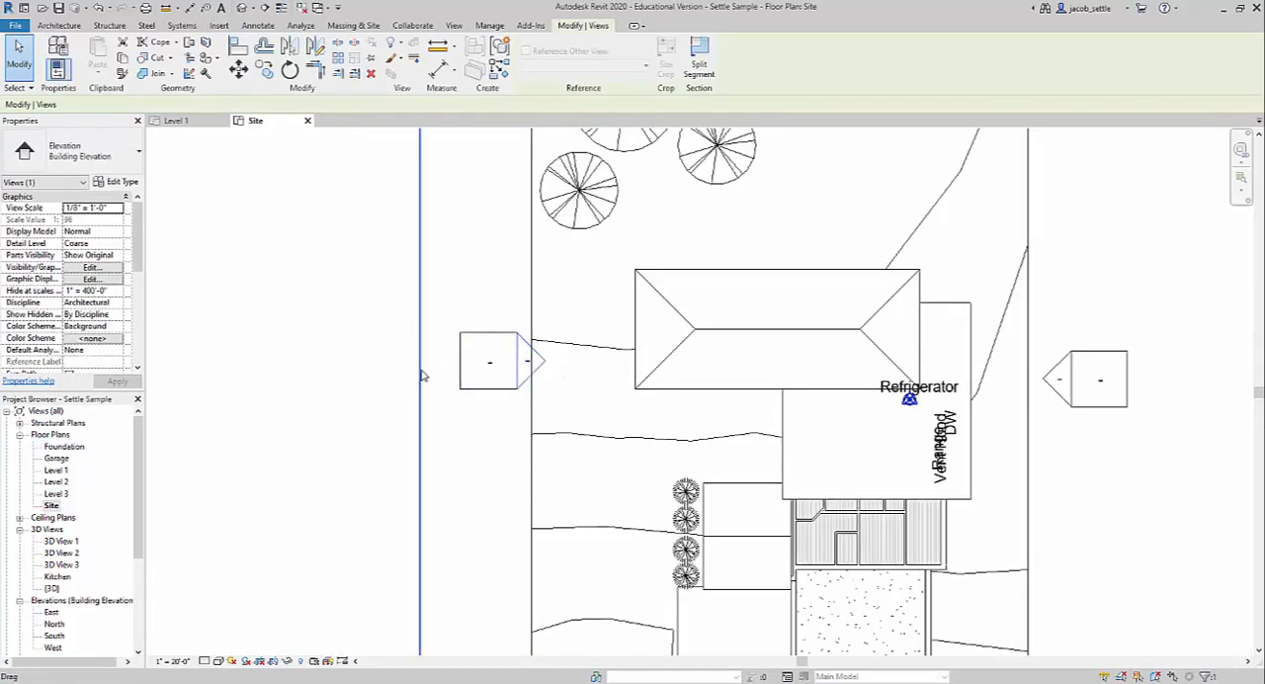
drag(421, 374, 618, 371)
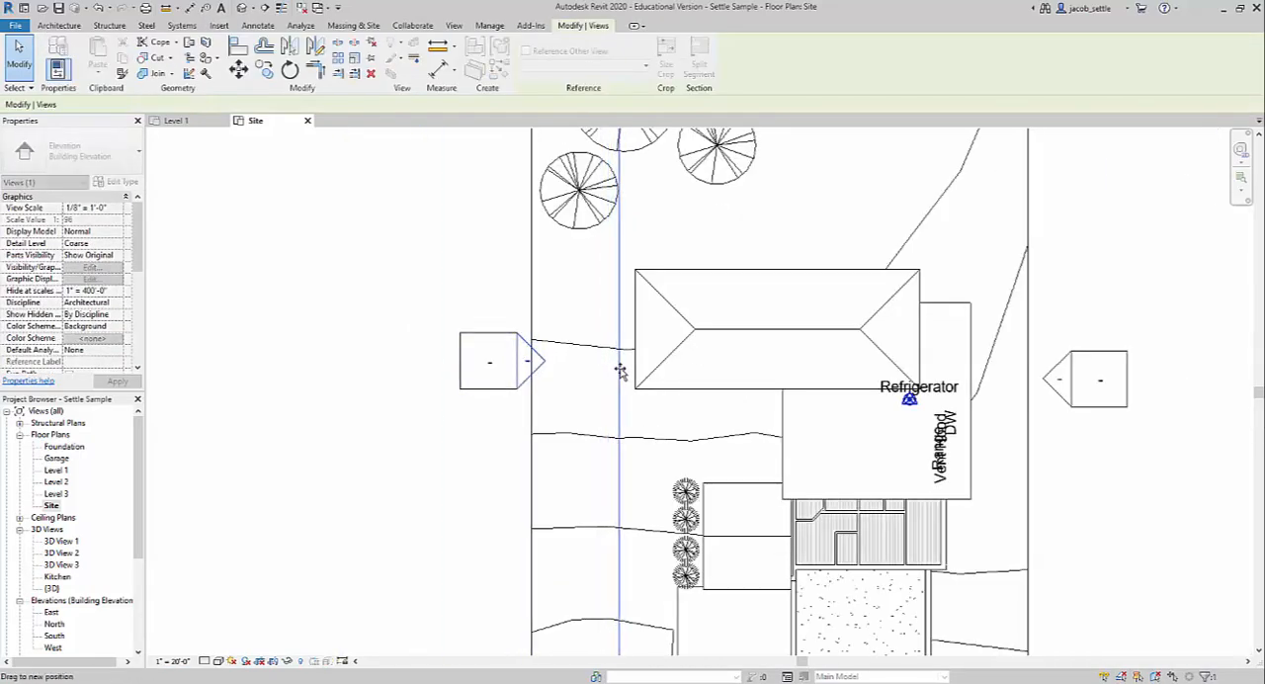
scroll(618, 372, down, 3)
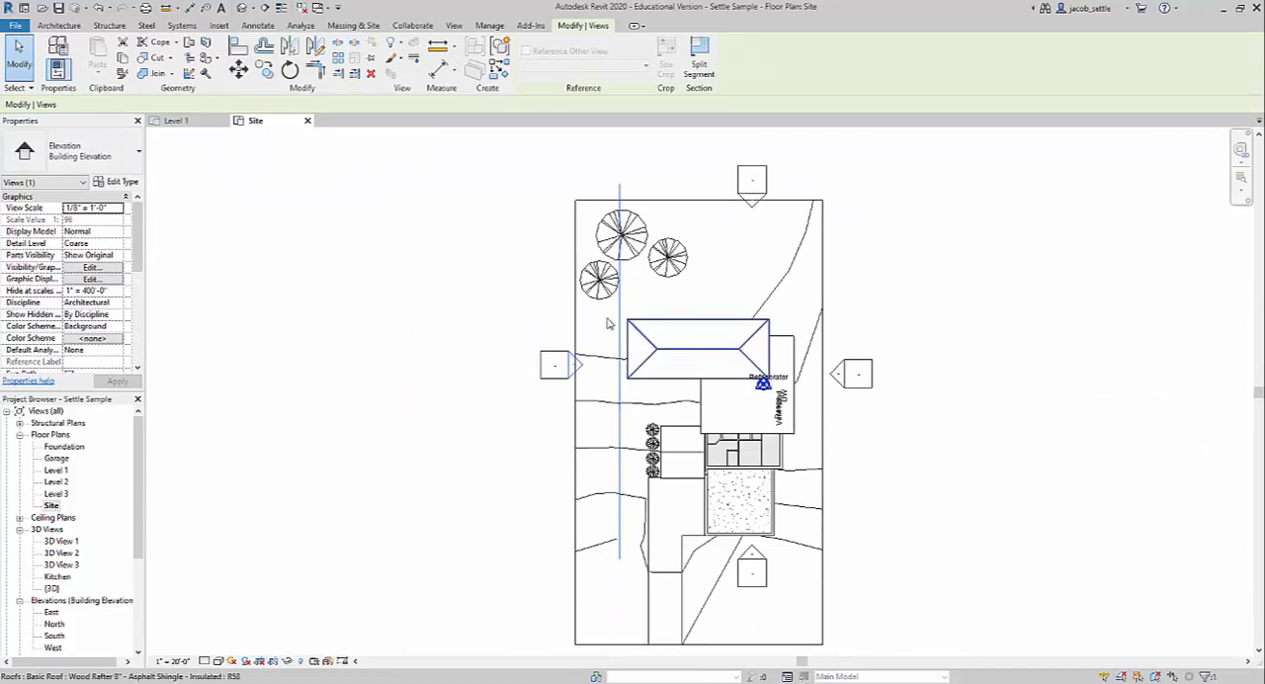
key(Escape)
Move the north elevation marker inside the property and bring its view line down to just north of the hipped roof.
click(770, 185)
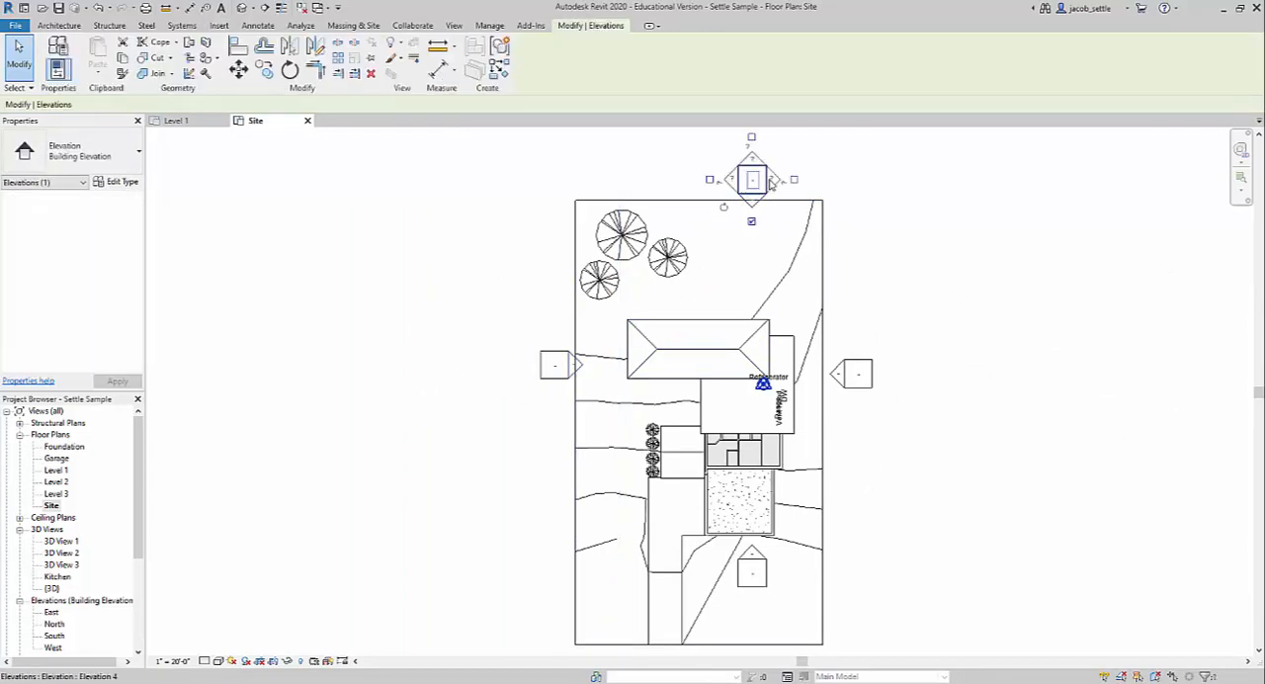
drag(770, 185, 768, 248)
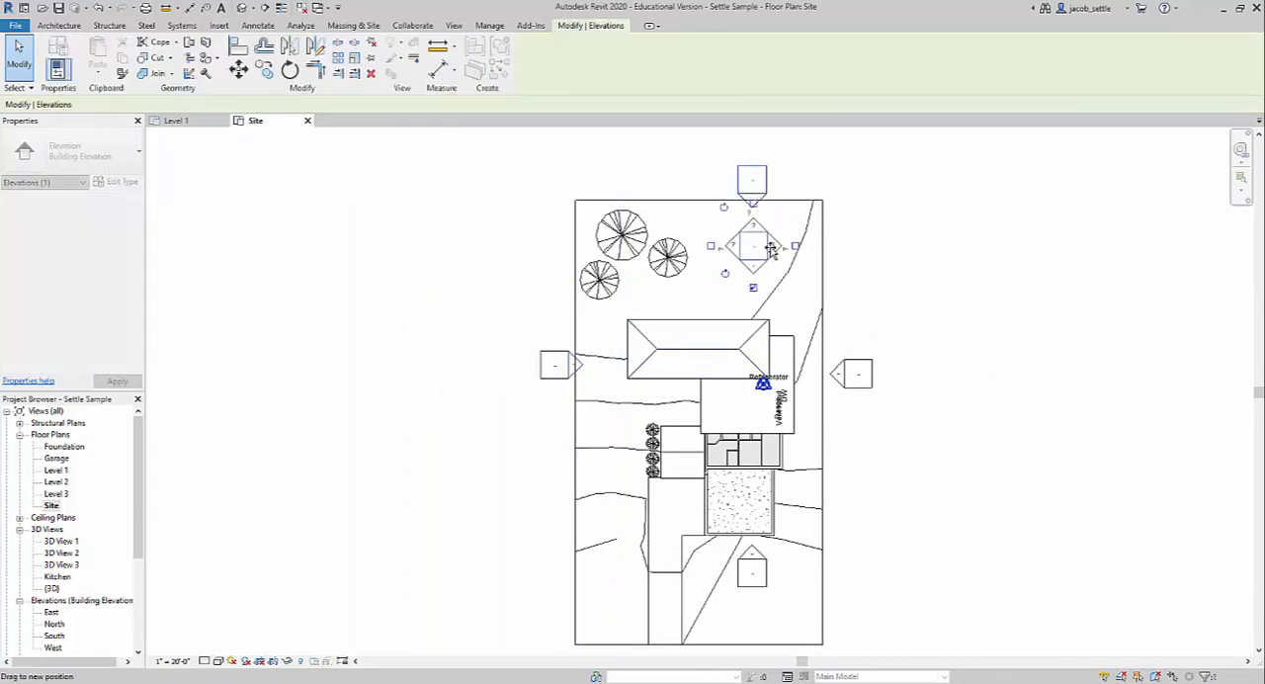
key(Escape)
click(751, 268)
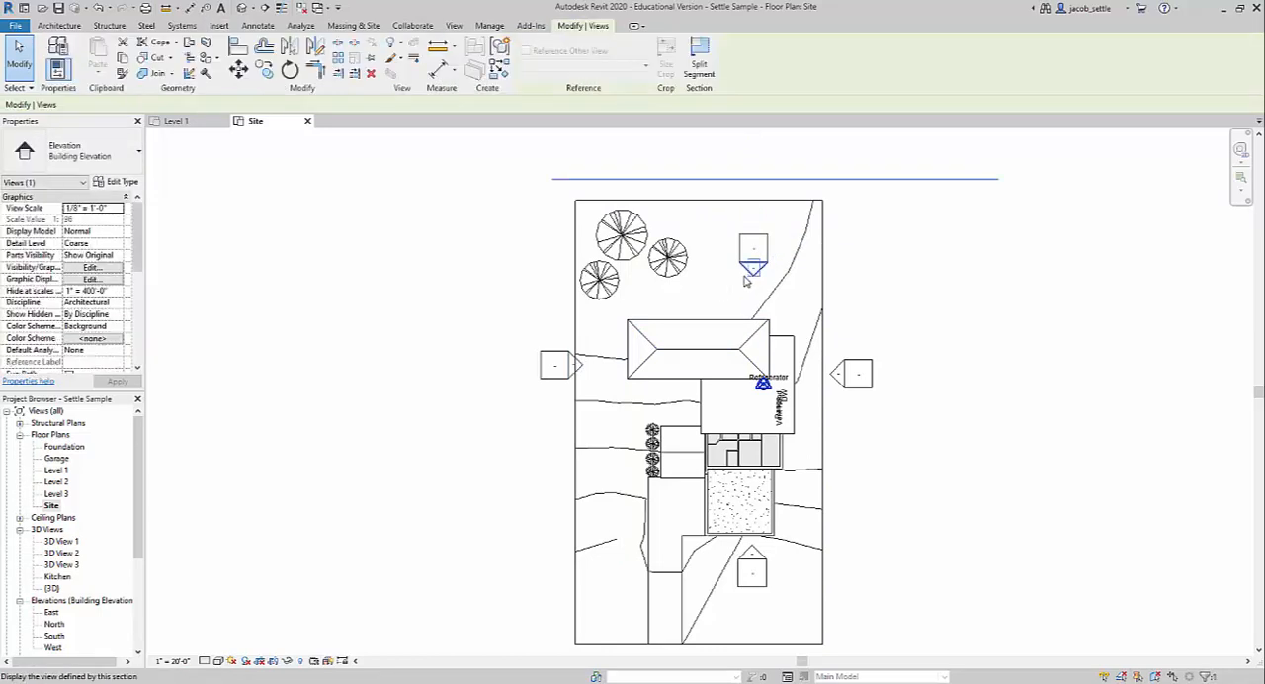
drag(866, 180, 856, 310)
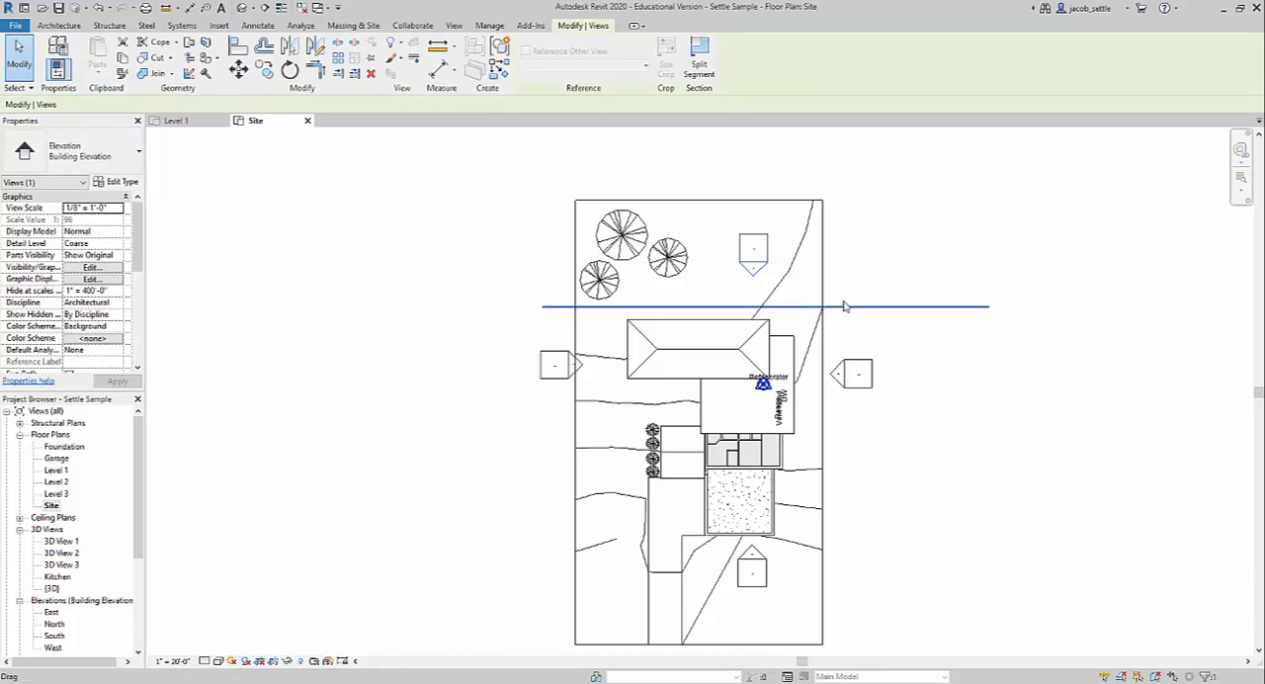
click(986, 416)
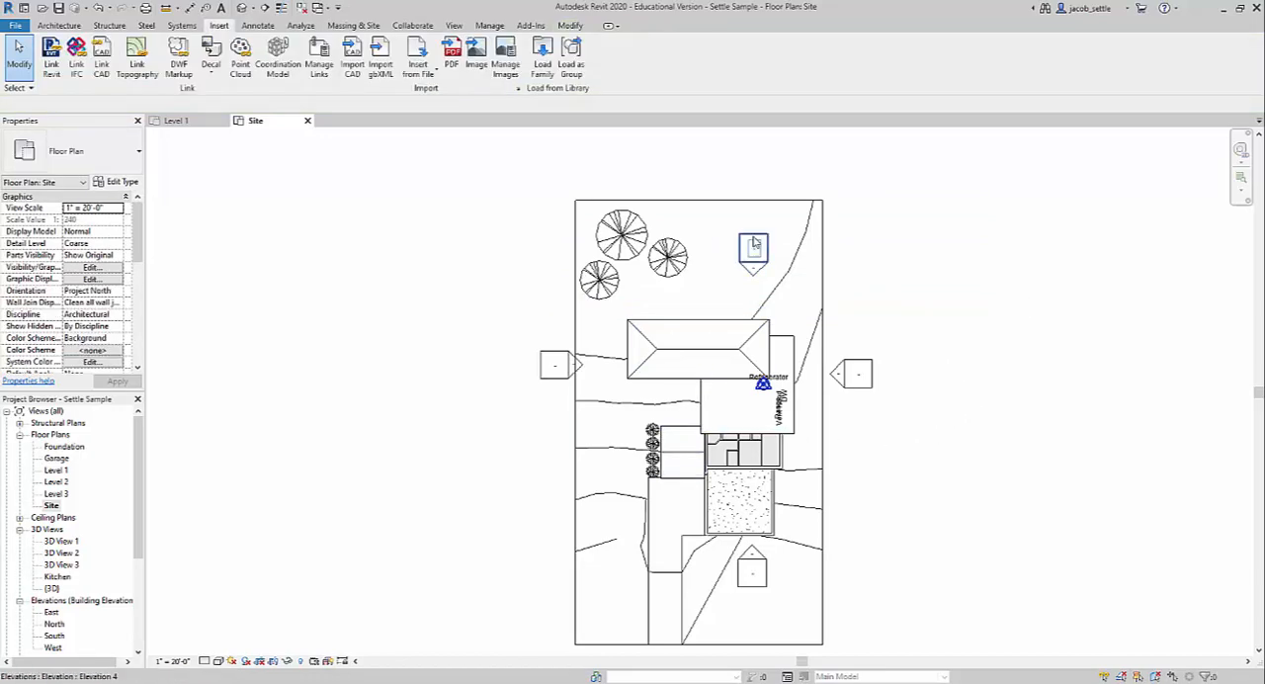
Hide the refrigerator's whole category, Specialty Equipment, in the Site plan view.
scroll(556, 367, up, 4)
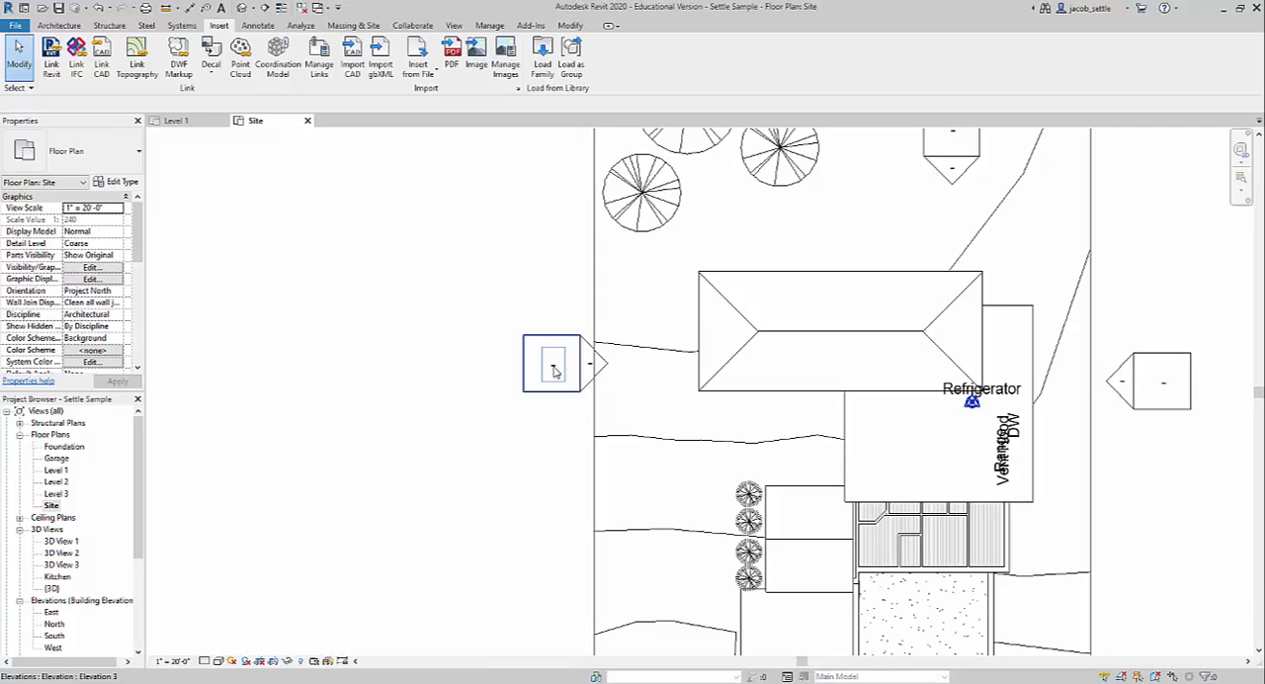
scroll(557, 368, down, 3)
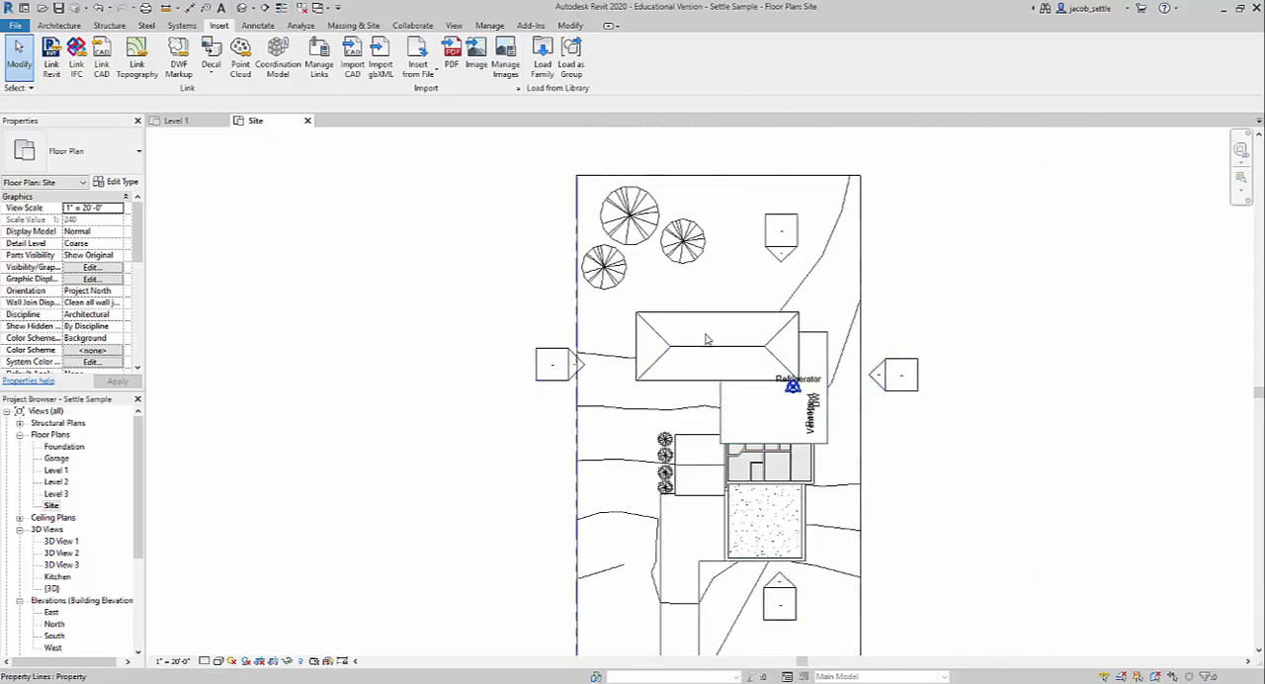
scroll(900, 431, up, 2)
scroll(869, 423, up, 4)
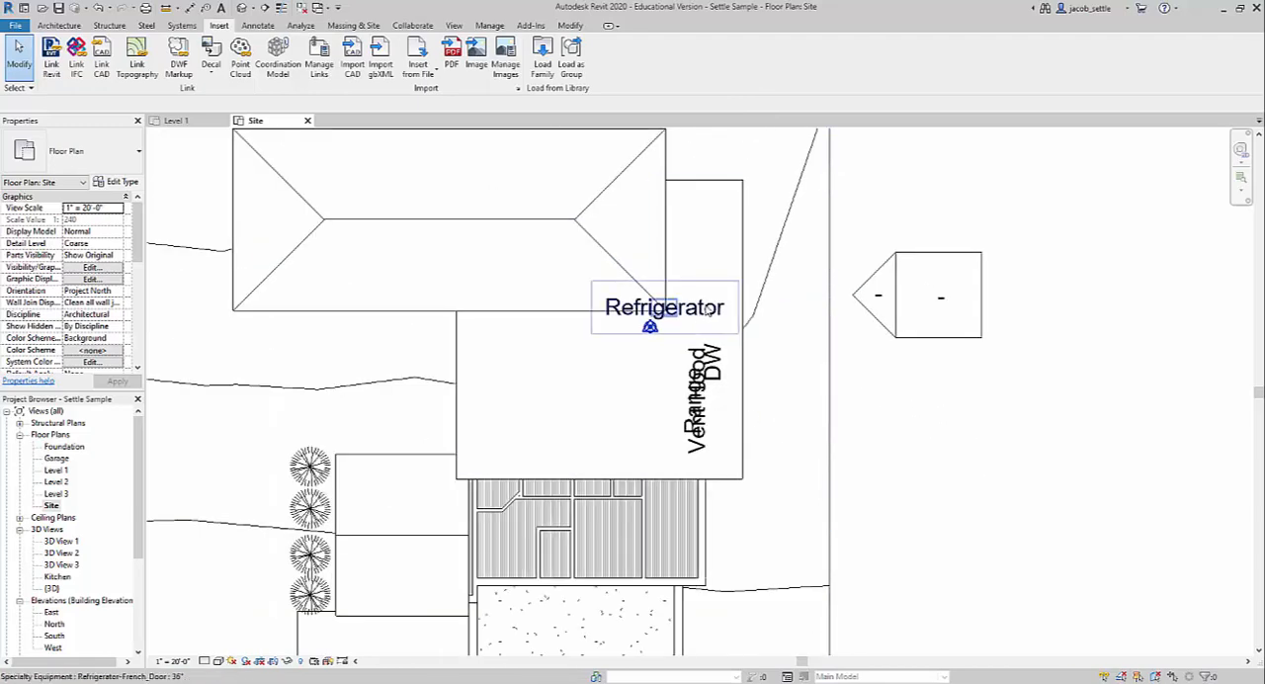
right_click(704, 312)
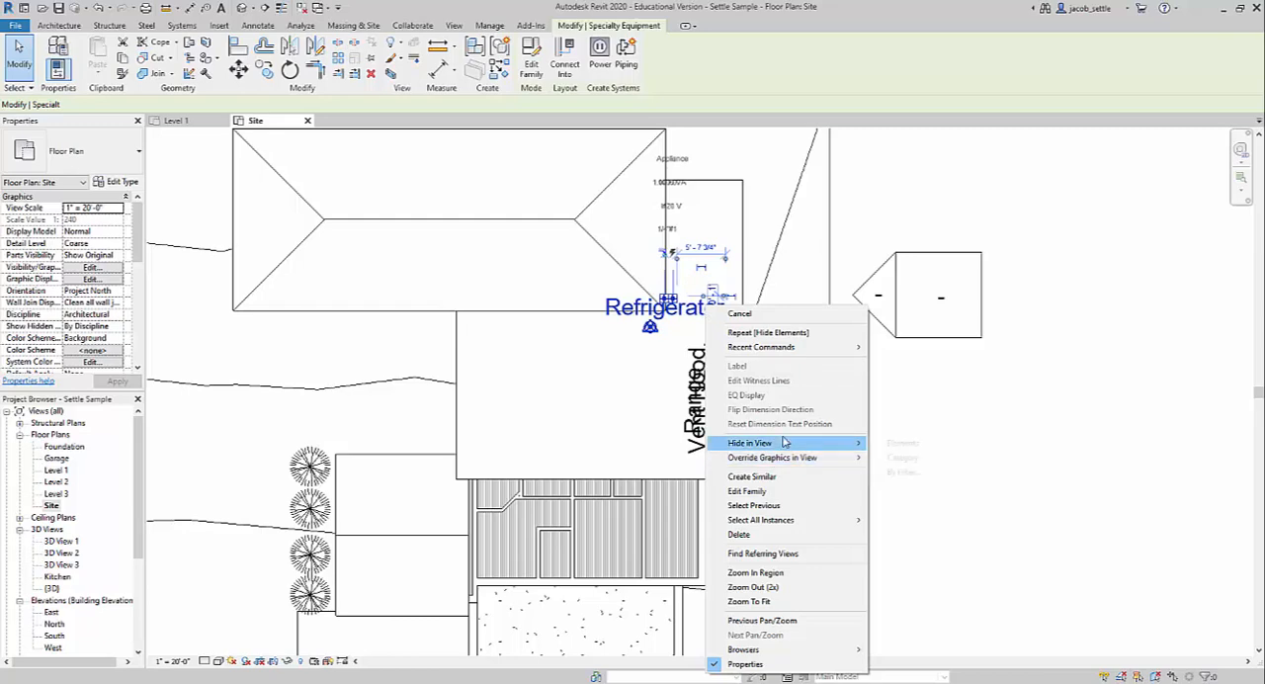
mouse_move(826, 443)
click(908, 460)
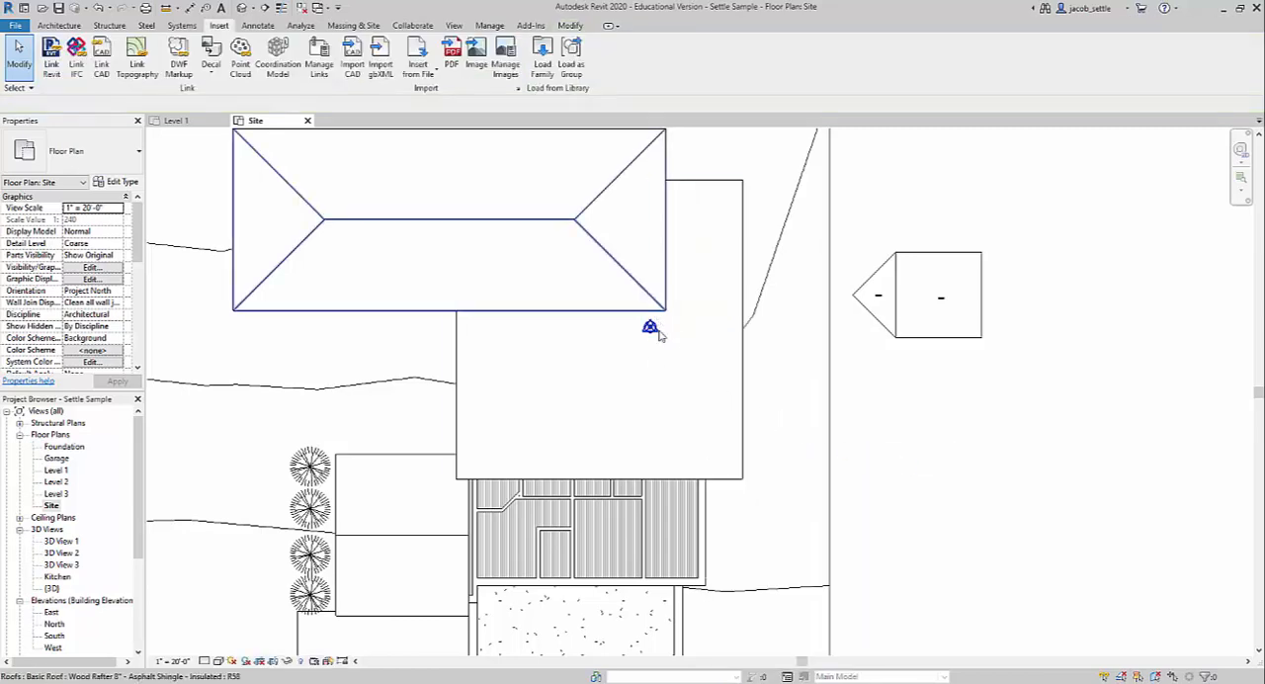
scroll(700, 360, down, 3)
scroll(682, 365, down, 2)
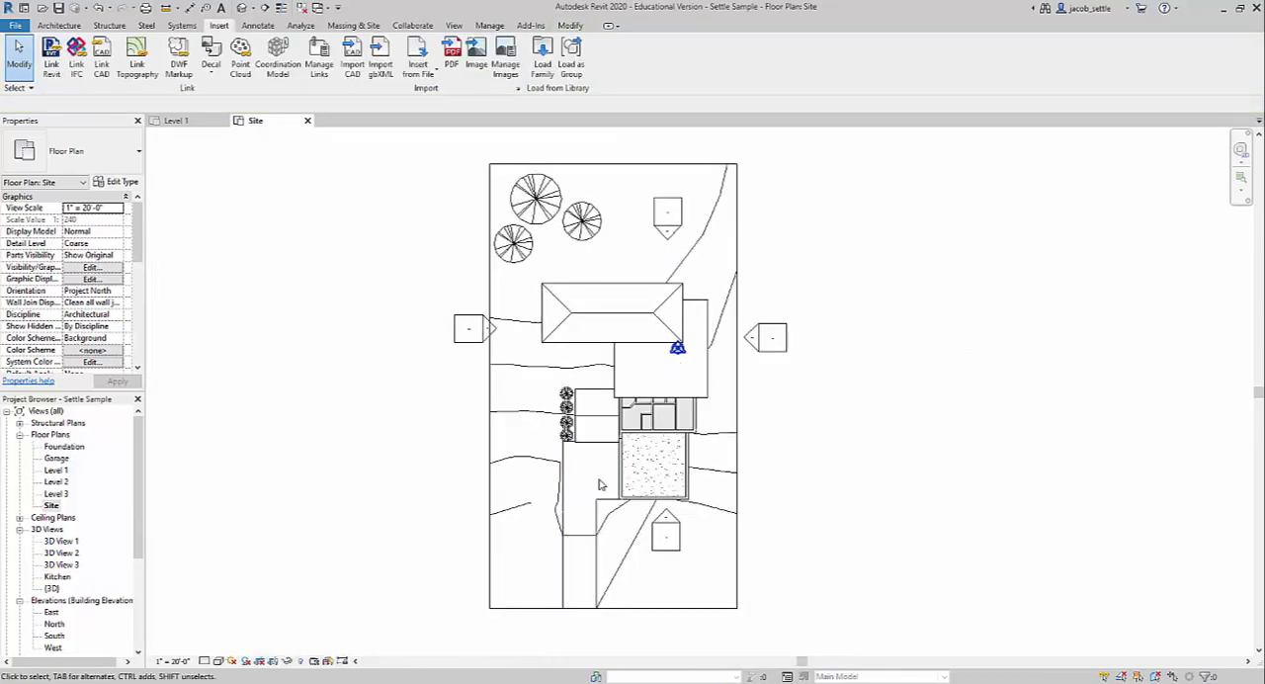
Use Tag by Category on the west property line segment and agree to load a tag family for property line segments.
scroll(690, 399, up, 2)
scroll(690, 398, down, 2)
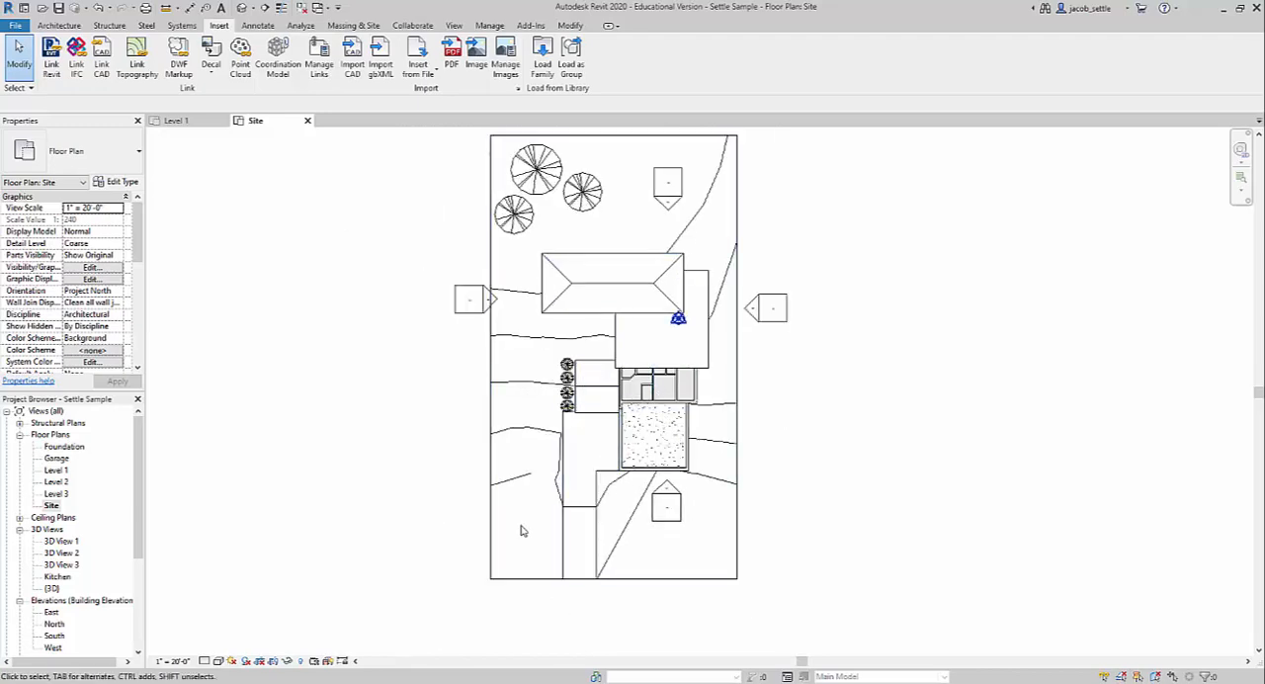
middle_drag(877, 413, 847, 416)
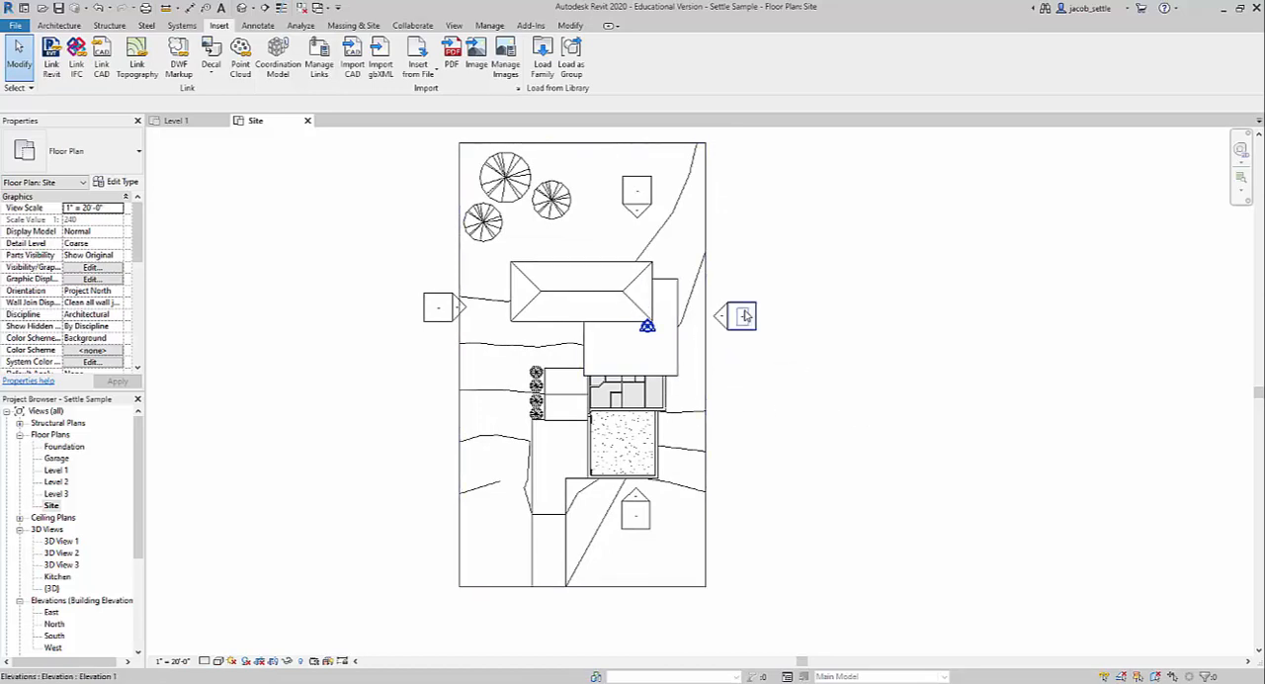
click(255, 26)
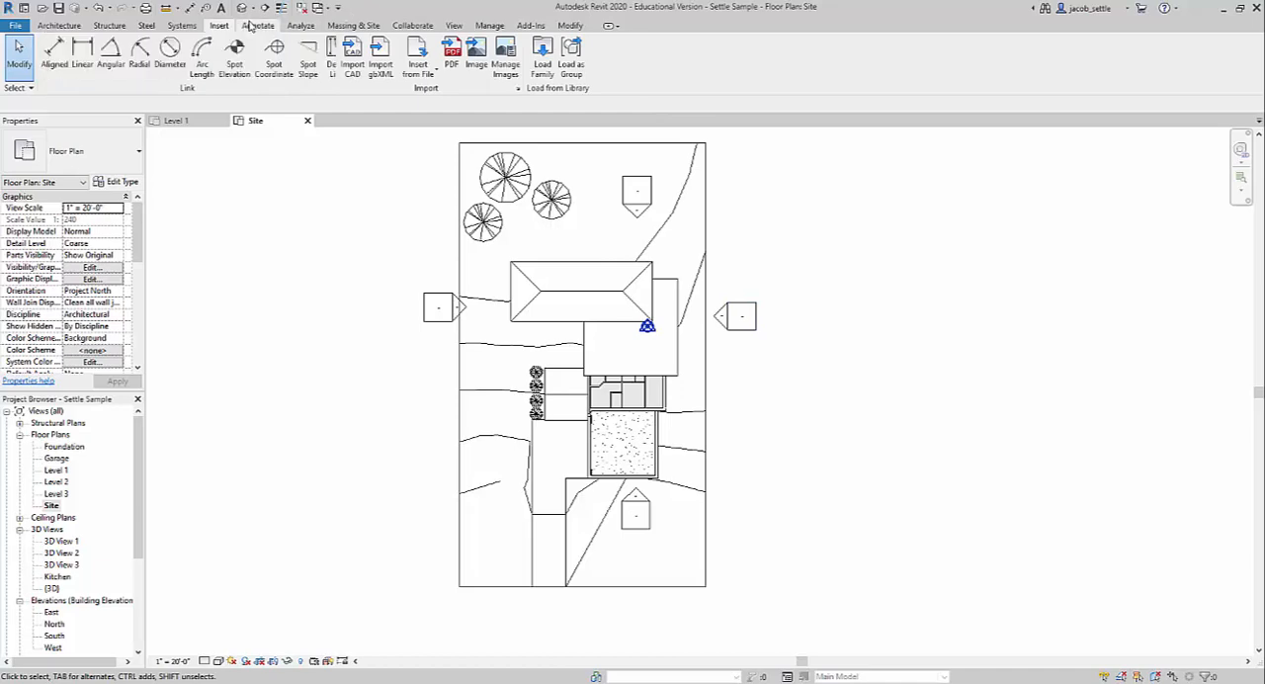
click(660, 66)
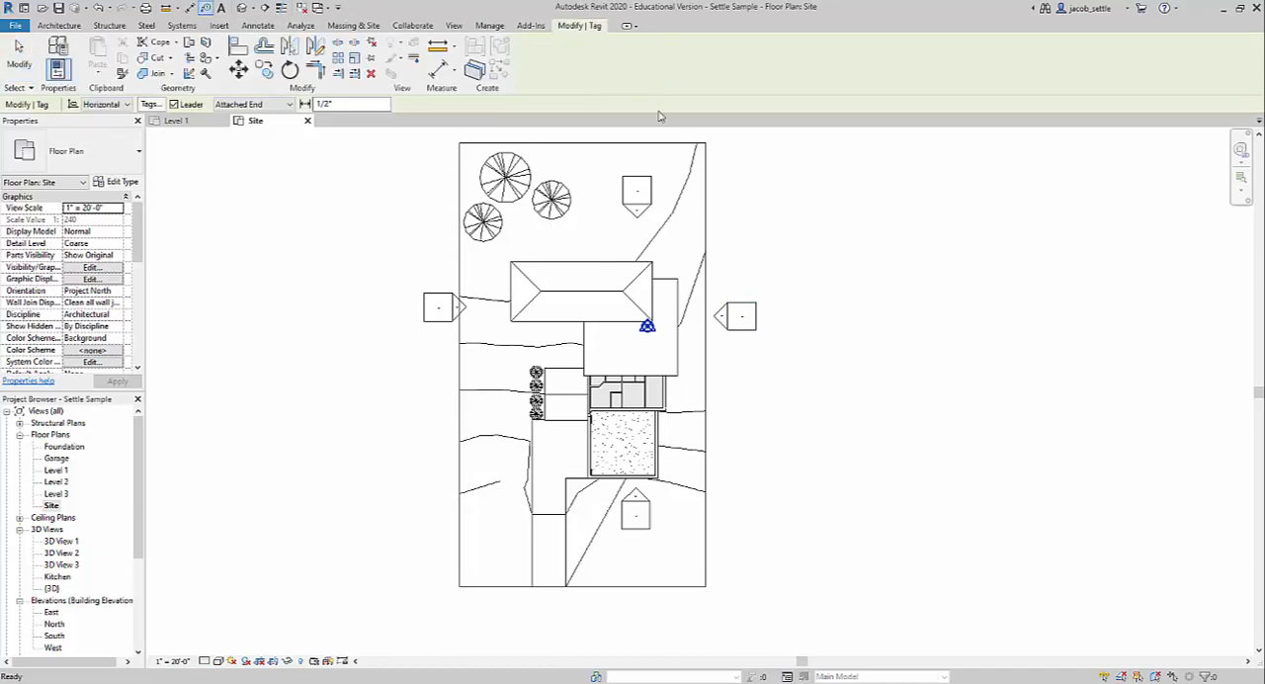
click(460, 267)
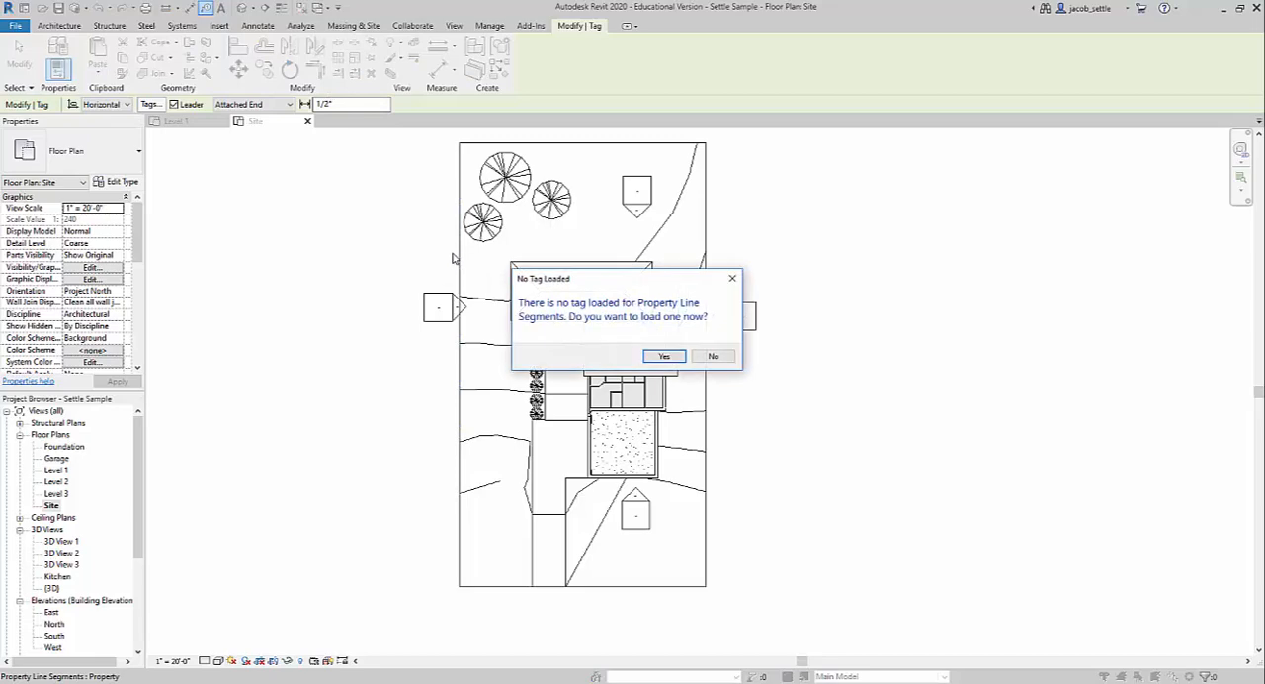
click(658, 357)
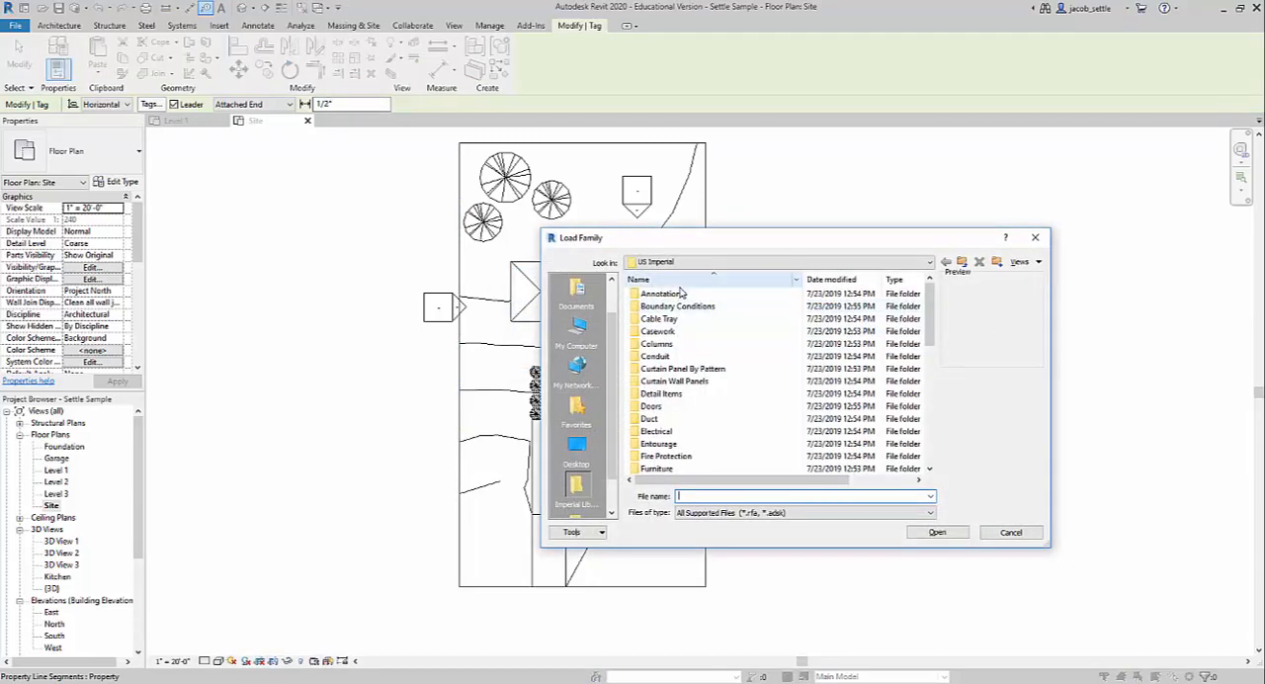
Load the Property Line Tag family from the Civil folder of the Annotations library.
double_click(664, 294)
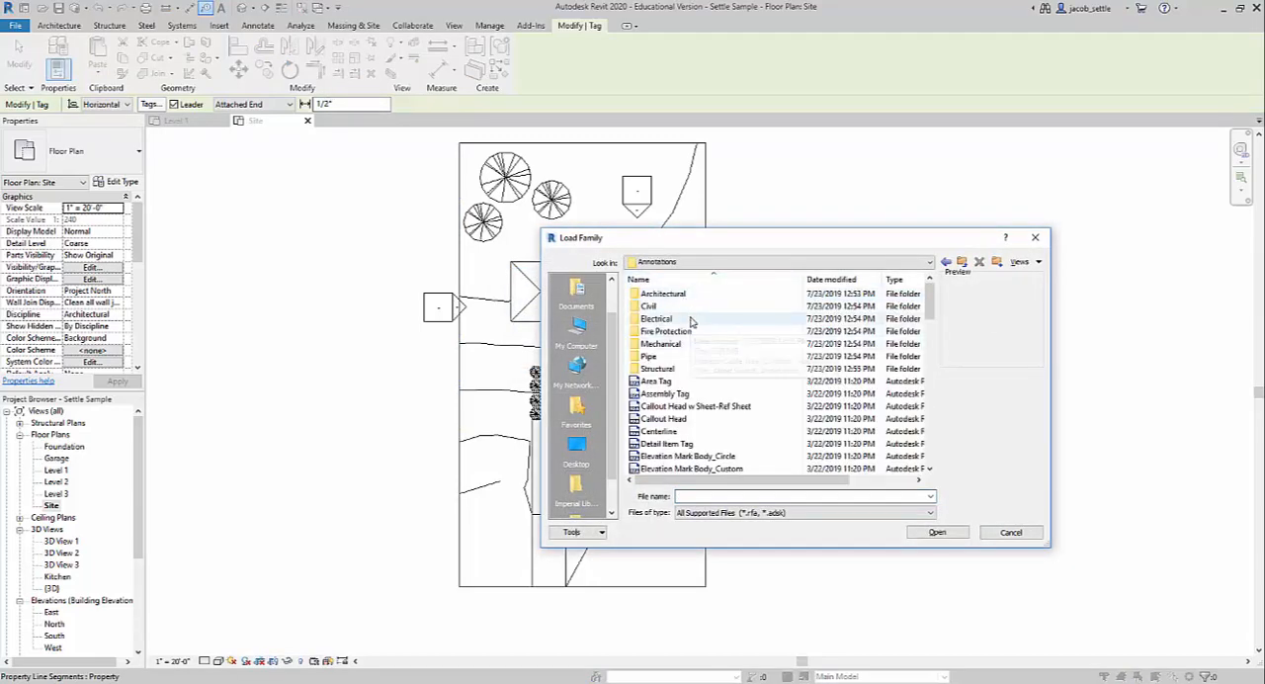
scroll(691, 321, down, 6)
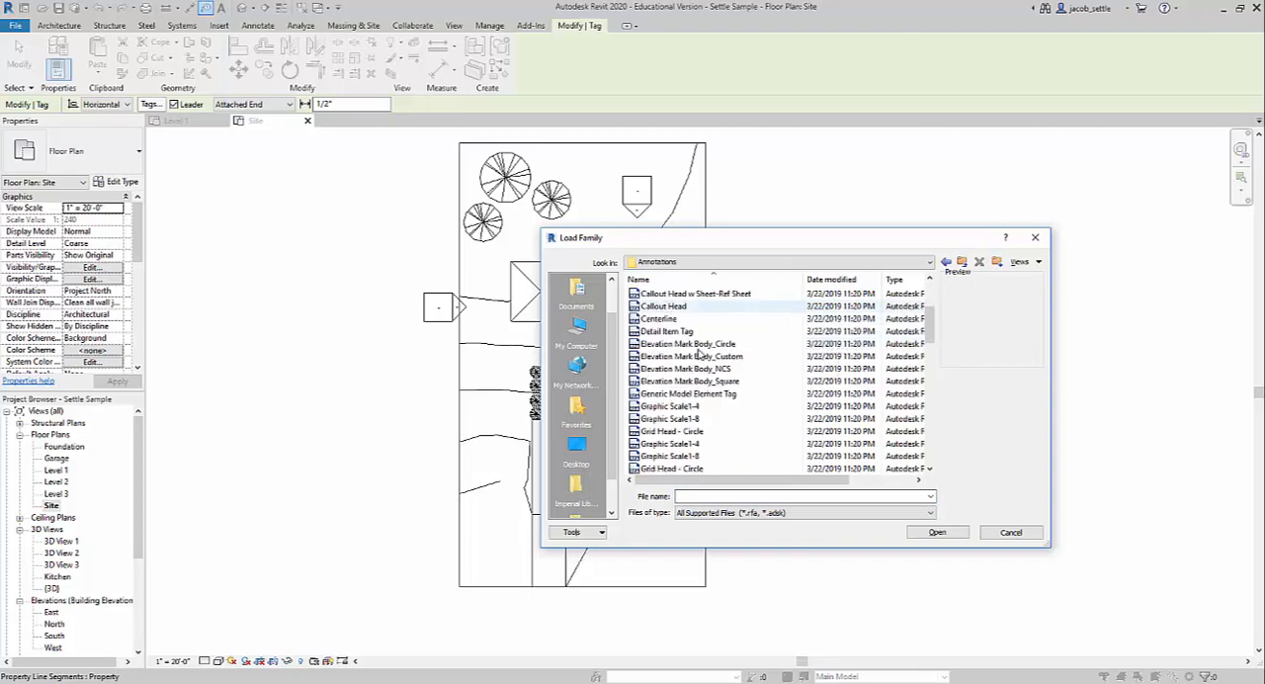
scroll(695, 341, up, 6)
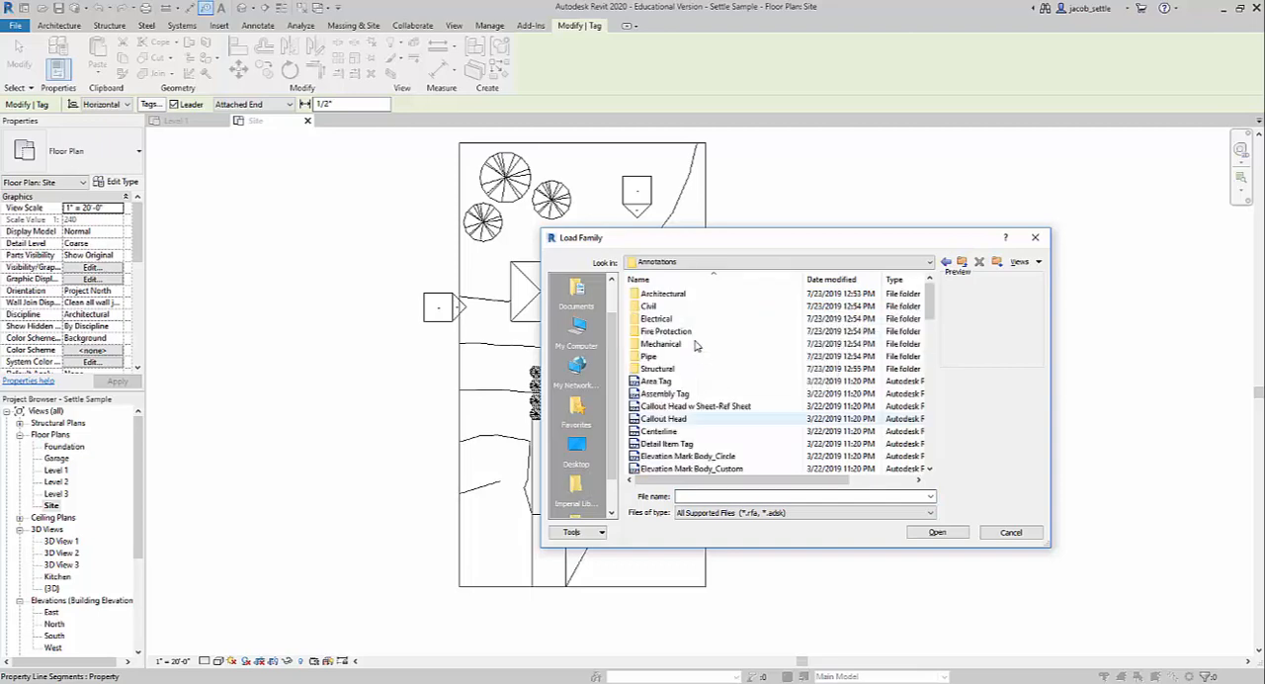
double_click(678, 308)
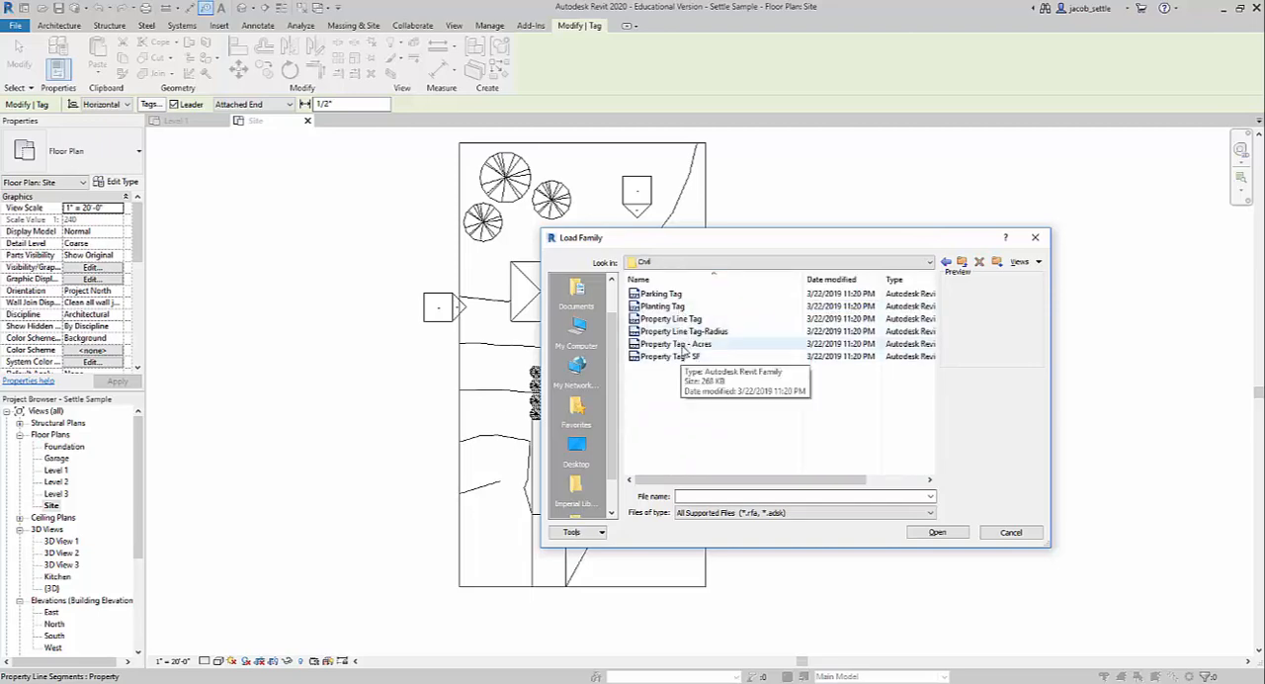
click(682, 320)
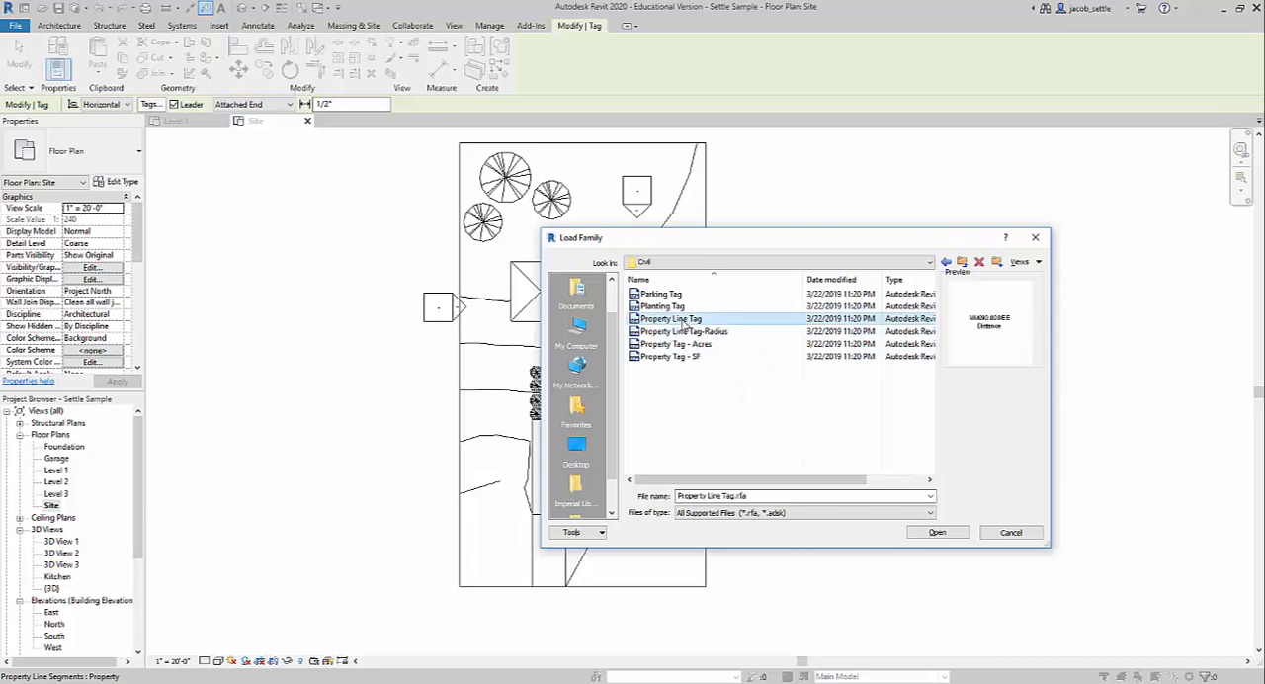
click(909, 531)
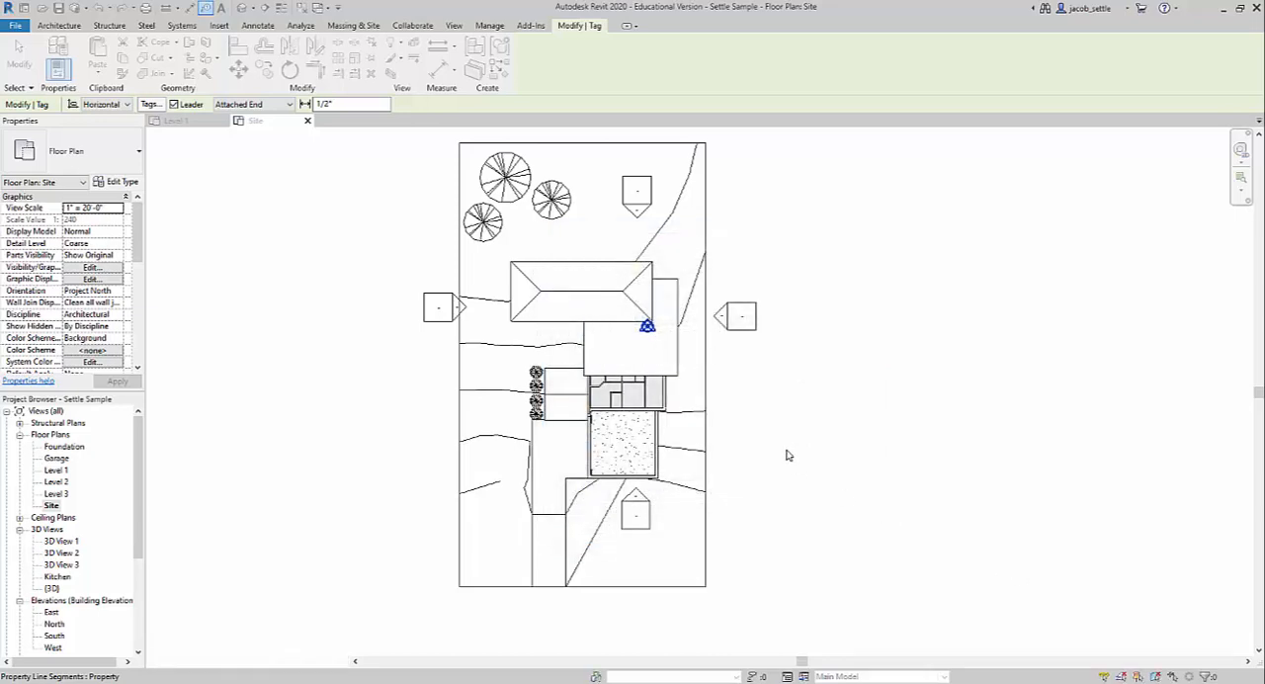
Try a property line tag on the east property line segment and delete it.
click(720, 384)
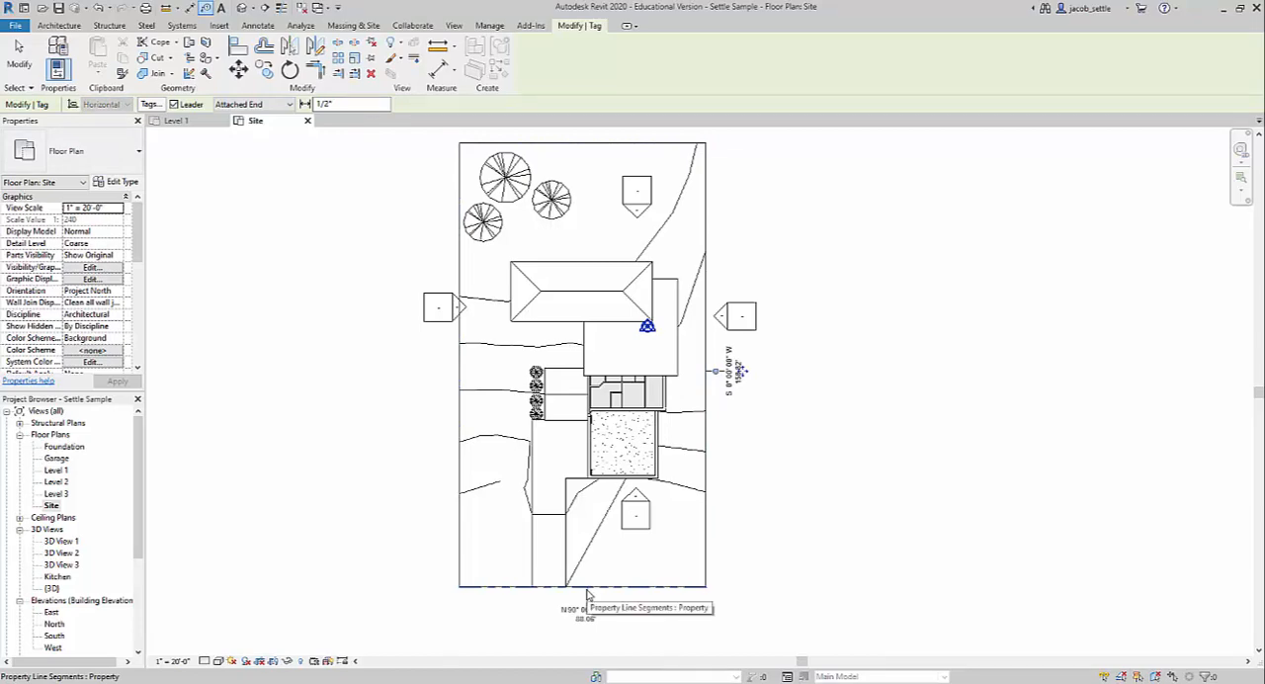
key(Escape)
click(729, 376)
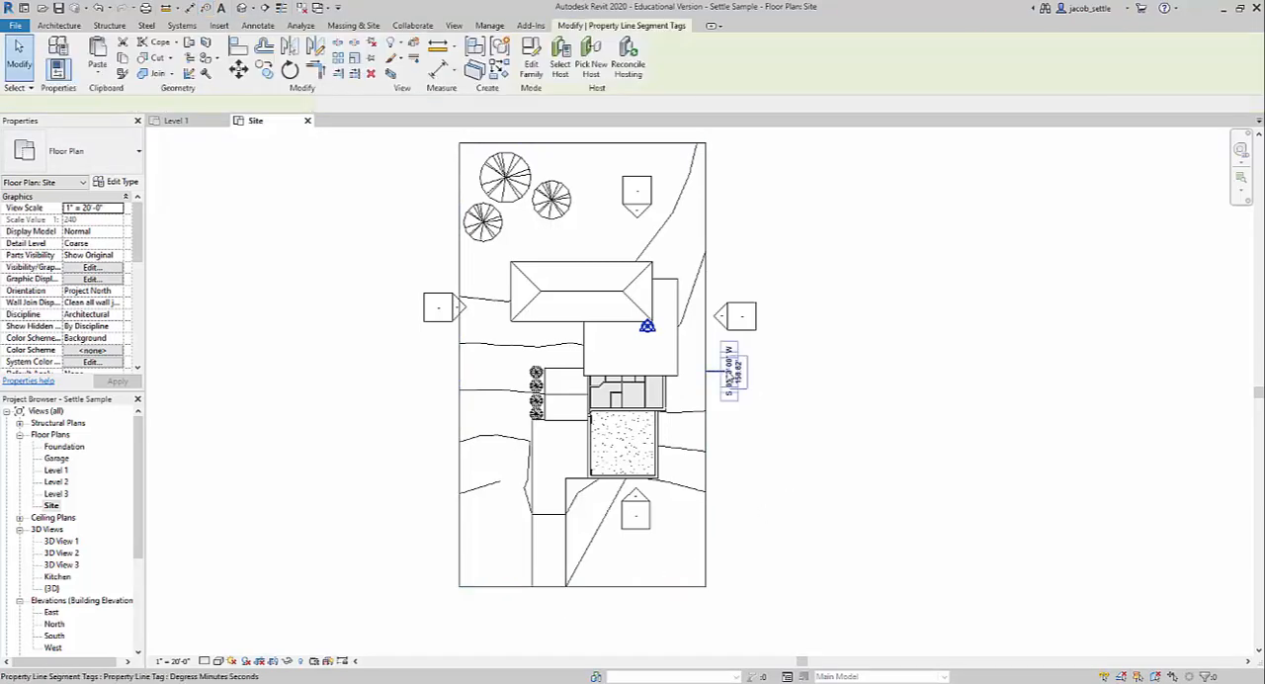
right_click(727, 370)
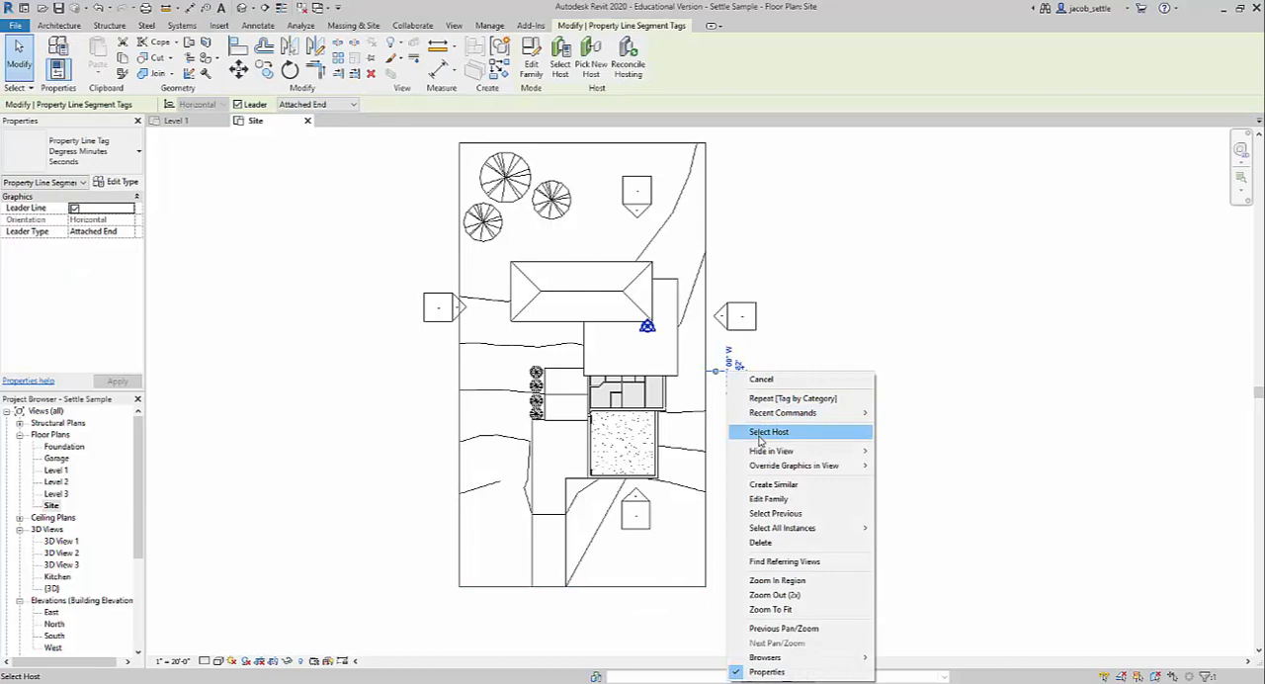
click(760, 542)
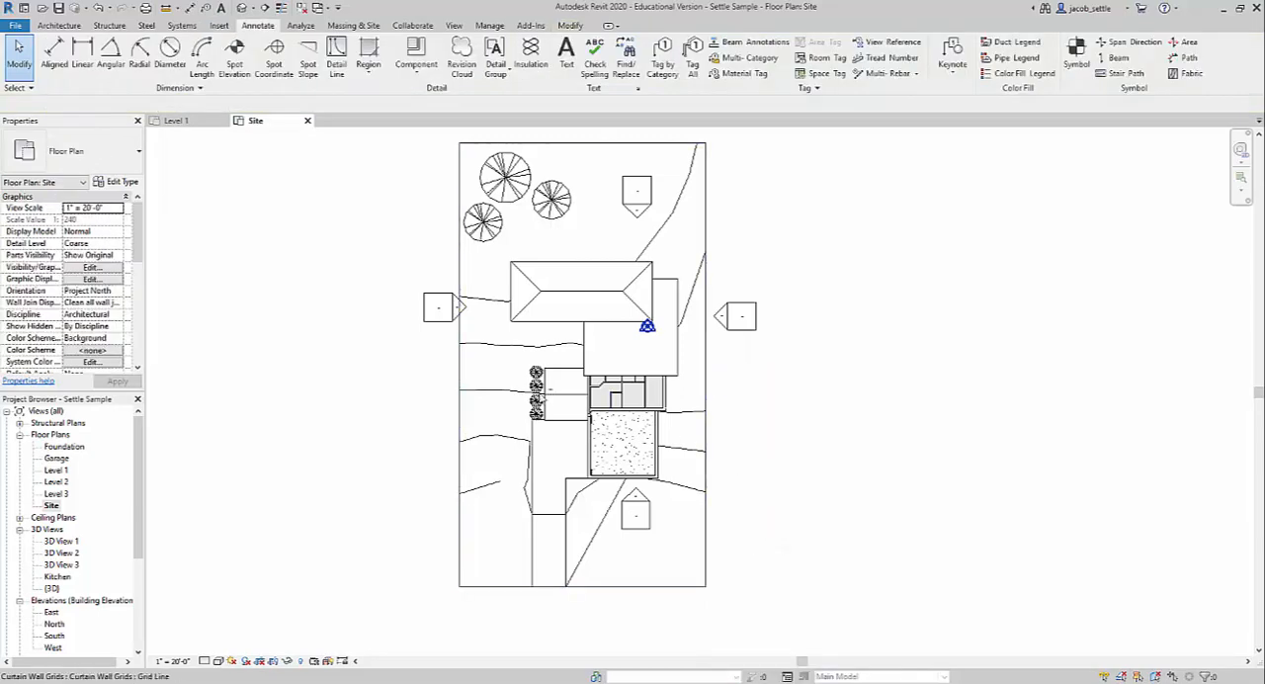
Reveal the hidden elements, unhide the imported lot 56 for revit video.dwg in the Site view, and leave reveal mode.
click(299, 661)
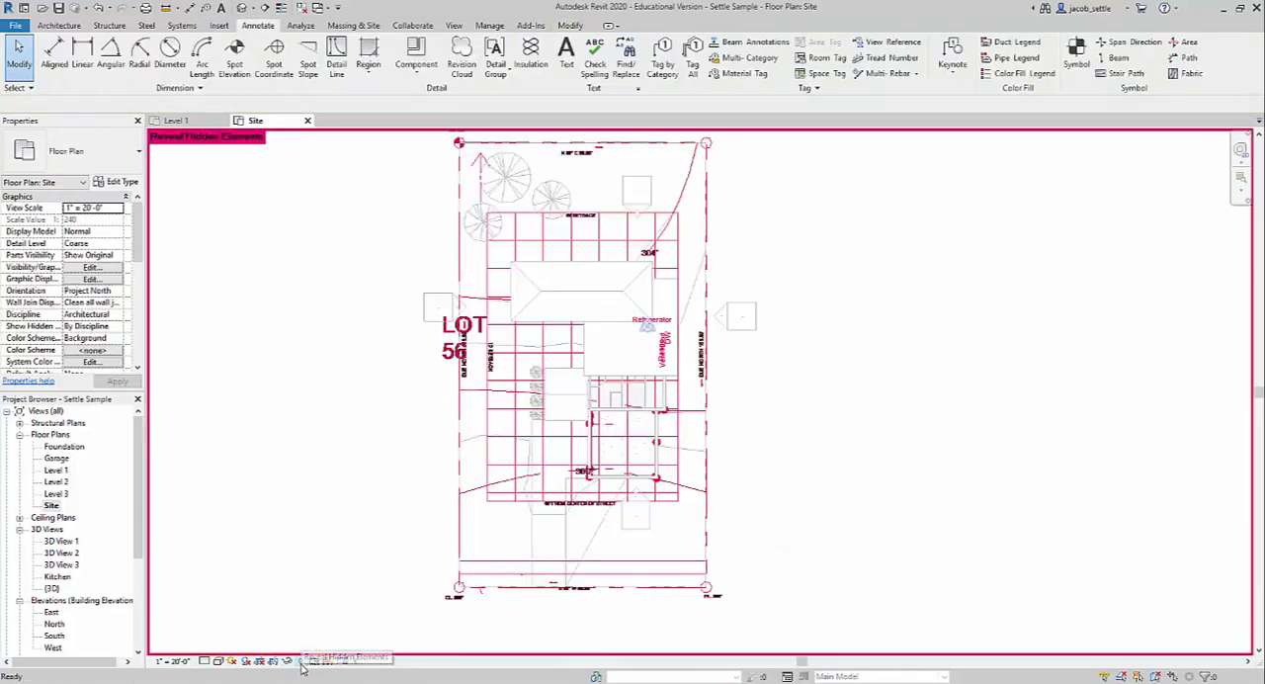
click(472, 337)
right_click(459, 330)
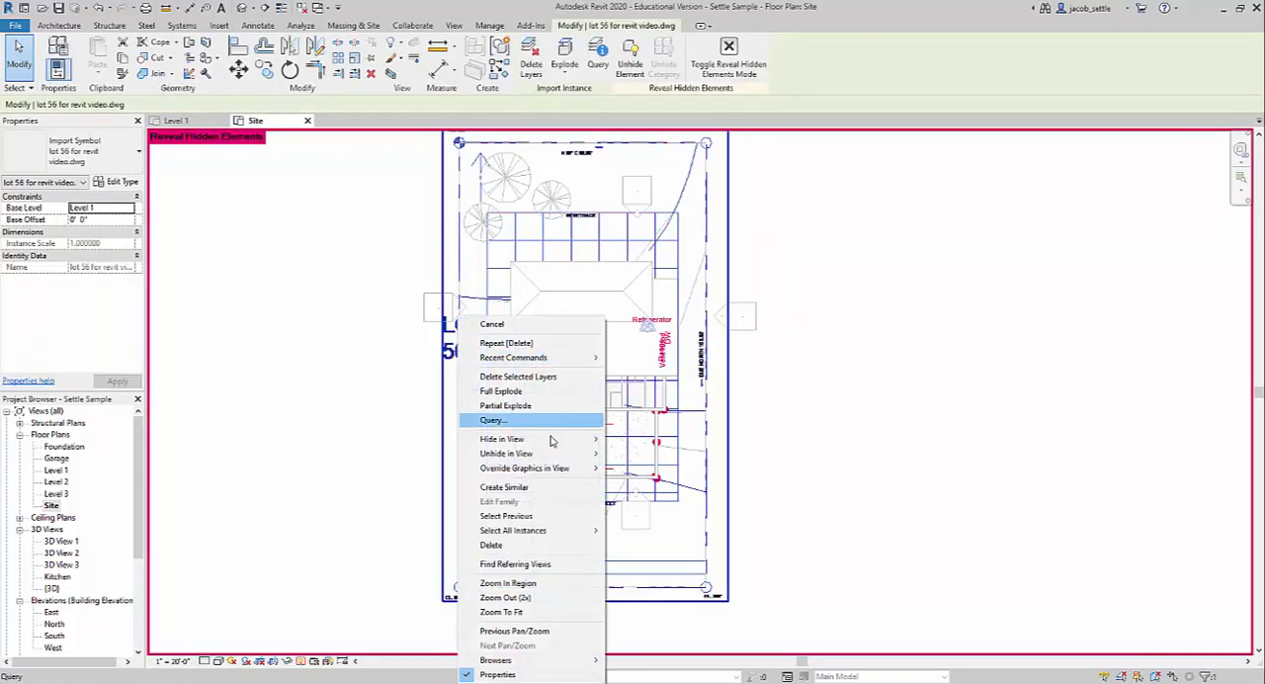
mouse_move(553, 452)
click(641, 454)
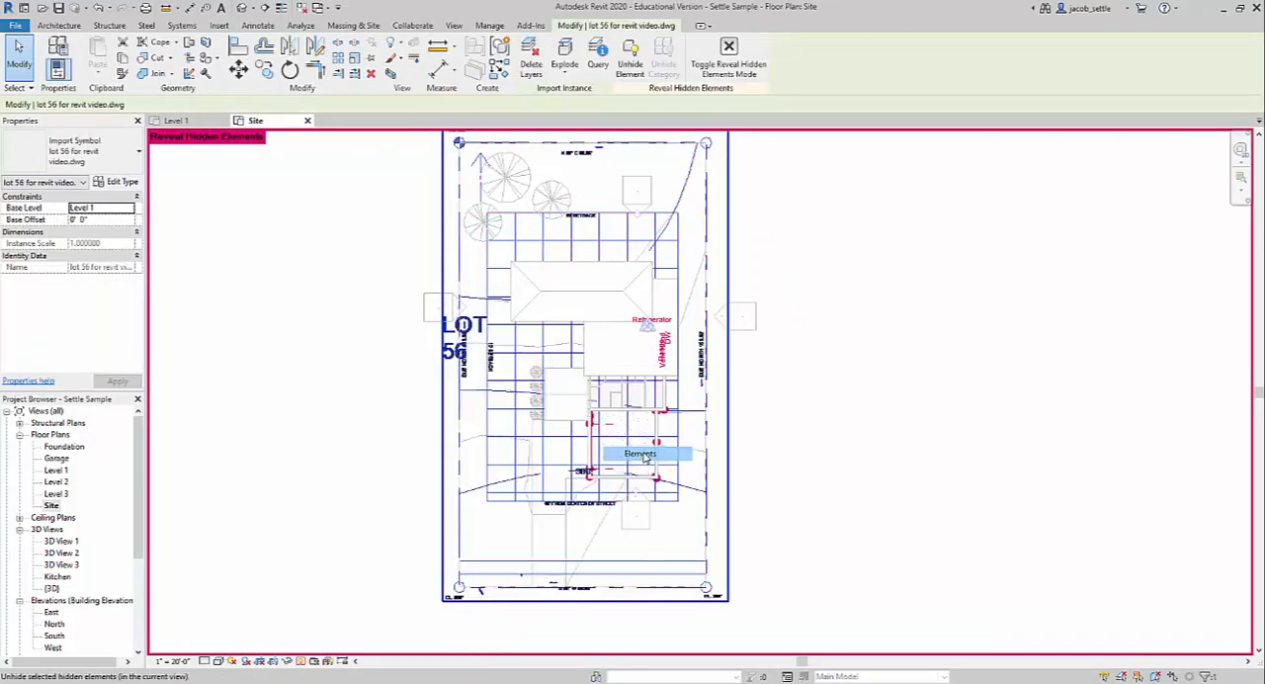
click(313, 661)
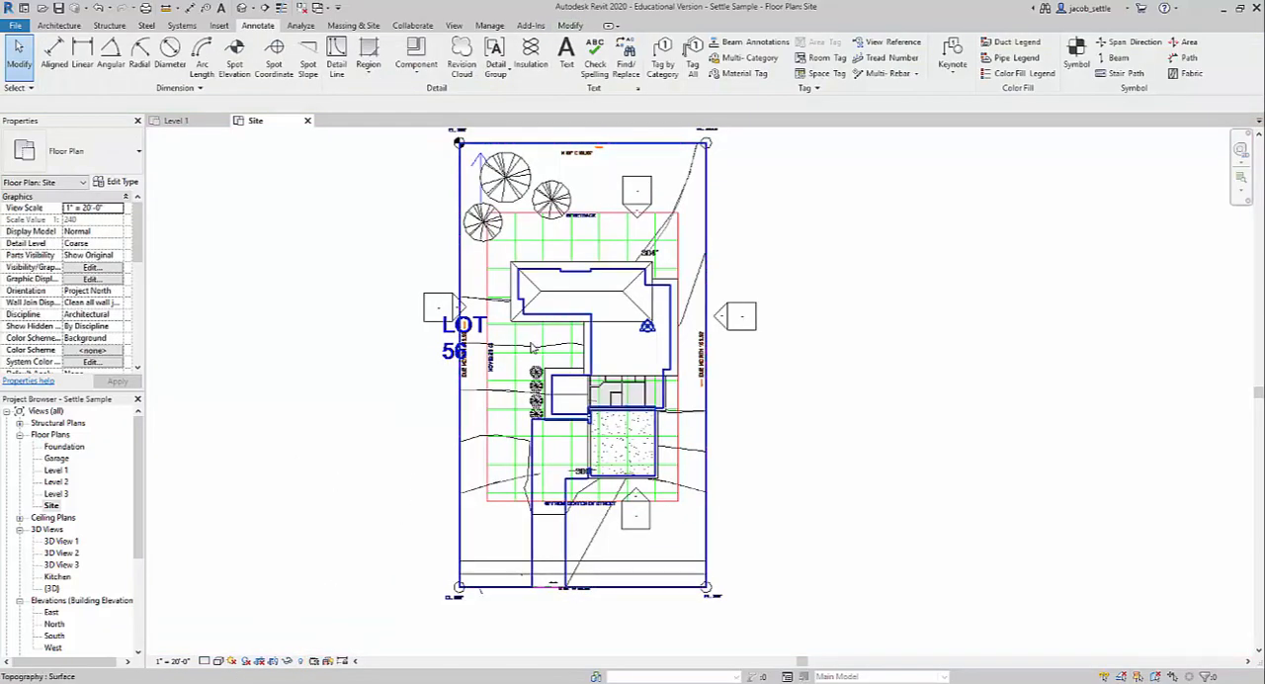
Check the surface pattern override settings of the Roofs category in the Site view's Visibility/Graphic Overrides.
scroll(475, 330, up, 3)
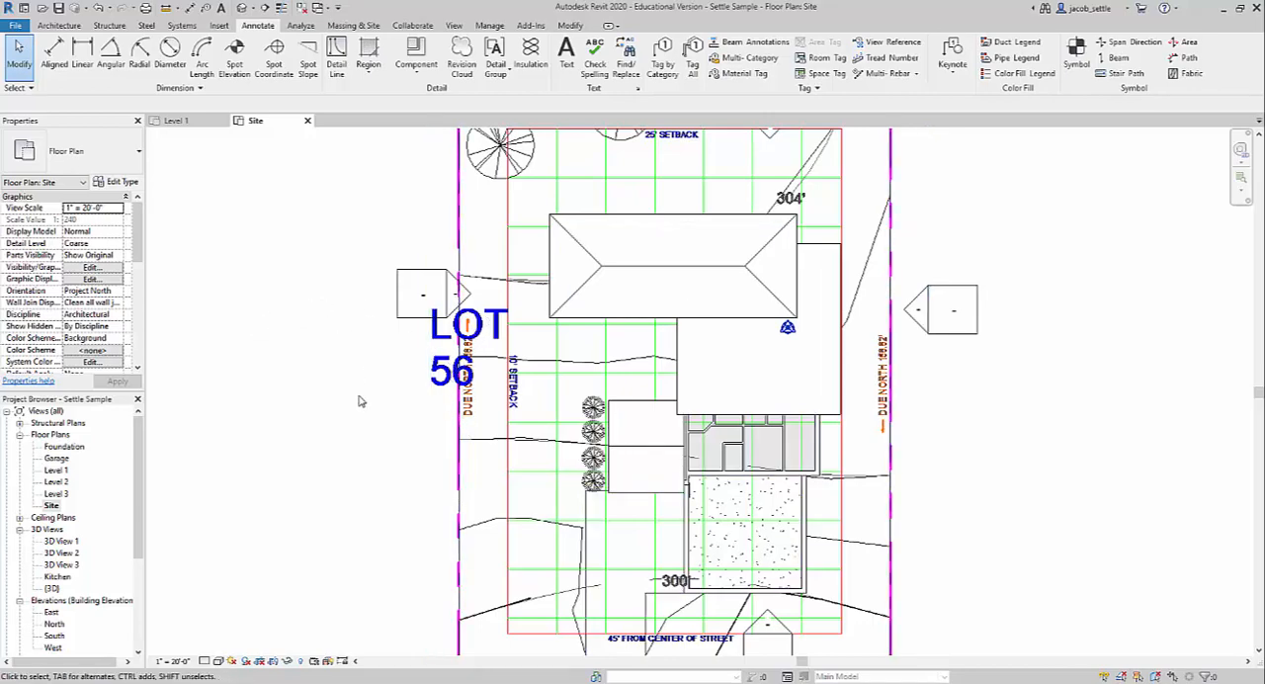
scroll(360, 402, down, 2)
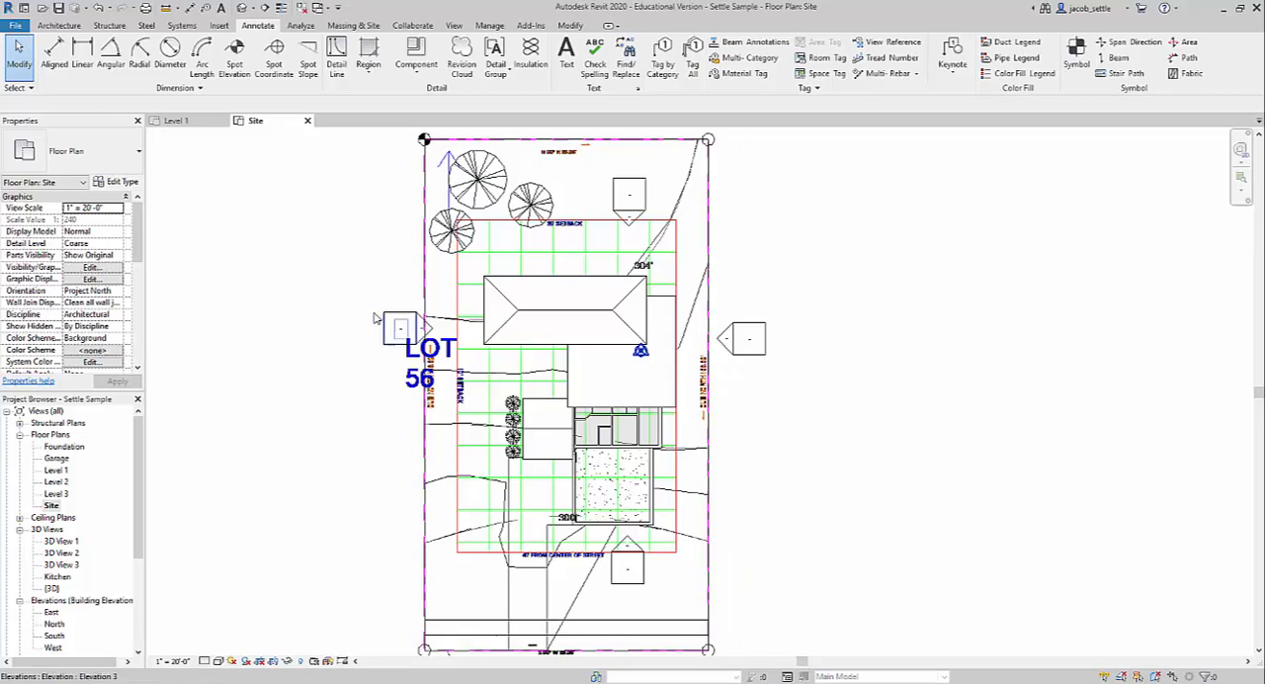
click(98, 270)
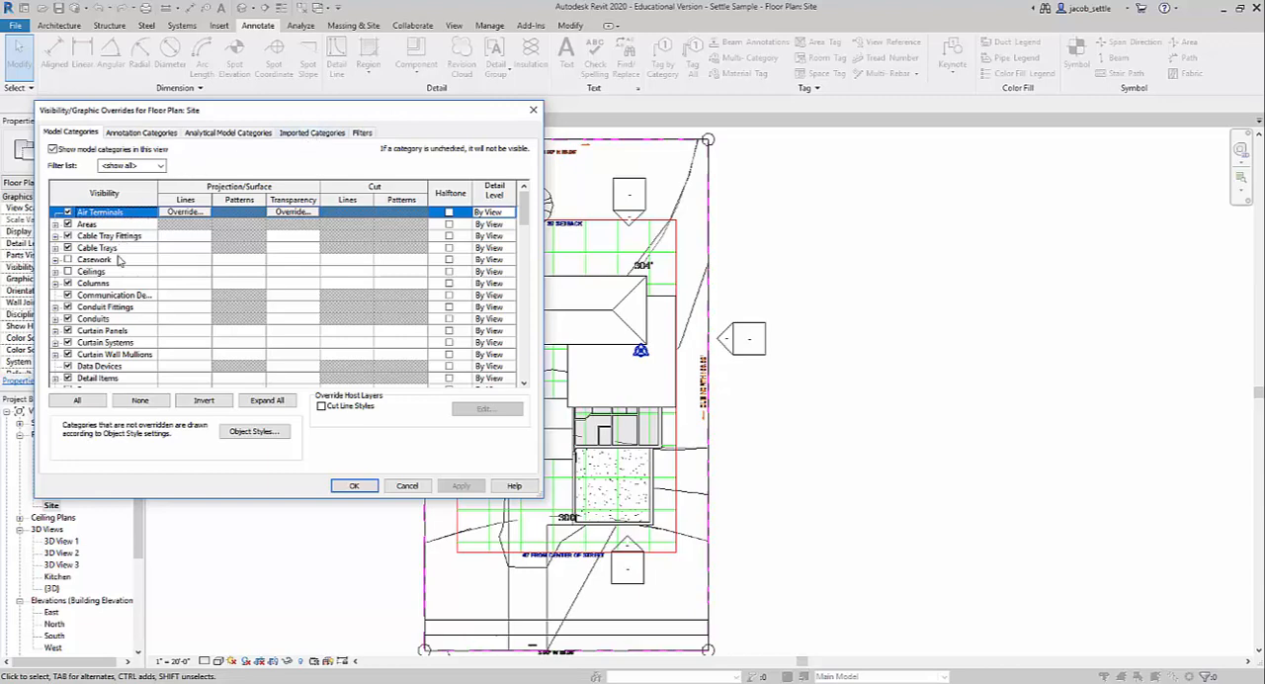
scroll(103, 330, down, 4)
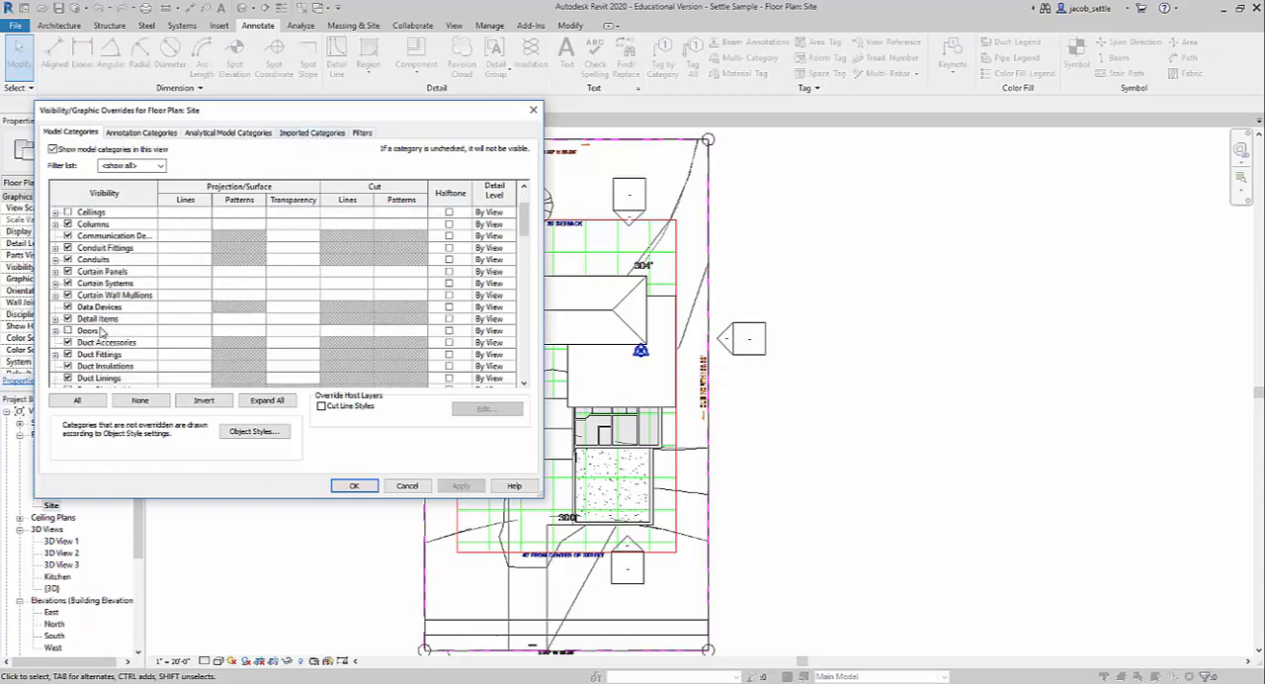
scroll(100, 330, down, 10)
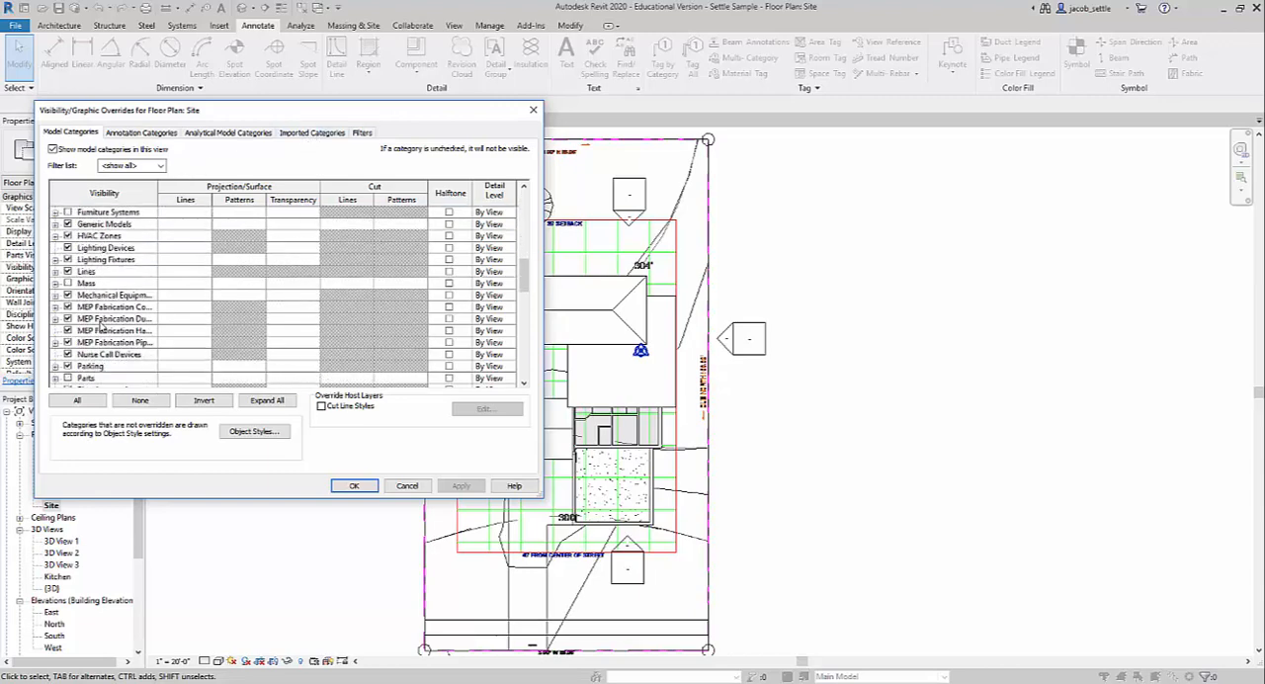
scroll(100, 327, down, 2)
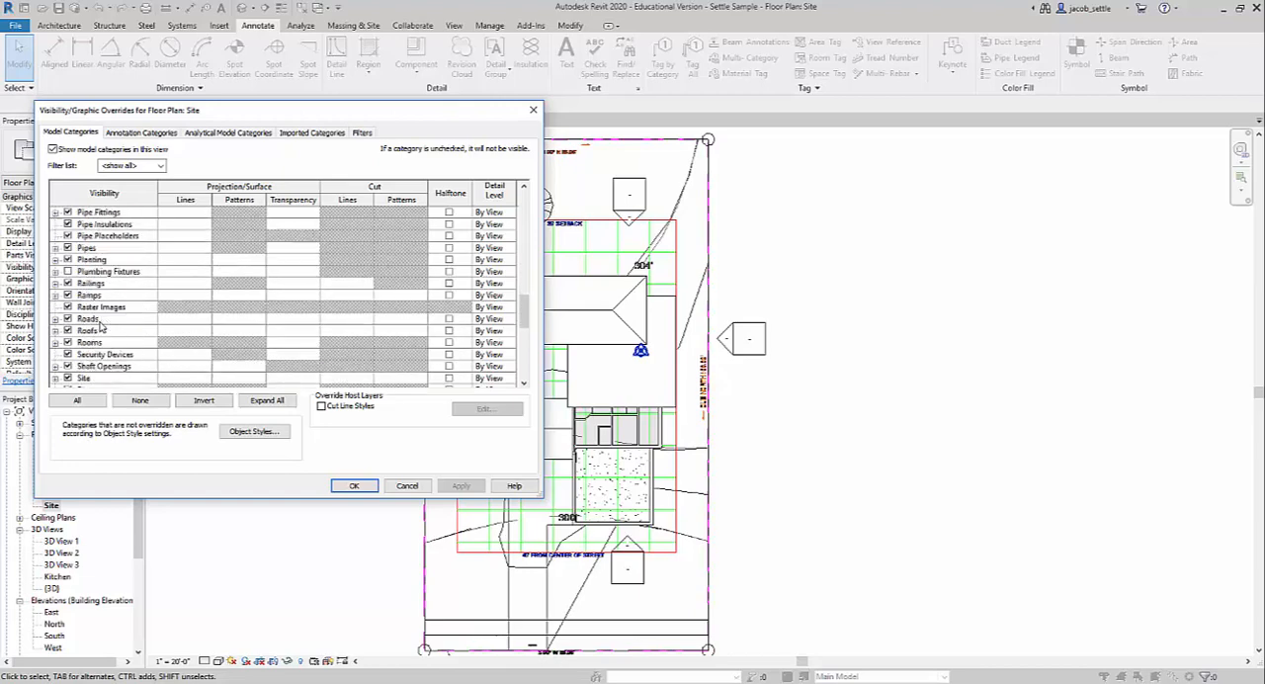
click(55, 331)
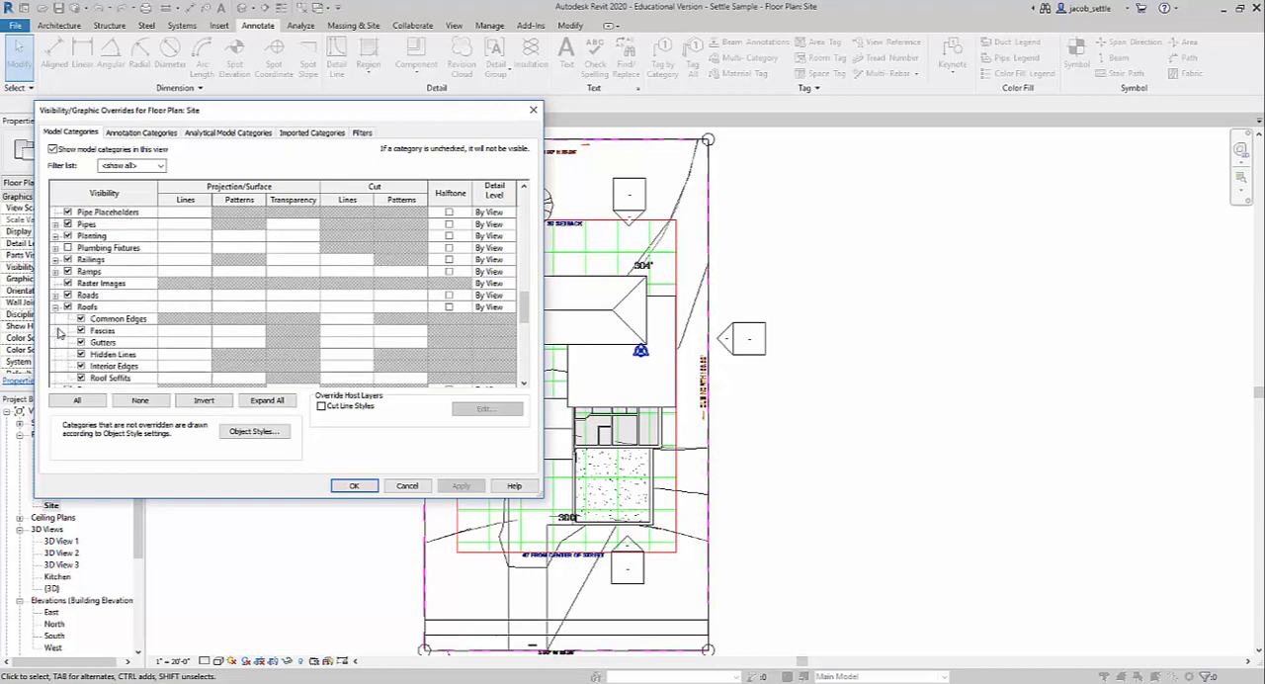
click(234, 309)
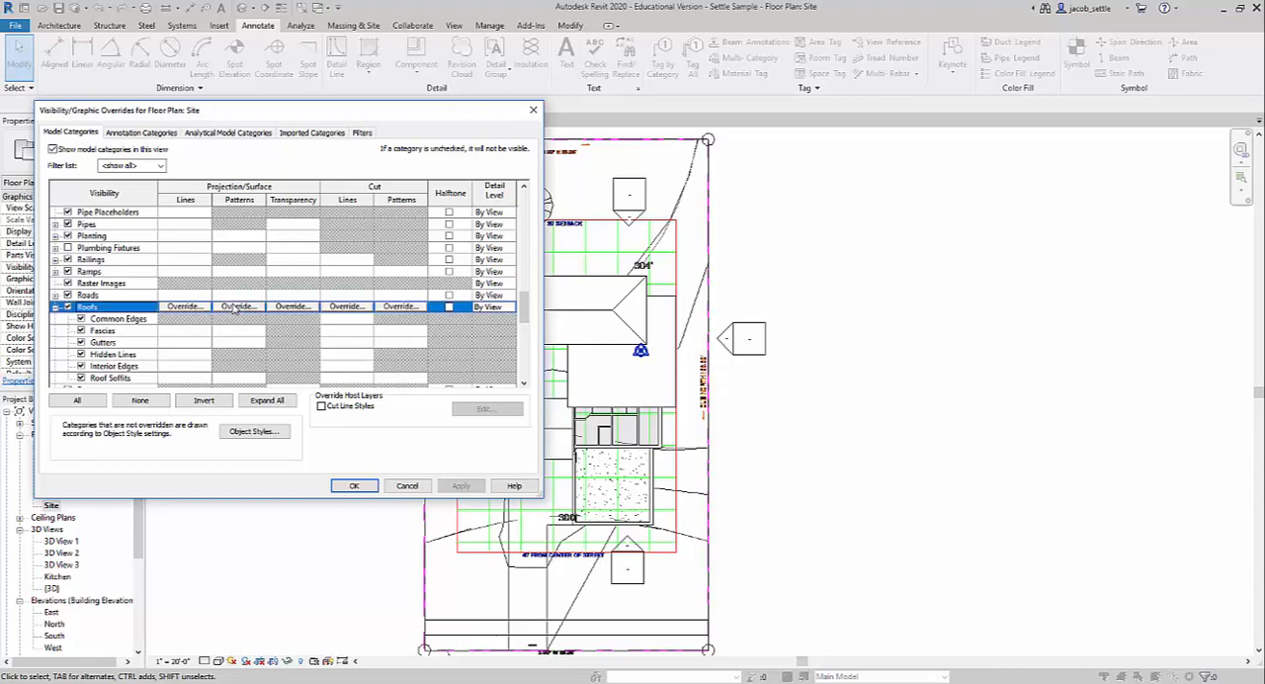
click(241, 307)
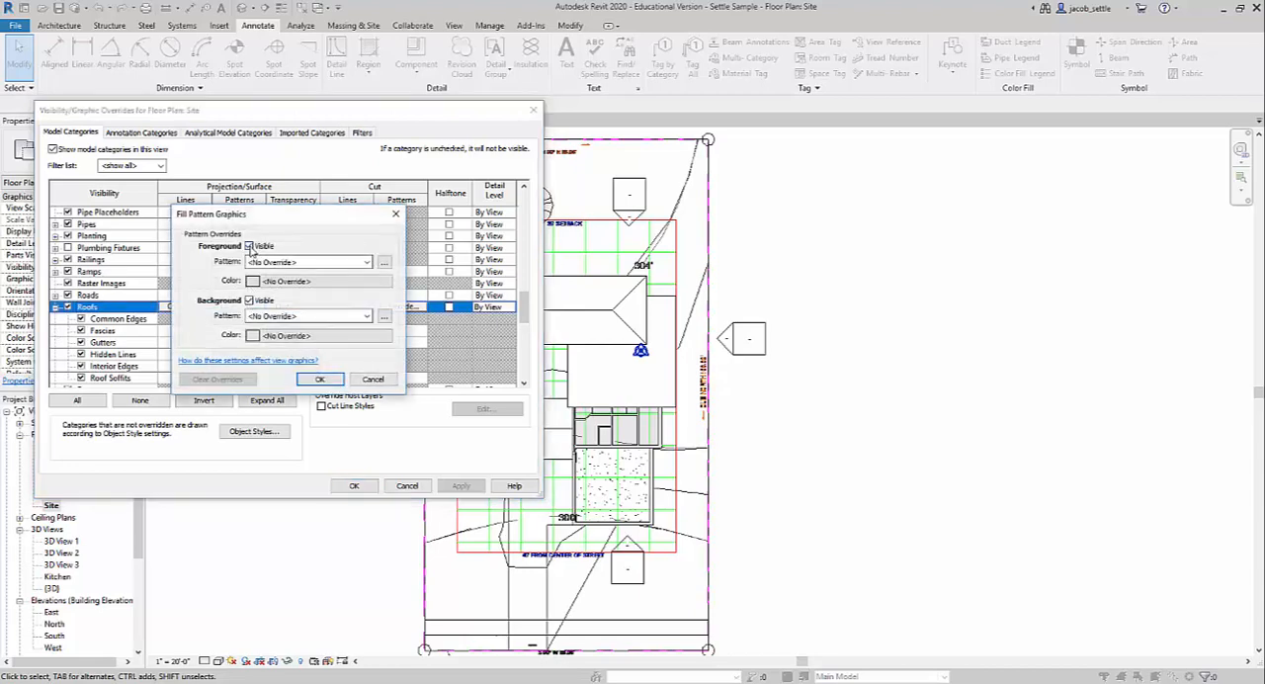
click(395, 215)
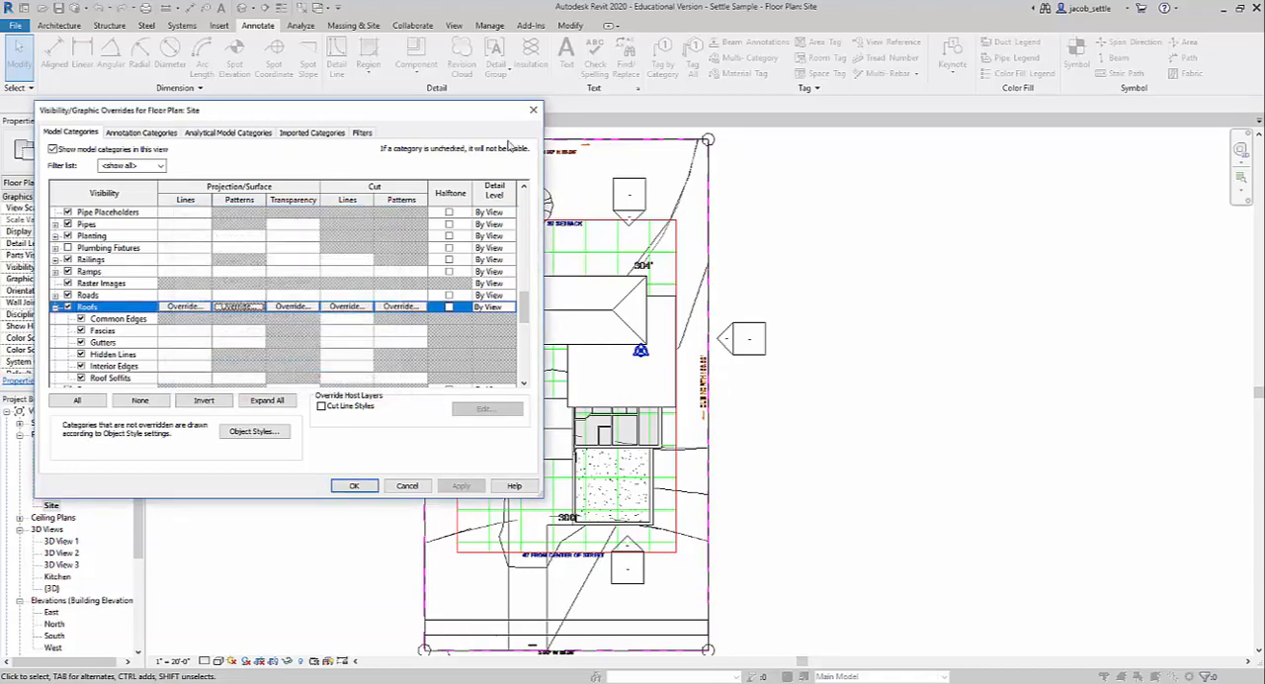
Turn off the vector grid layer of lot 56 for revit video.dwg in the Site view's imported categories.
click(314, 132)
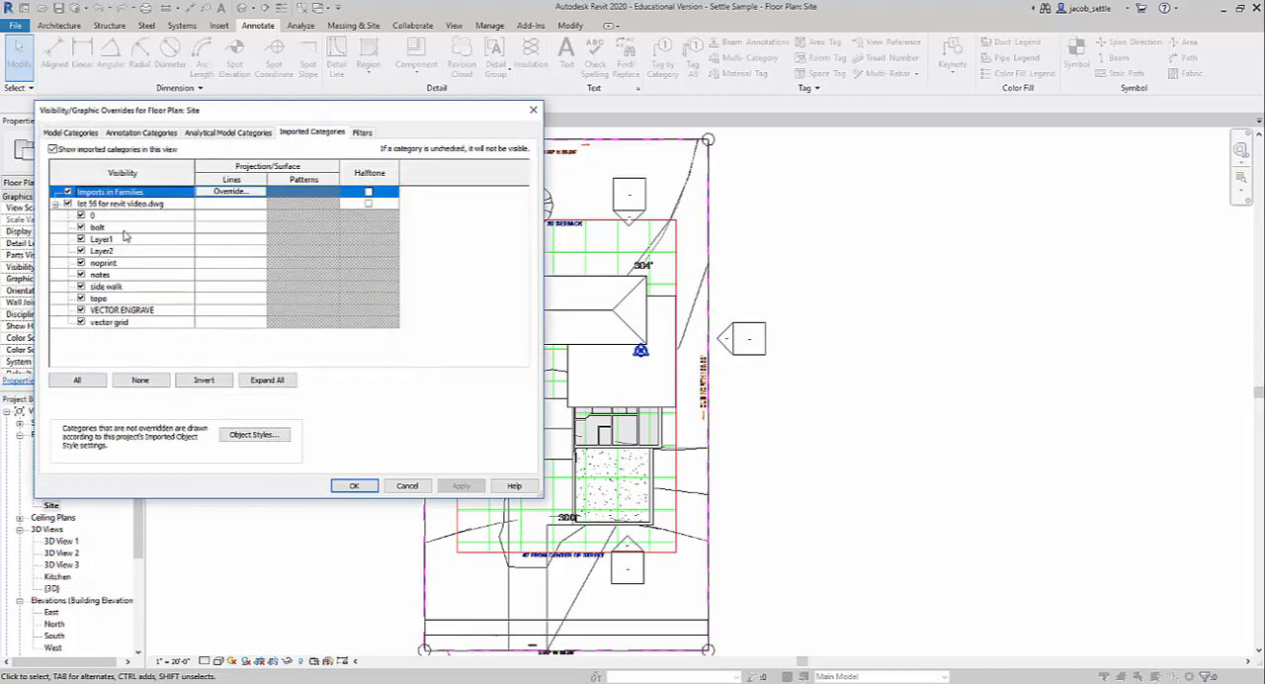
click(81, 323)
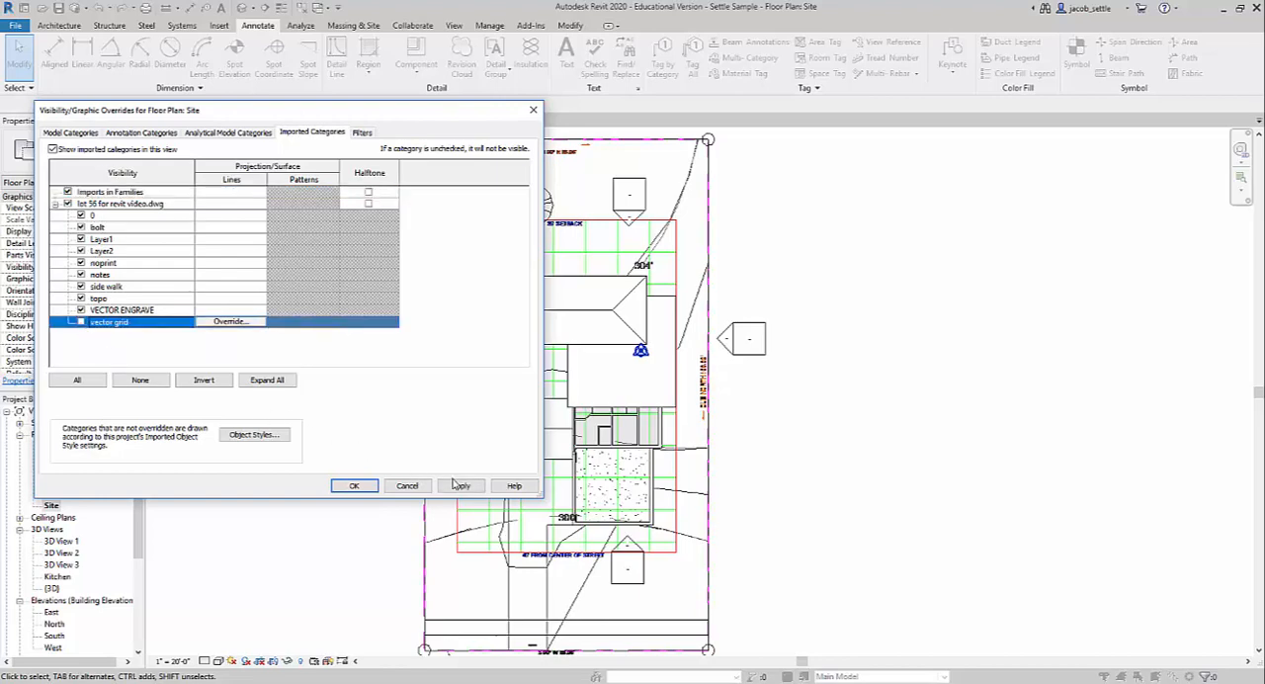
click(459, 486)
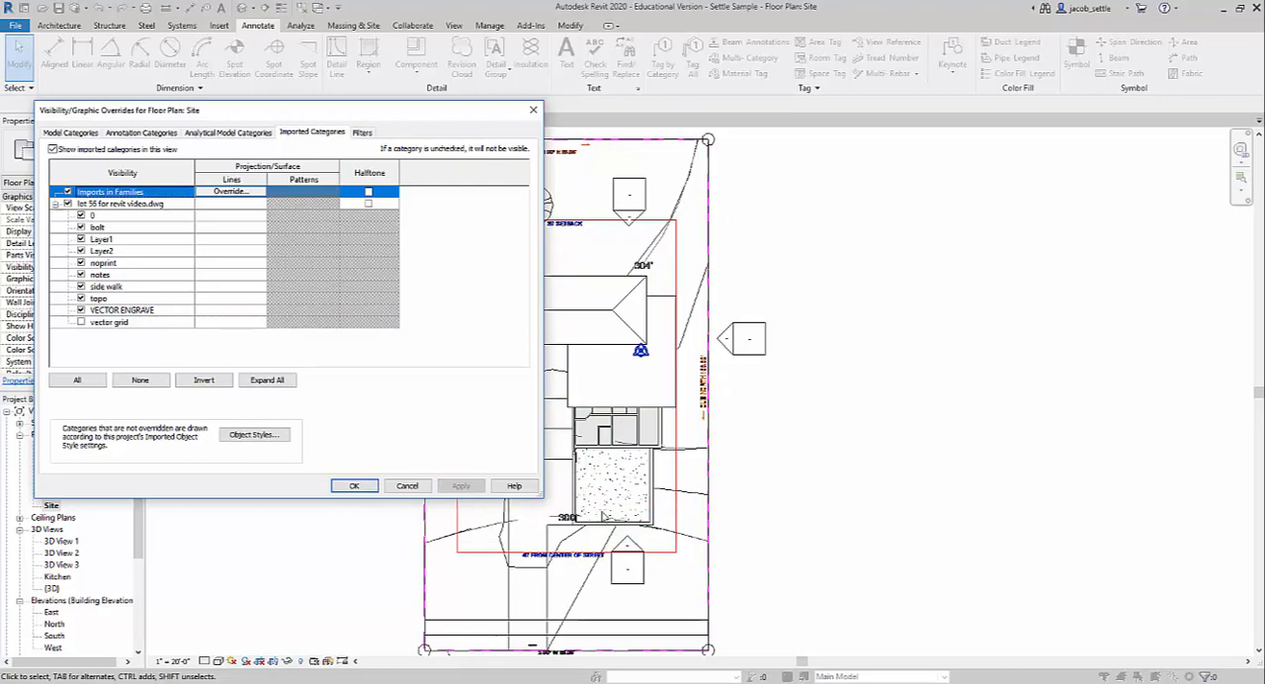
Turn layer 0 of the imported lot drawing off to see what it controls, and turn it back on.
drag(377, 113, 955, 169)
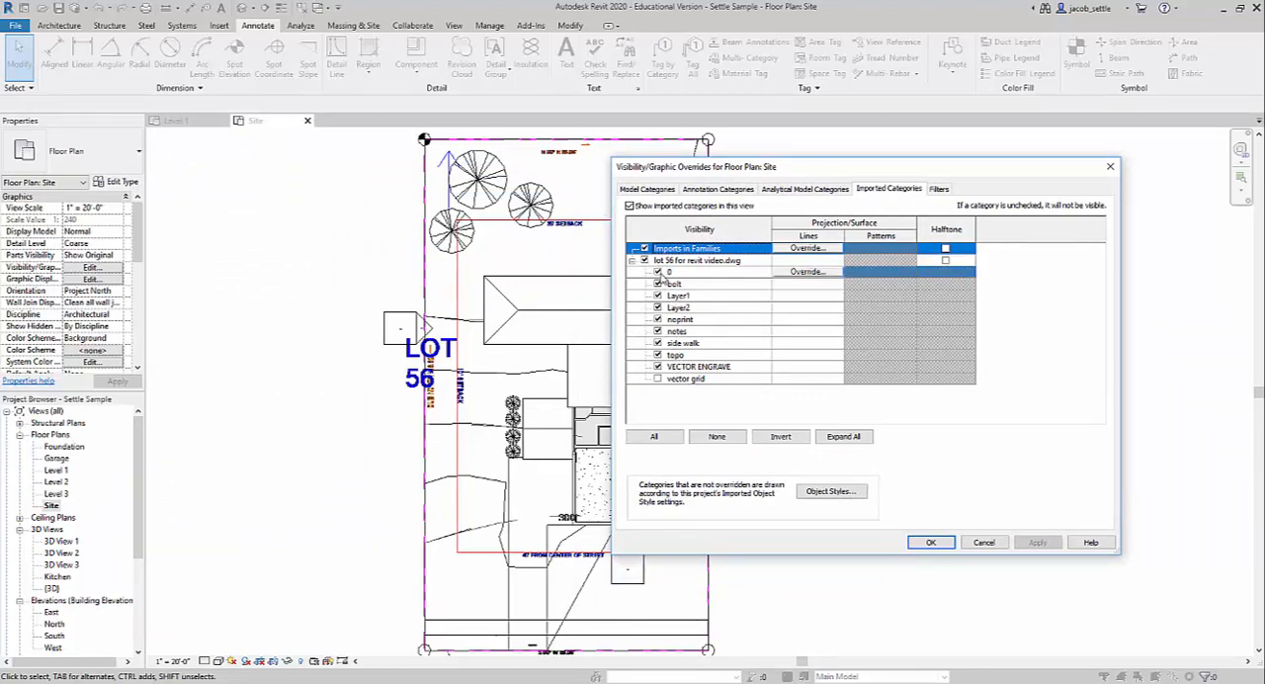
click(665, 272)
click(1039, 543)
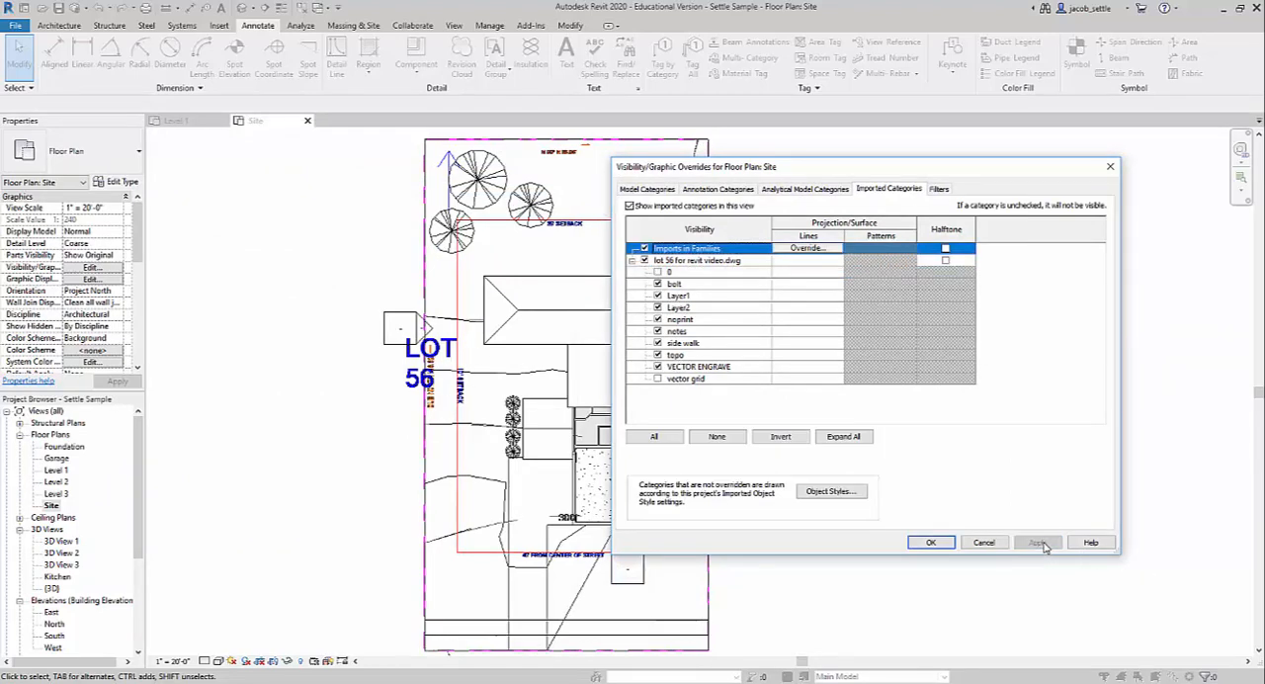
click(658, 272)
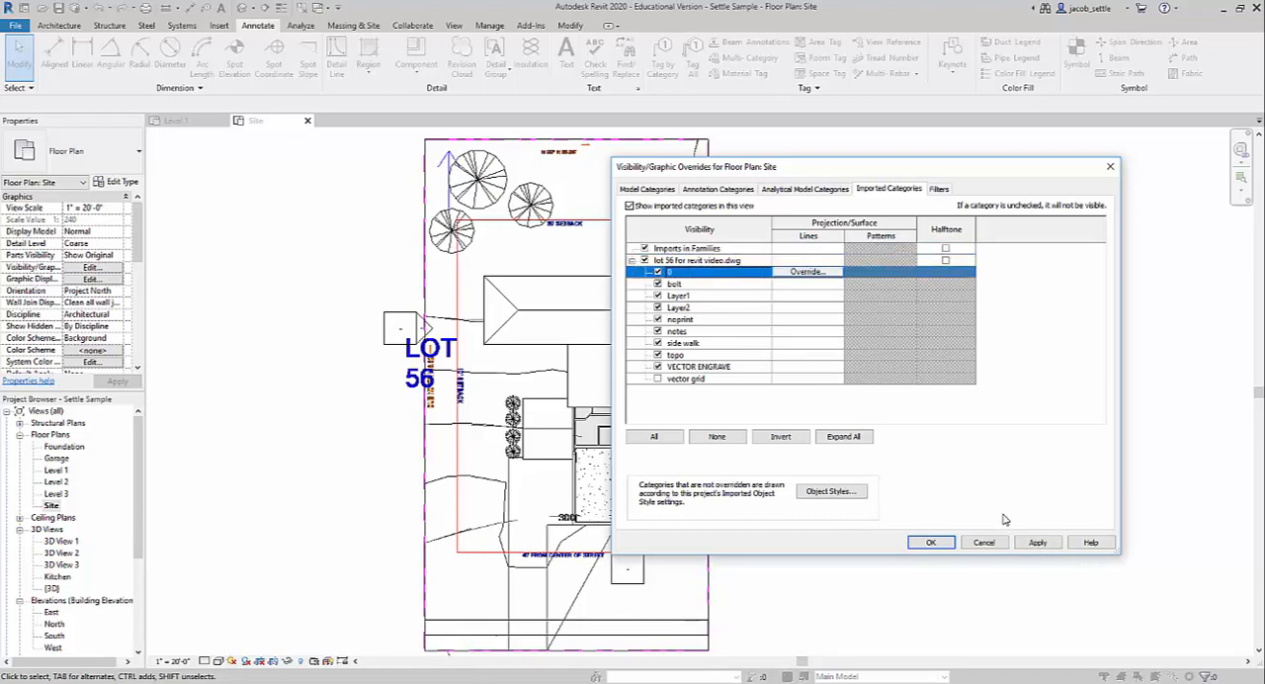
click(1021, 543)
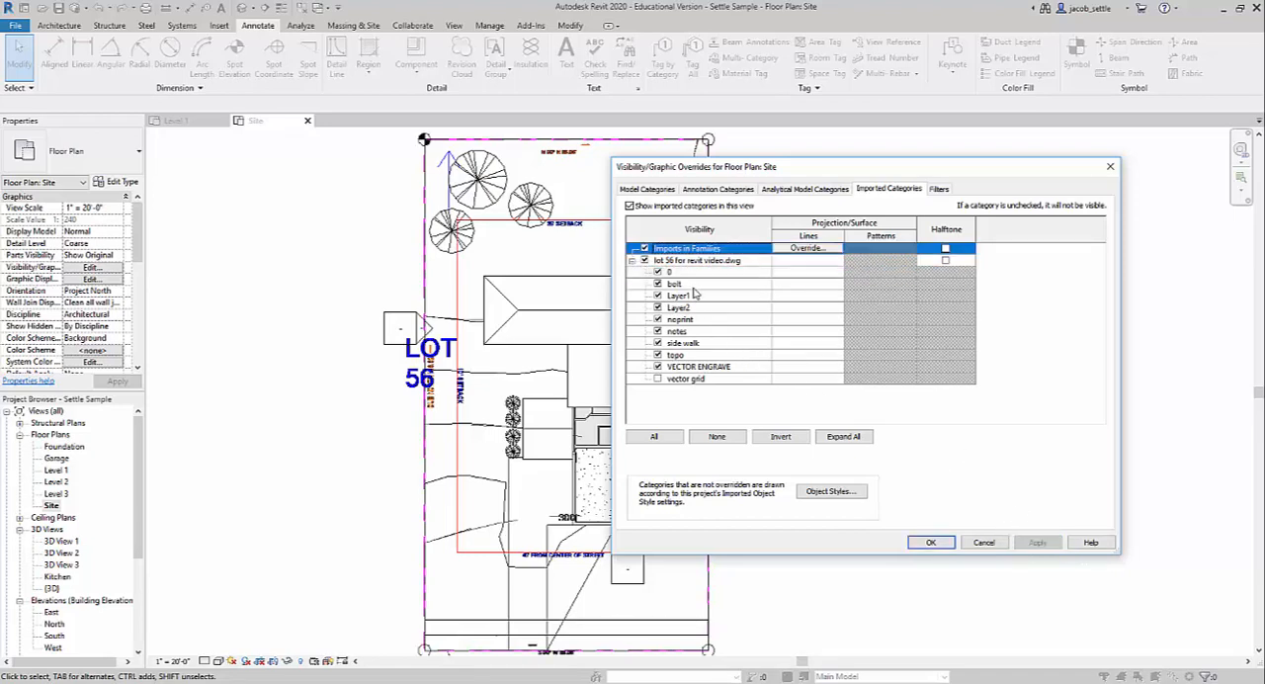
Turn the imported lot drawing's notes layer off and back on, and close the visibility overrides.
click(658, 332)
click(1037, 543)
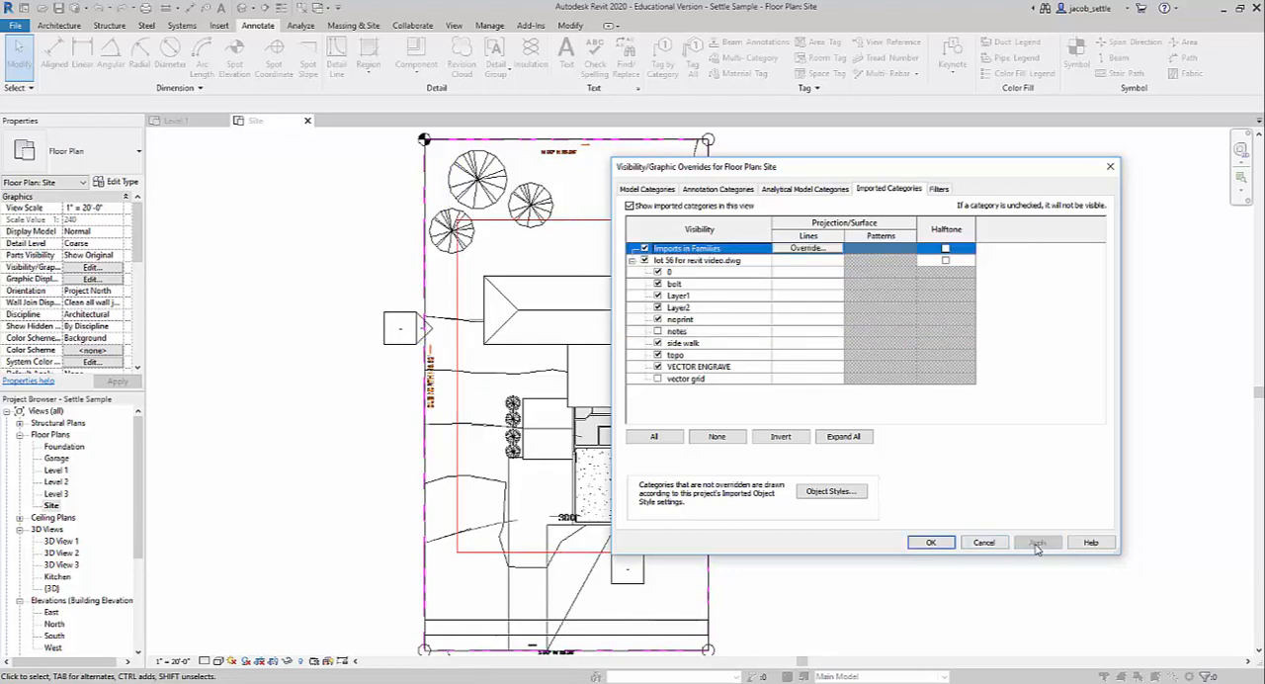
click(658, 331)
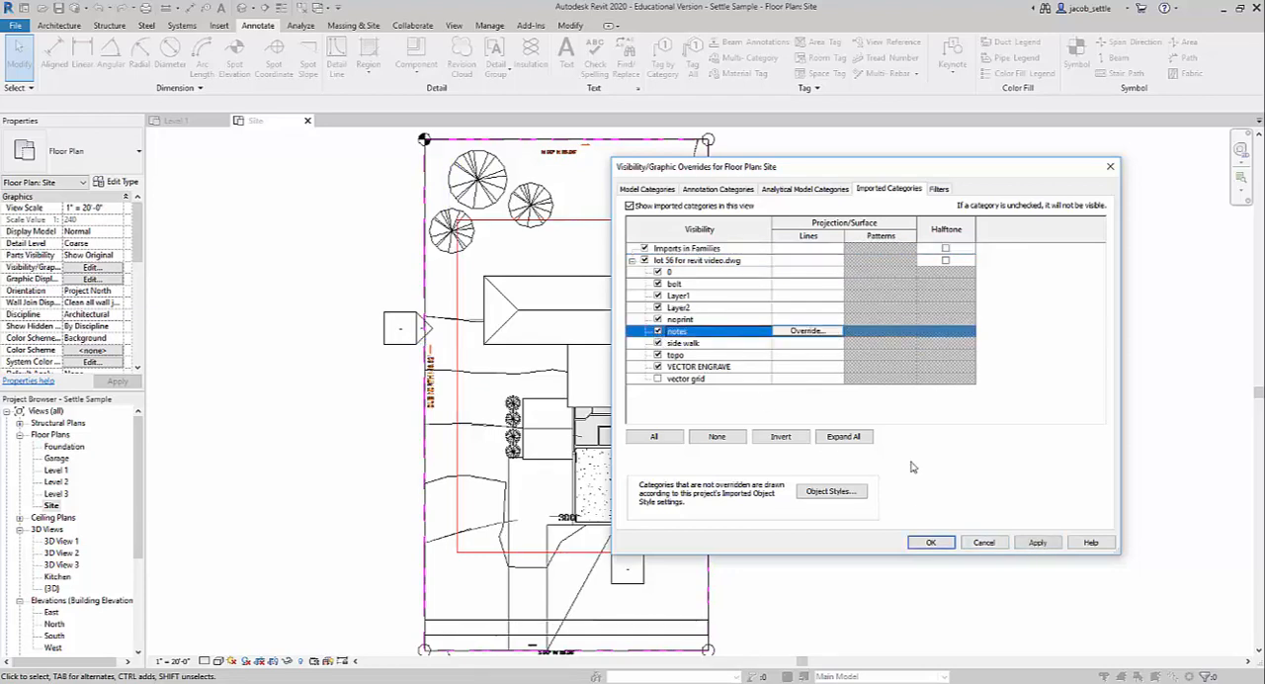
click(1037, 542)
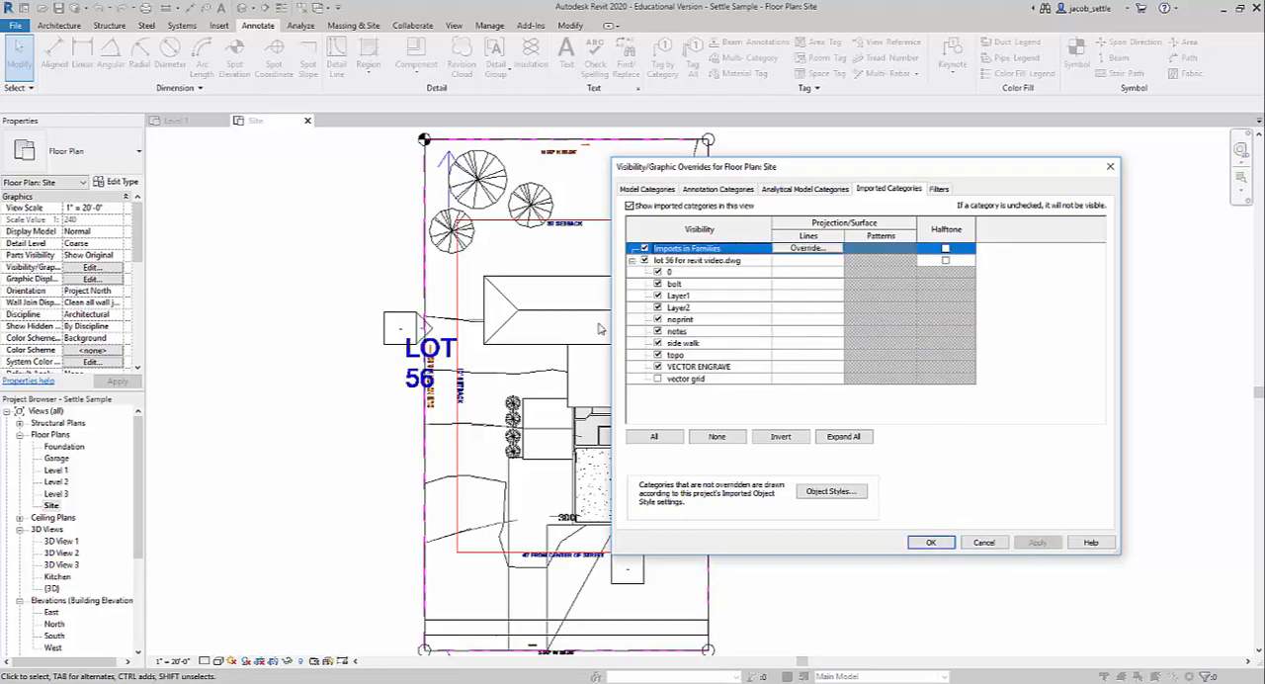
click(1110, 167)
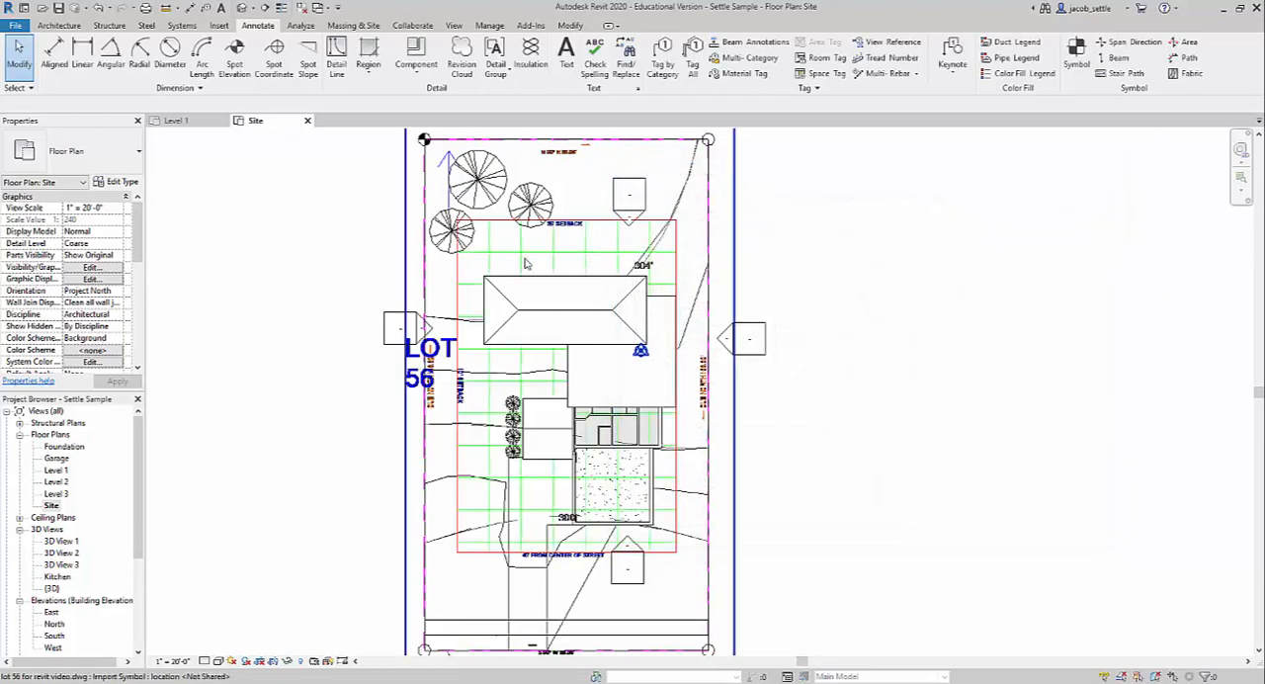
Turn off the vector grid layer of lot 56 for revit video.dwg in the Site view's overrides and apply the change.
click(98, 269)
click(889, 189)
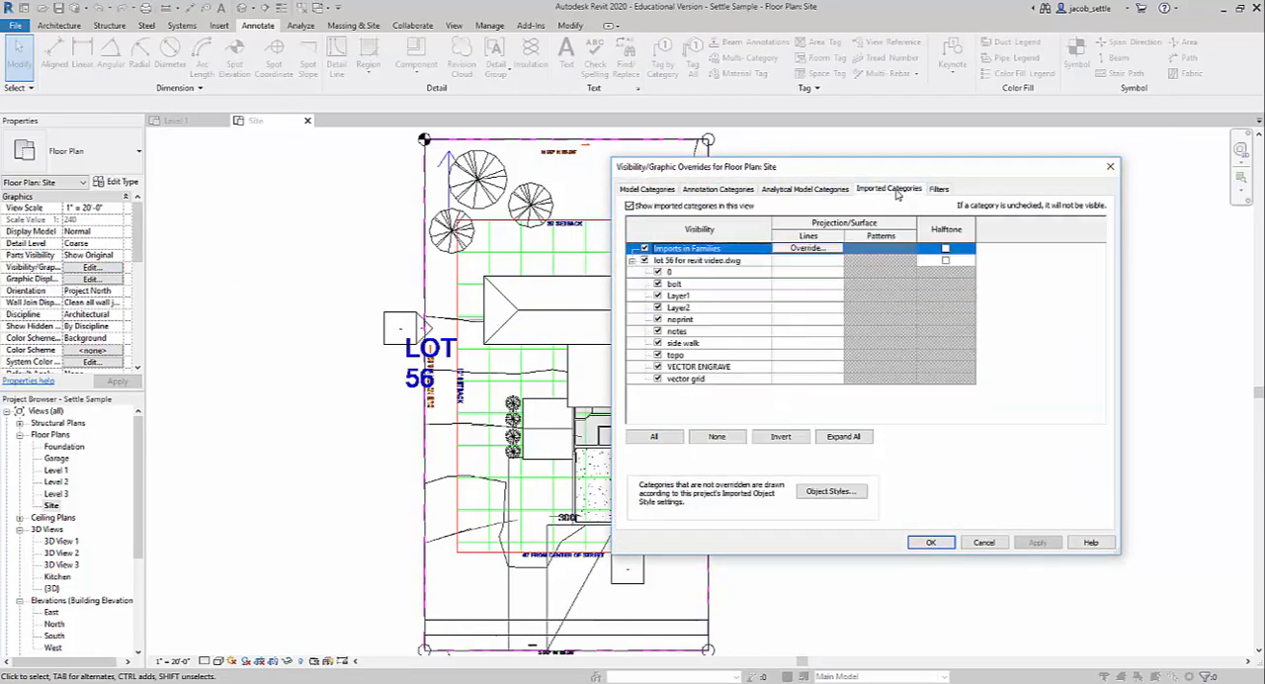
click(681, 378)
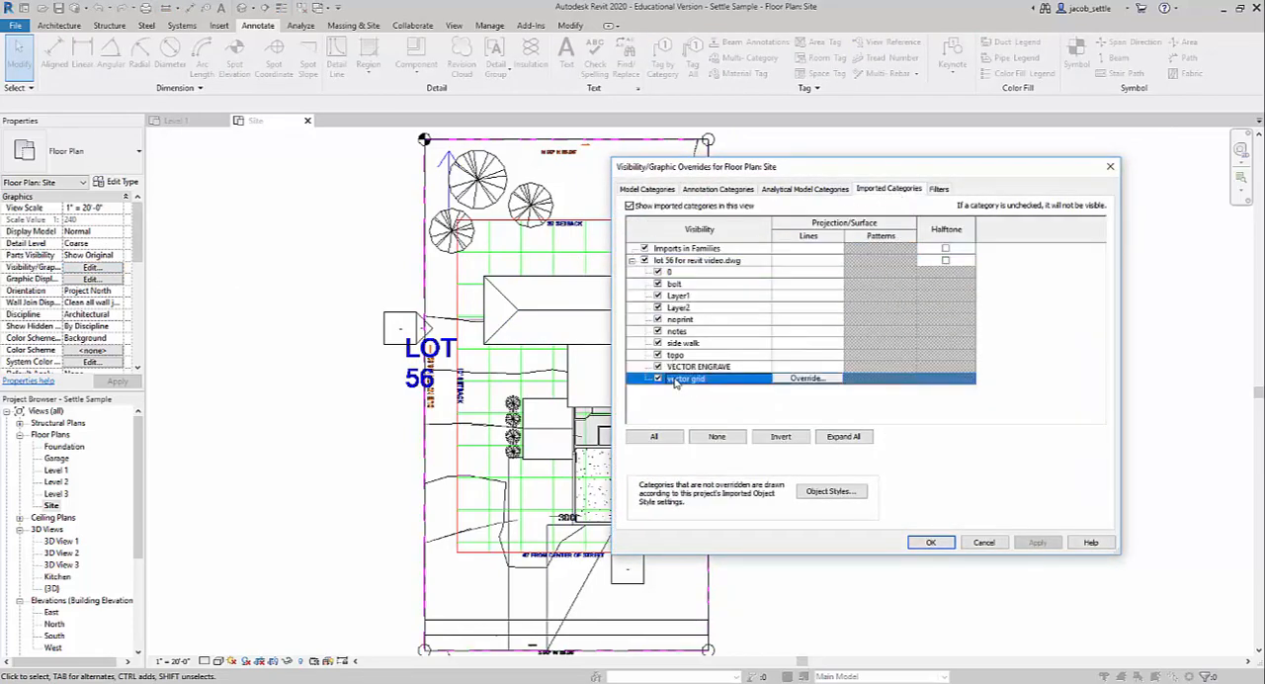
click(659, 378)
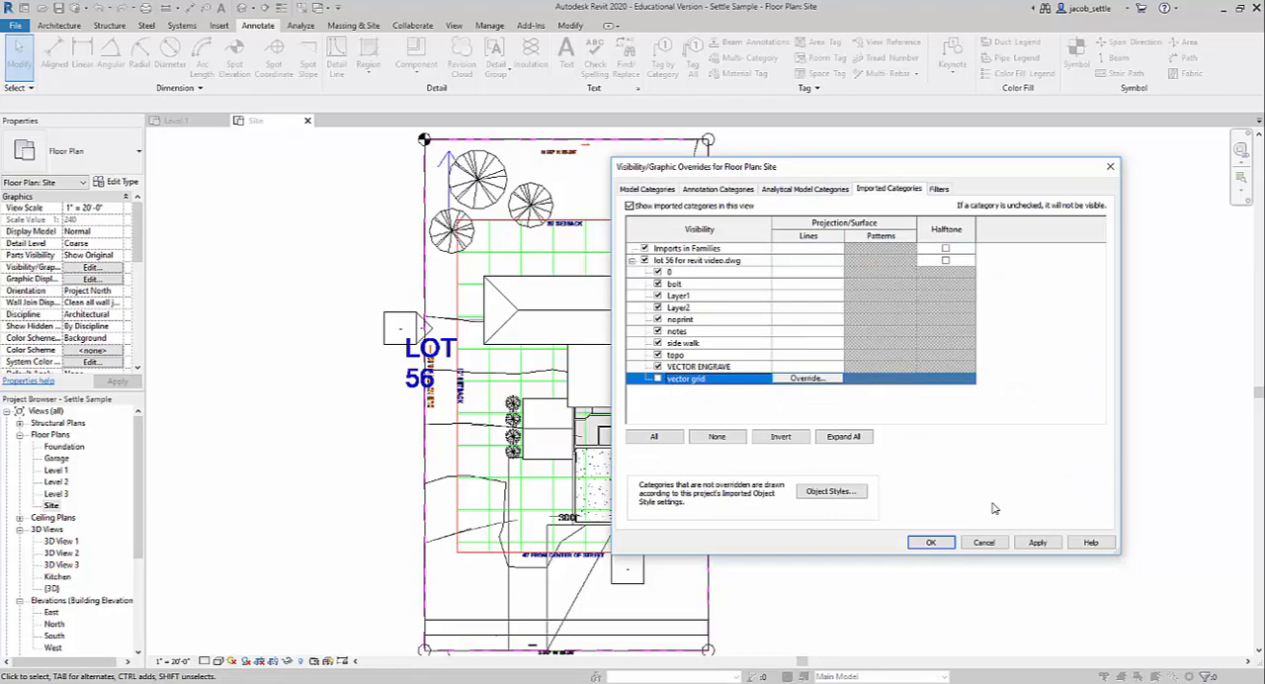
click(1037, 542)
click(931, 542)
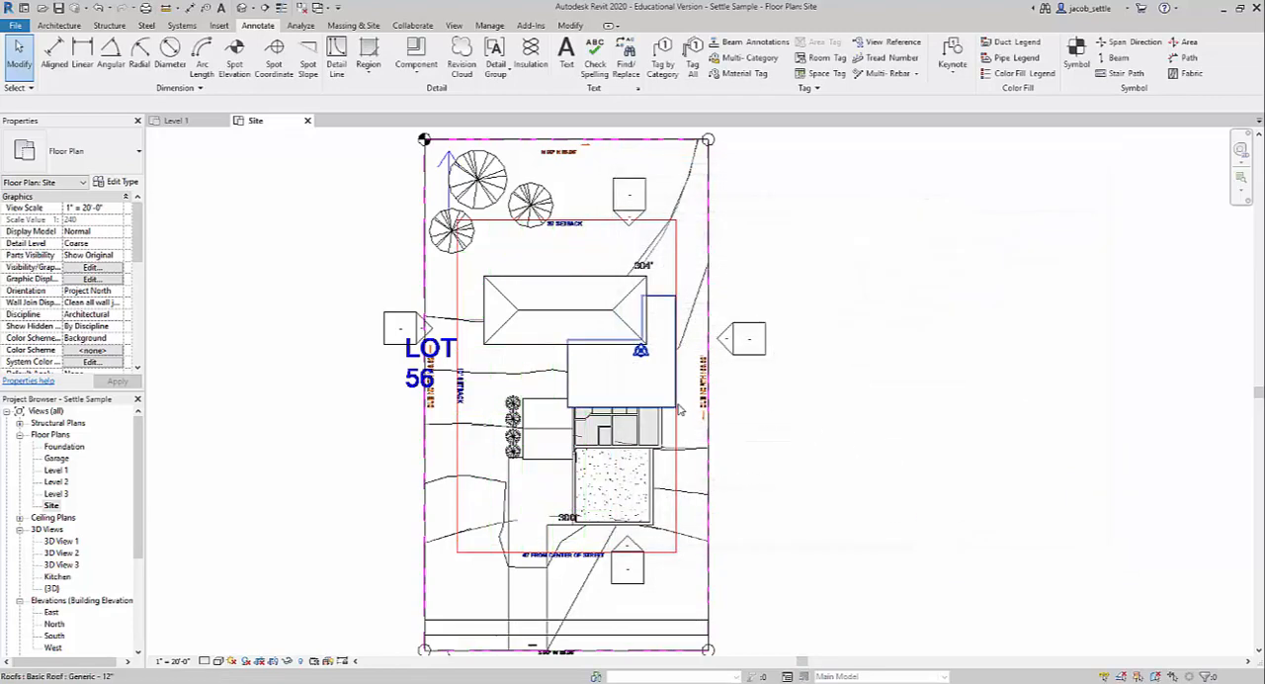
Try to draw a straight detail line in the Hidden Lines style, offset 10' 0" from the lot's property line.
scroll(679, 409, down, 1)
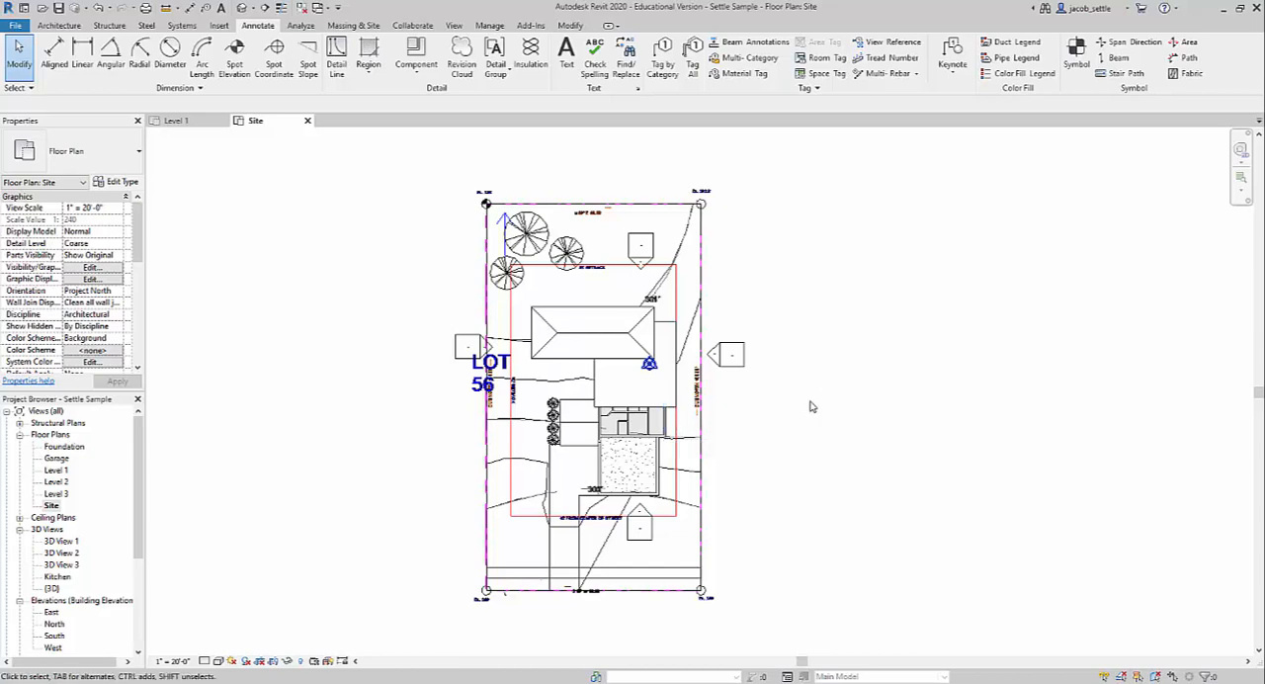
scroll(548, 316, up, 1)
middle_drag(548, 313, 499, 278)
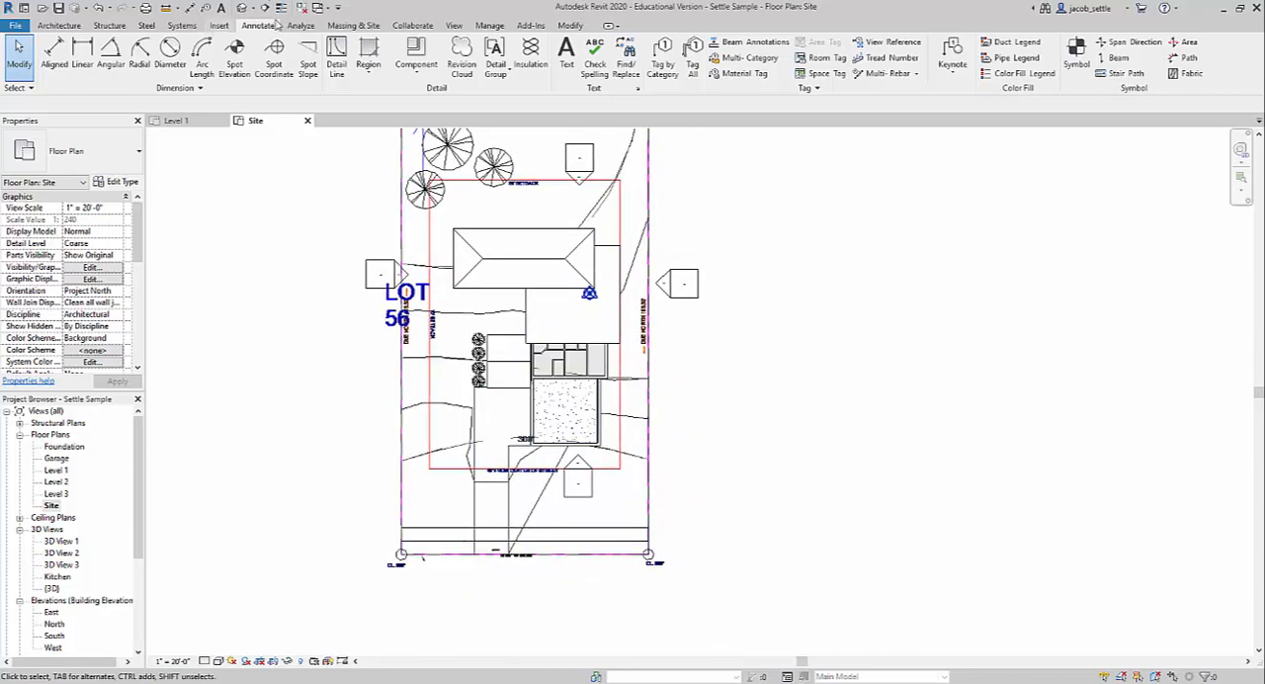
click(336, 54)
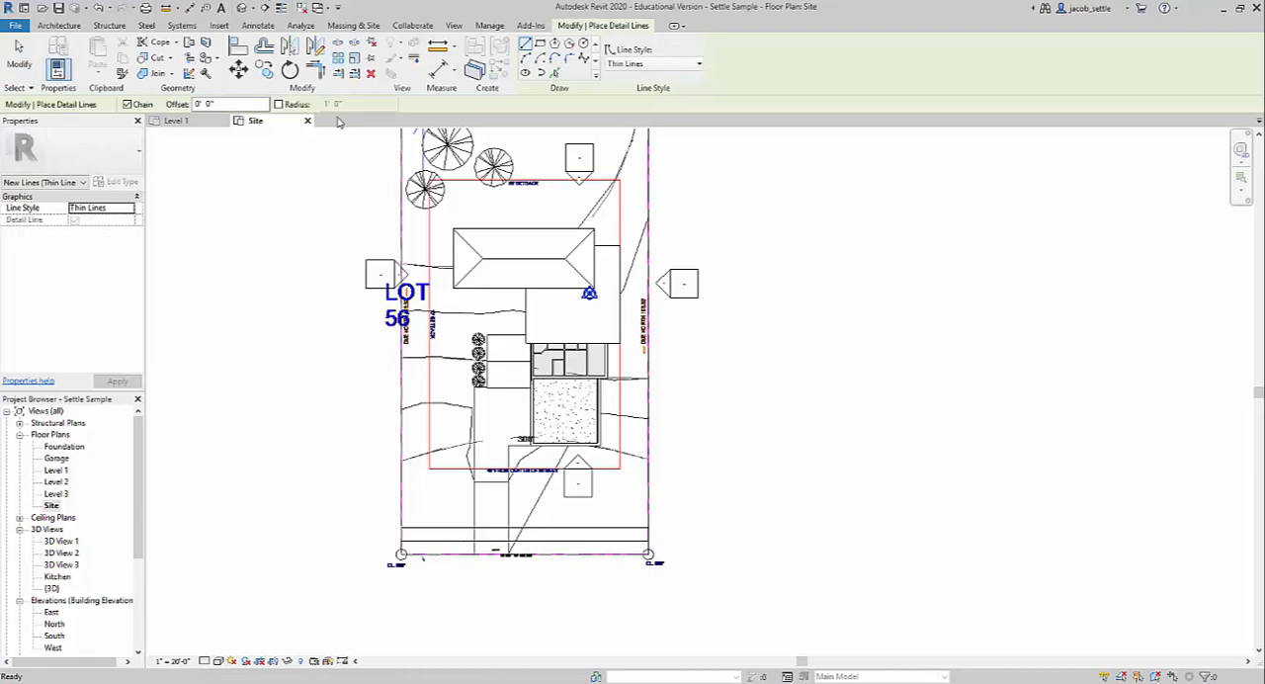
click(693, 64)
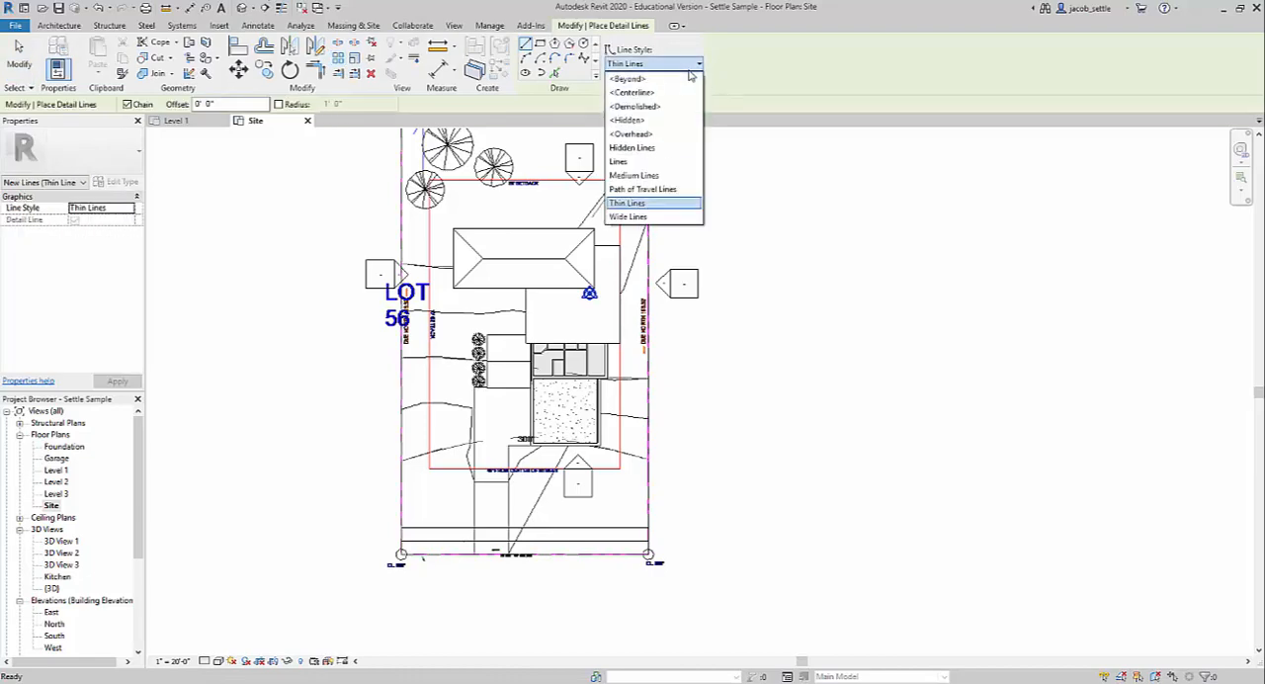
click(639, 148)
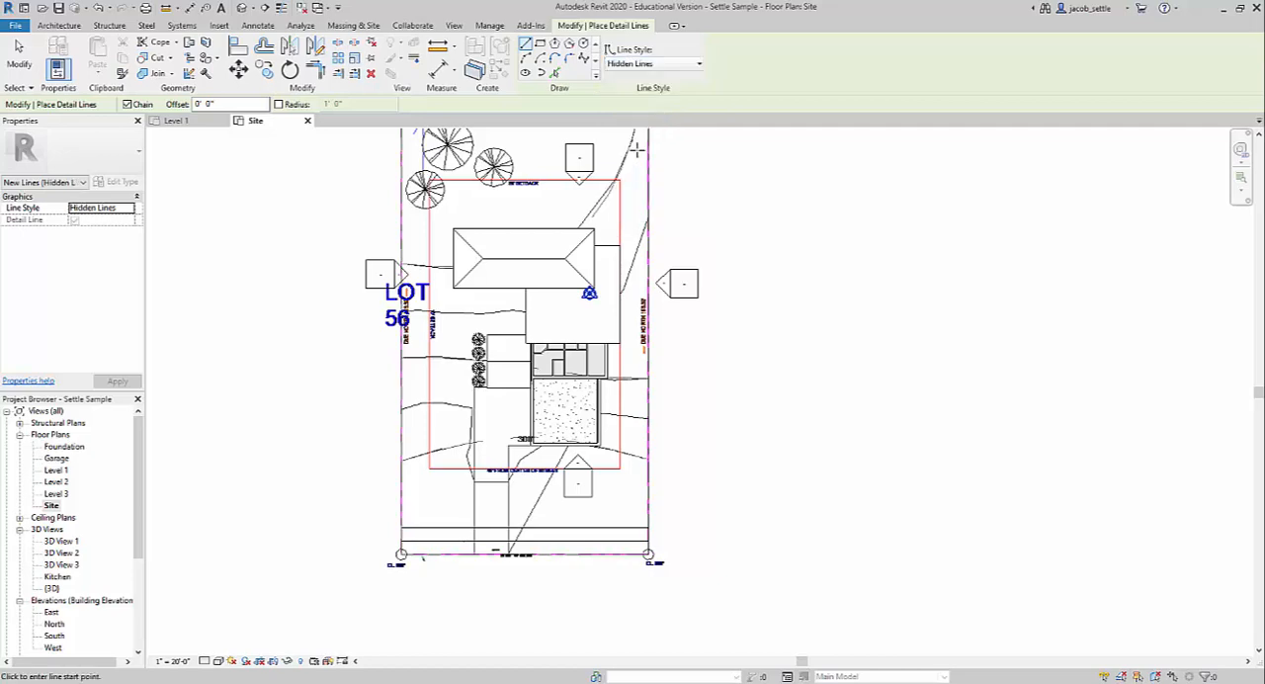
click(526, 45)
drag(230, 104, 175, 106)
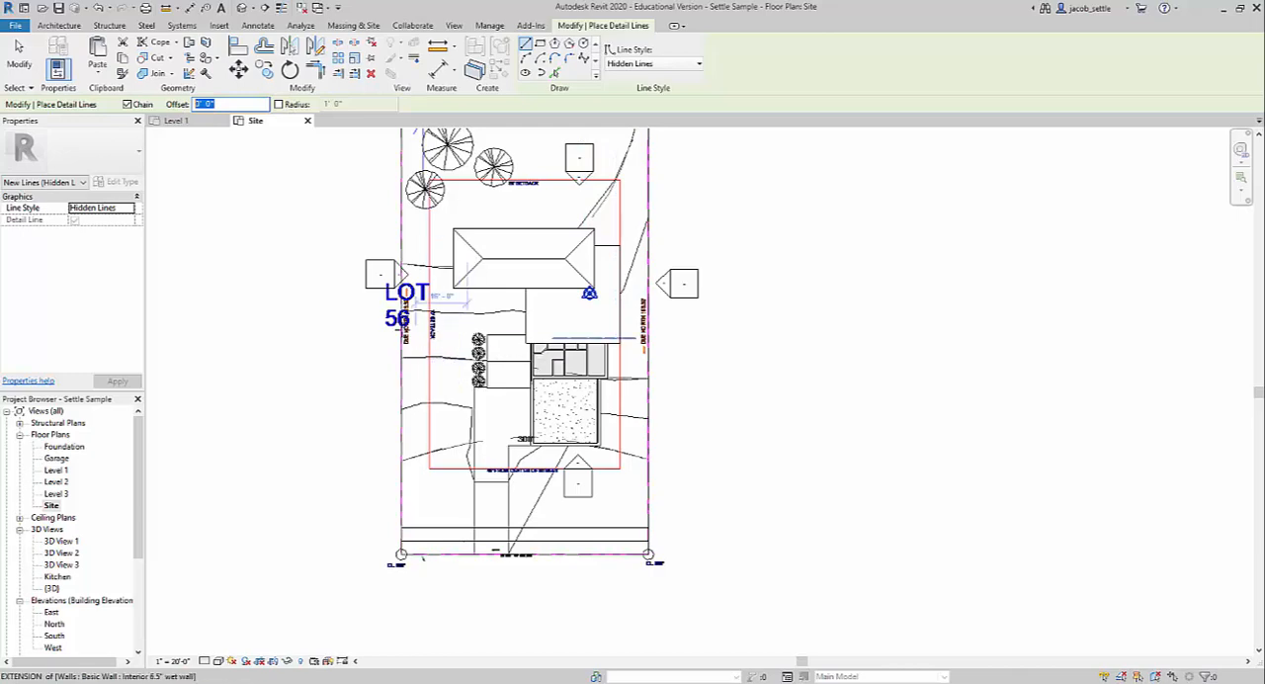
scroll(409, 316, up, 8)
scroll(471, 319, down, 7)
scroll(472, 319, down, 1)
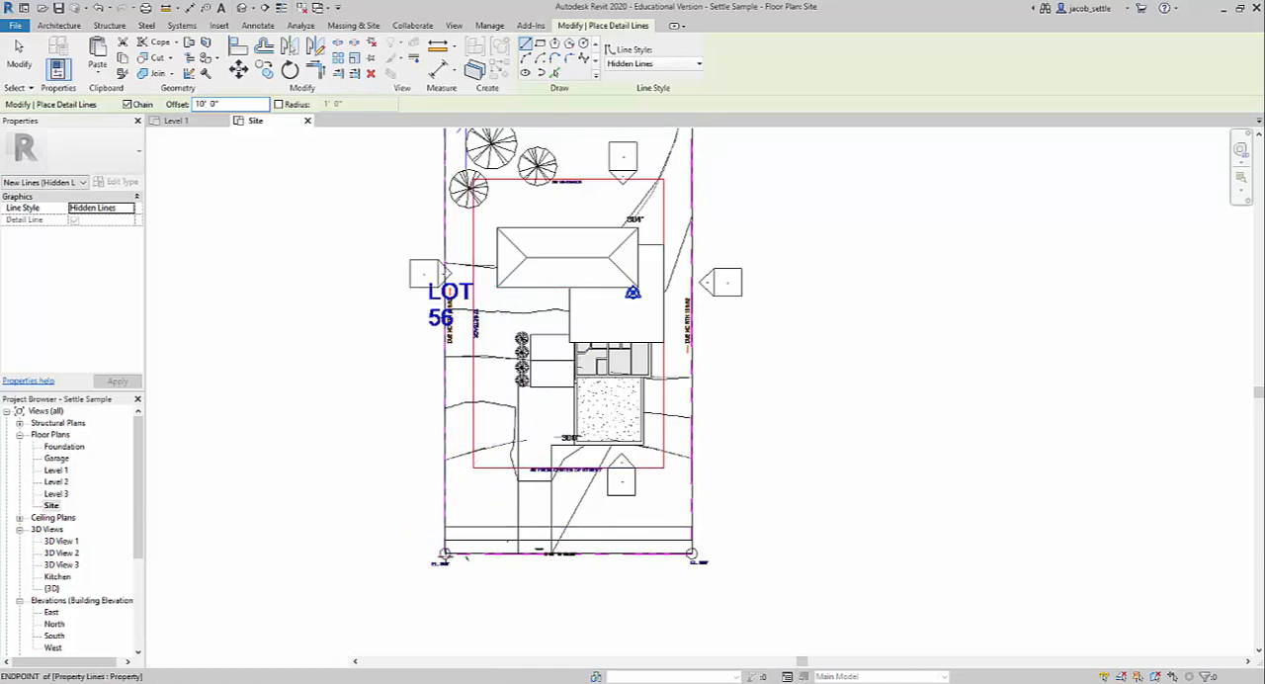
click(445, 552)
middle_drag(418, 429, 392, 604)
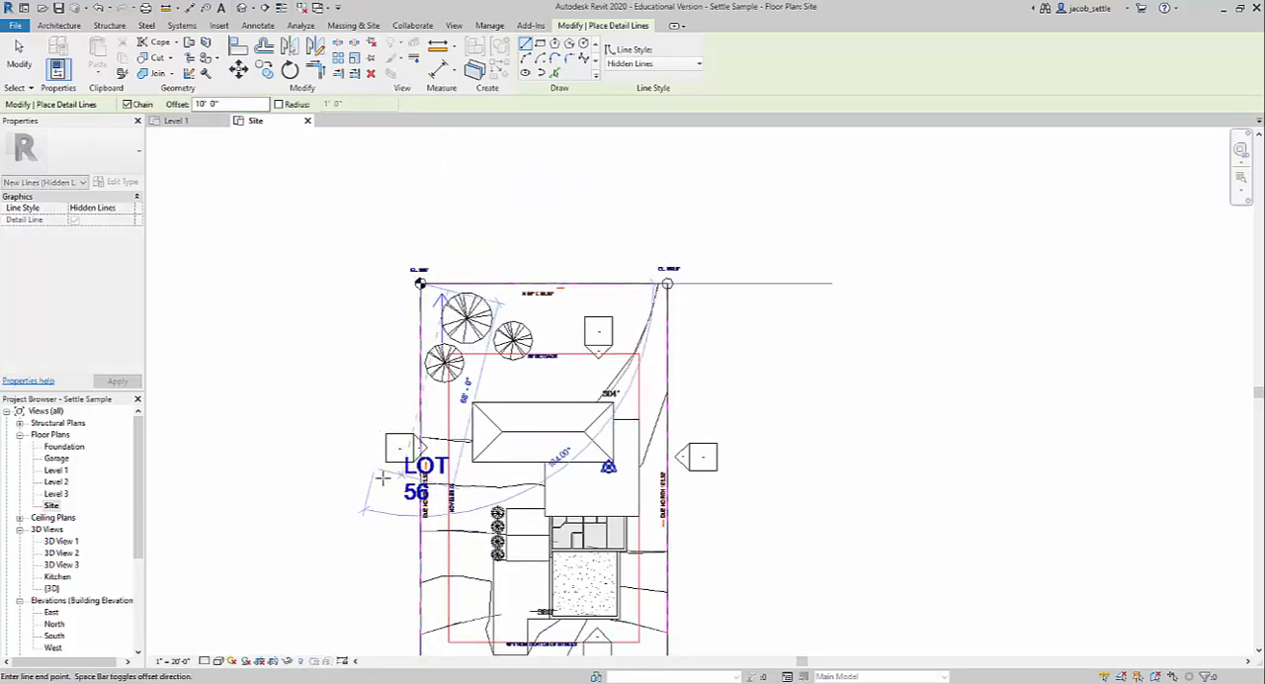
middle_drag(386, 480, 406, 359)
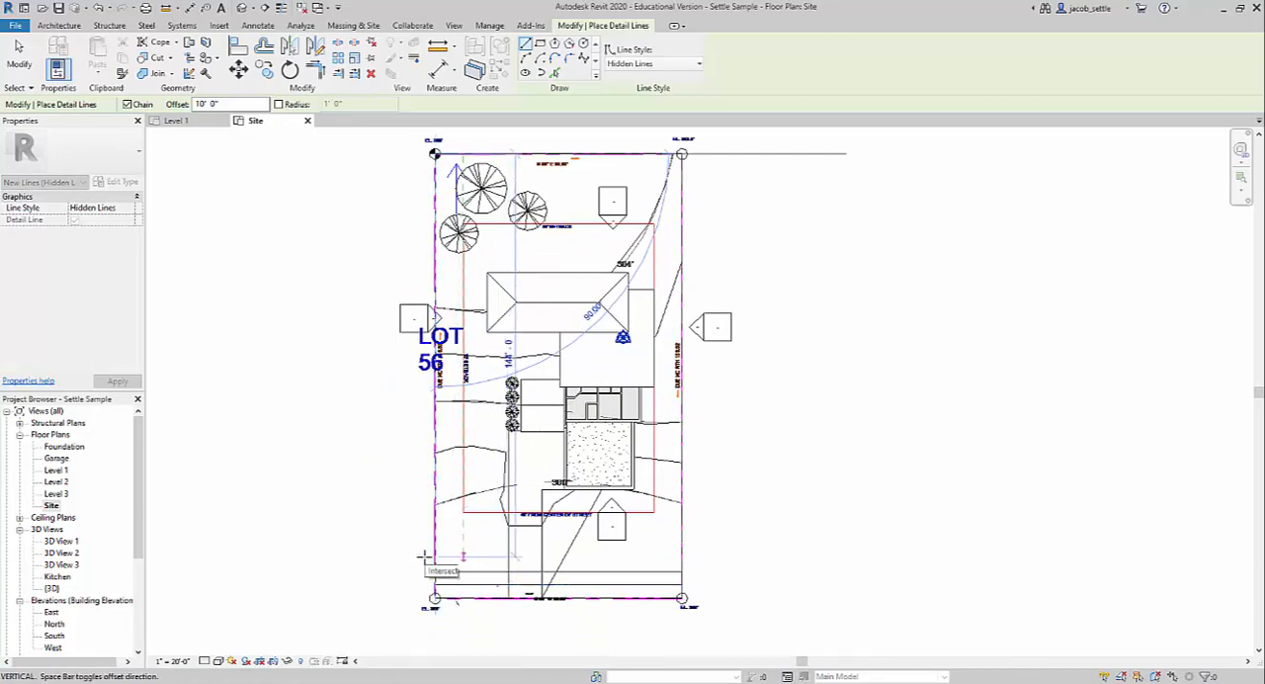
key(Escape)
key(Escape)
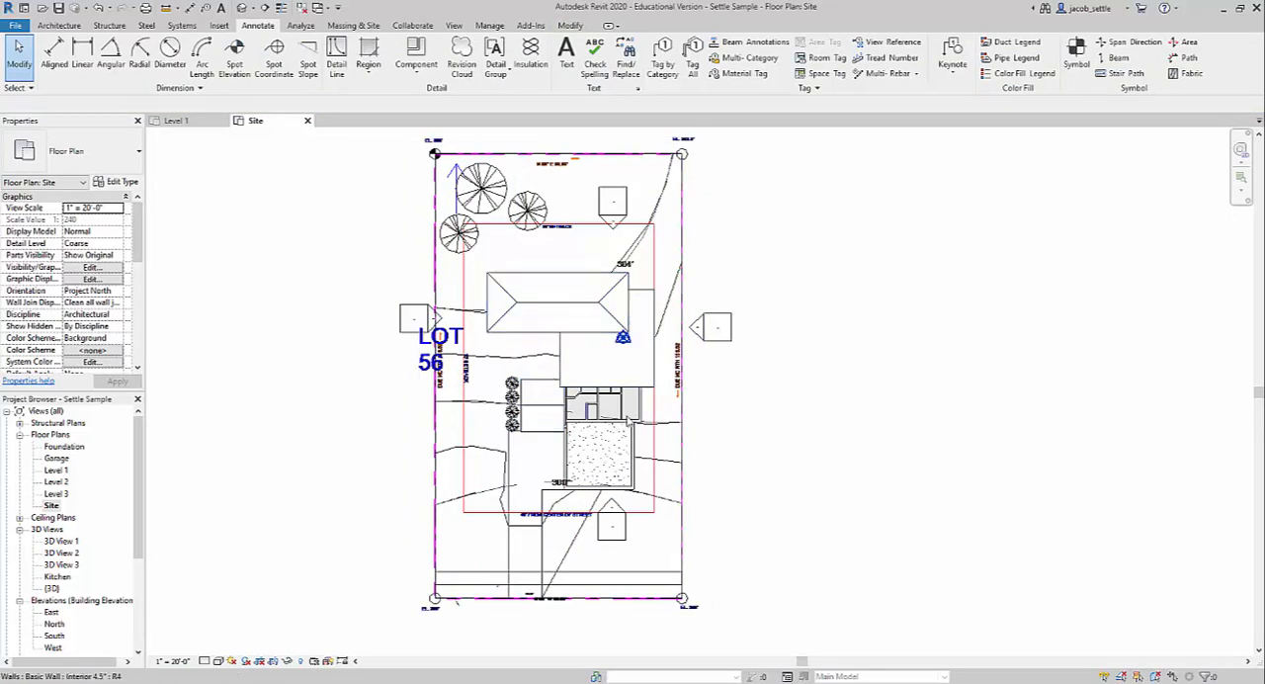
Start creating a new sheet in the project.
scroll(396, 286, down, 3)
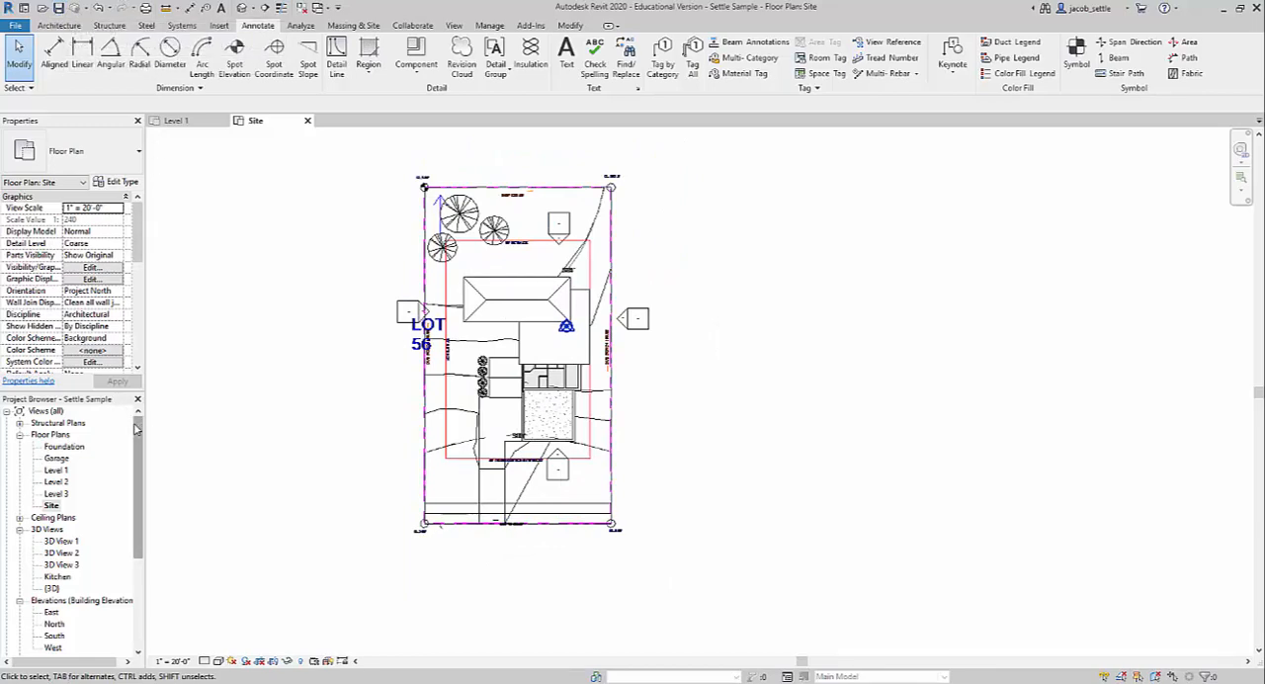
scroll(138, 431, down, 5)
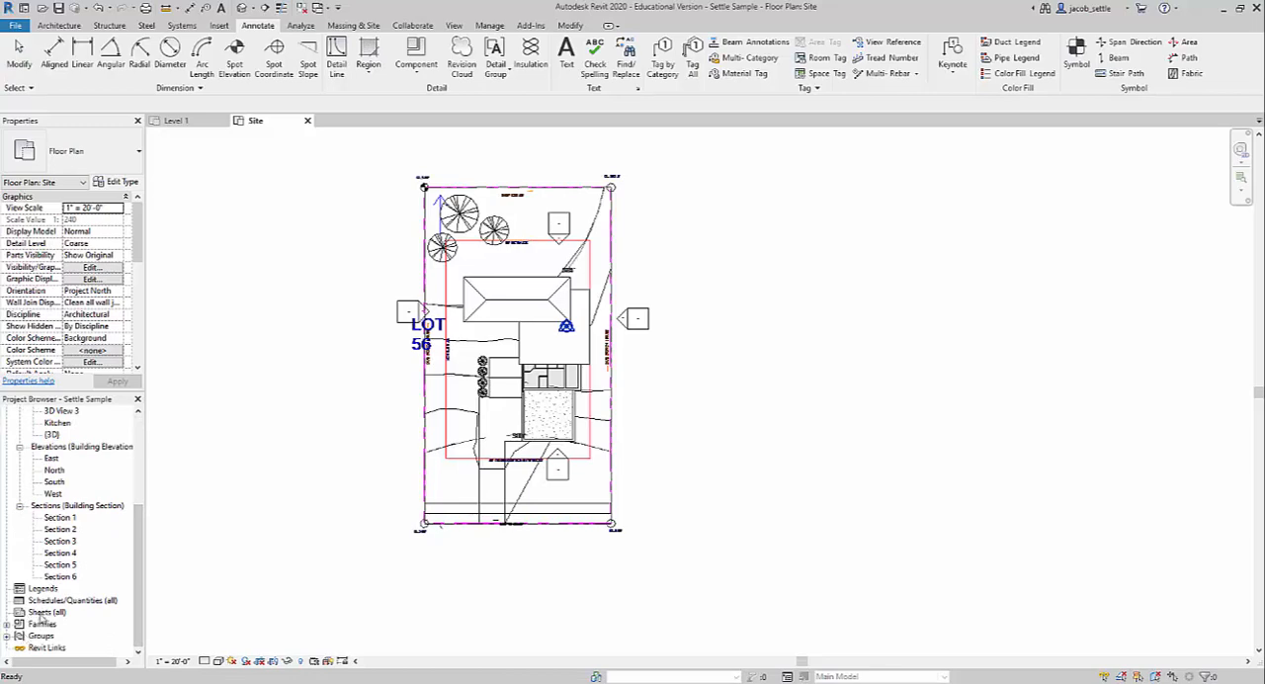
click(40, 612)
right_click(39, 611)
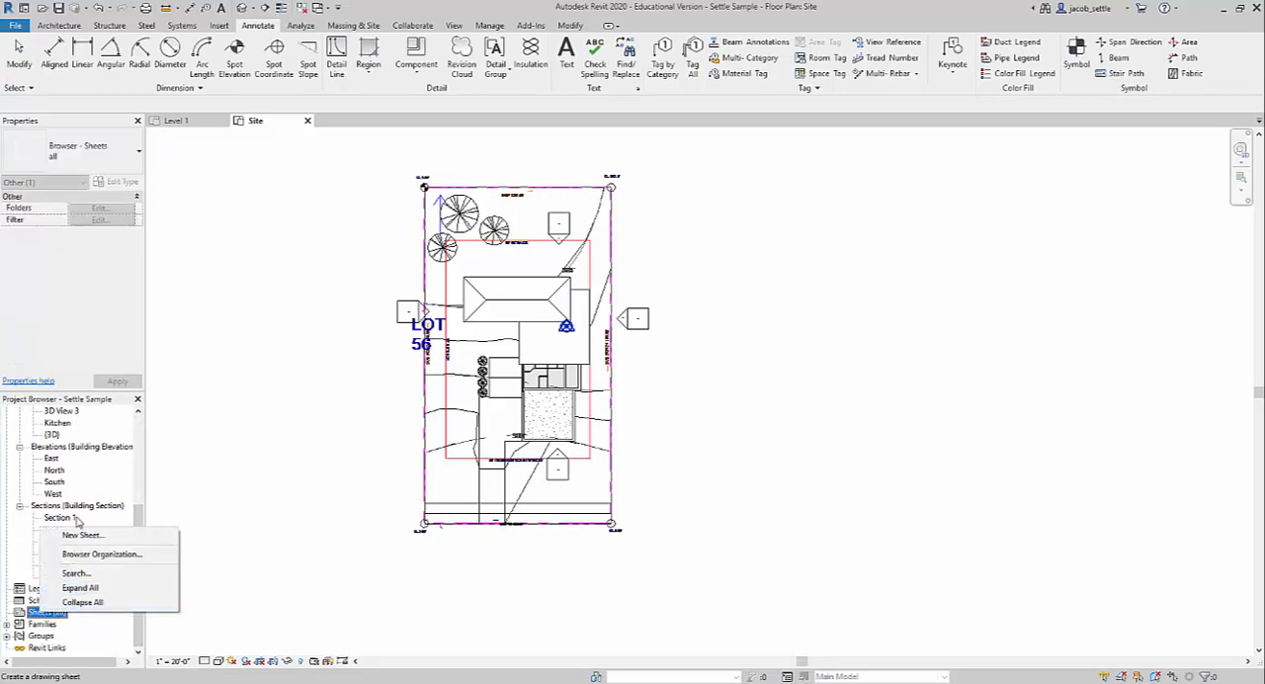
click(84, 536)
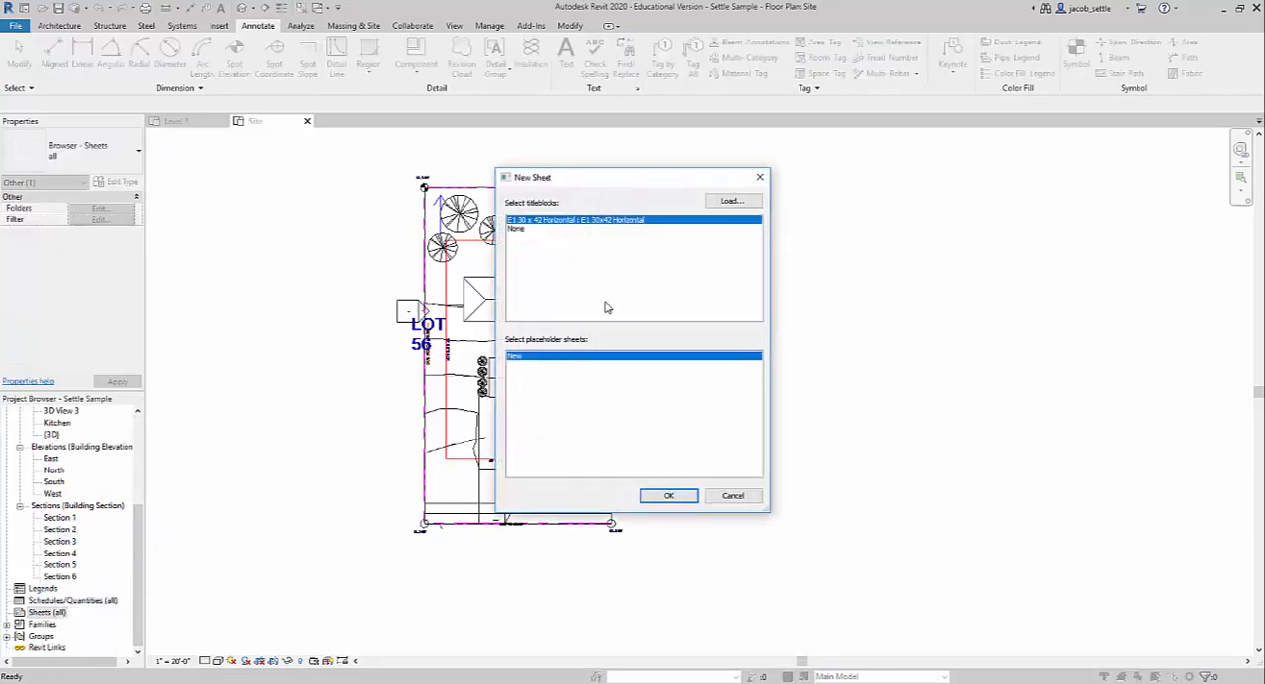
Load the D 22 x 34 Horizontal title block from the US Imperial Titleblocks folder and create the sheet with it.
click(731, 201)
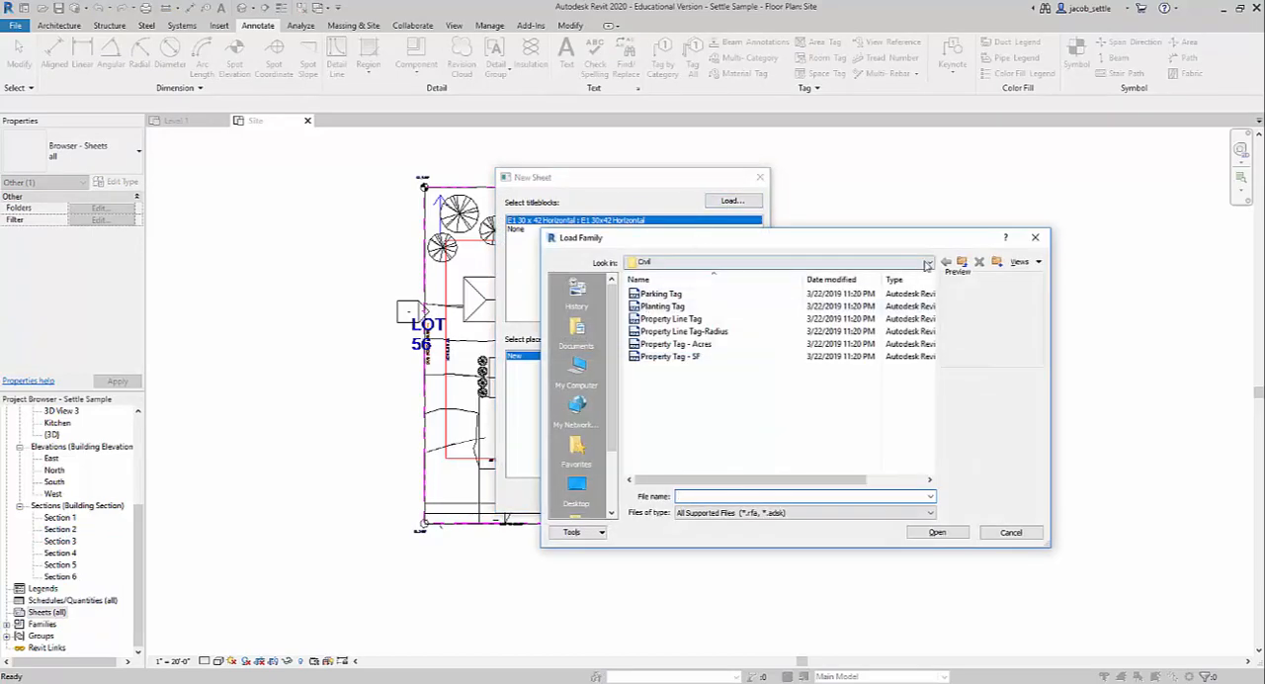
click(962, 262)
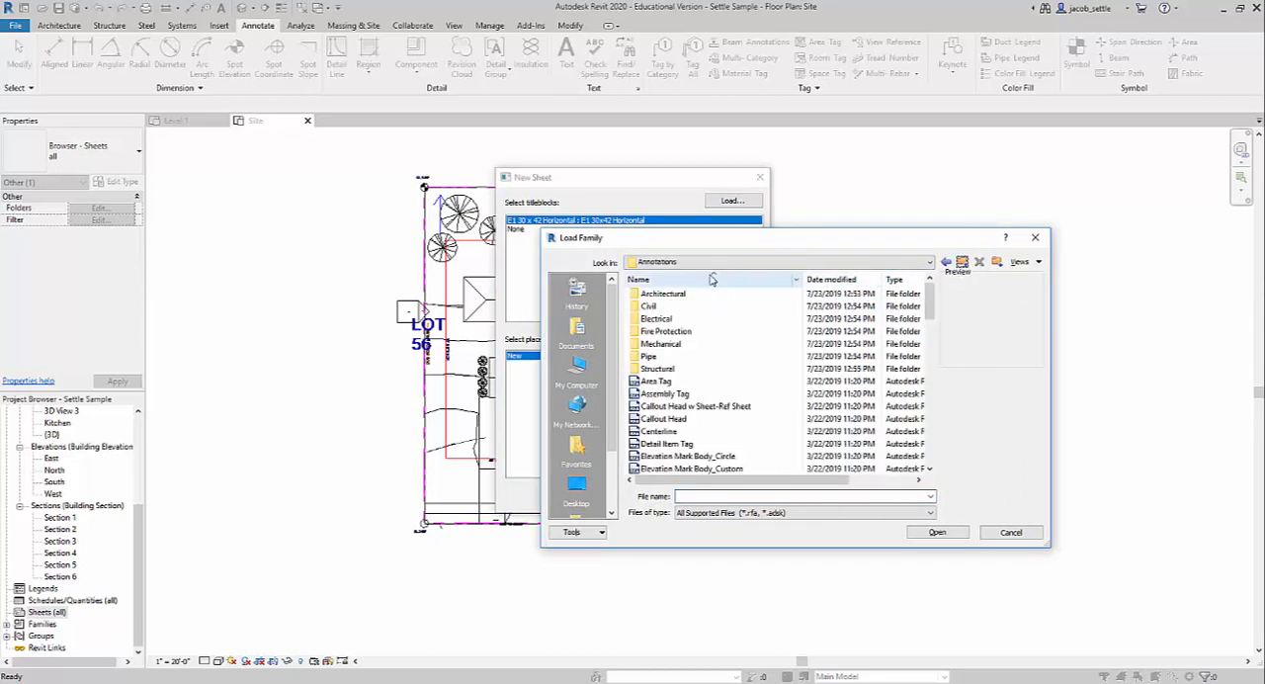
click(961, 262)
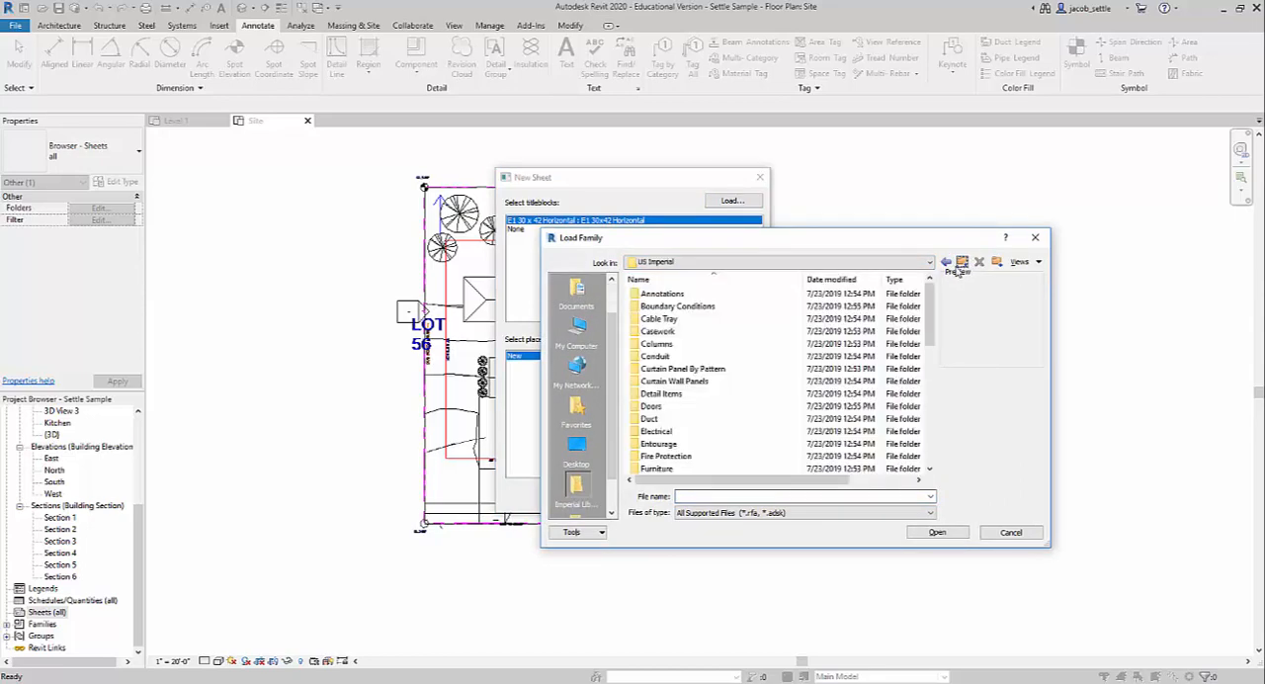
scroll(706, 381, down, 8)
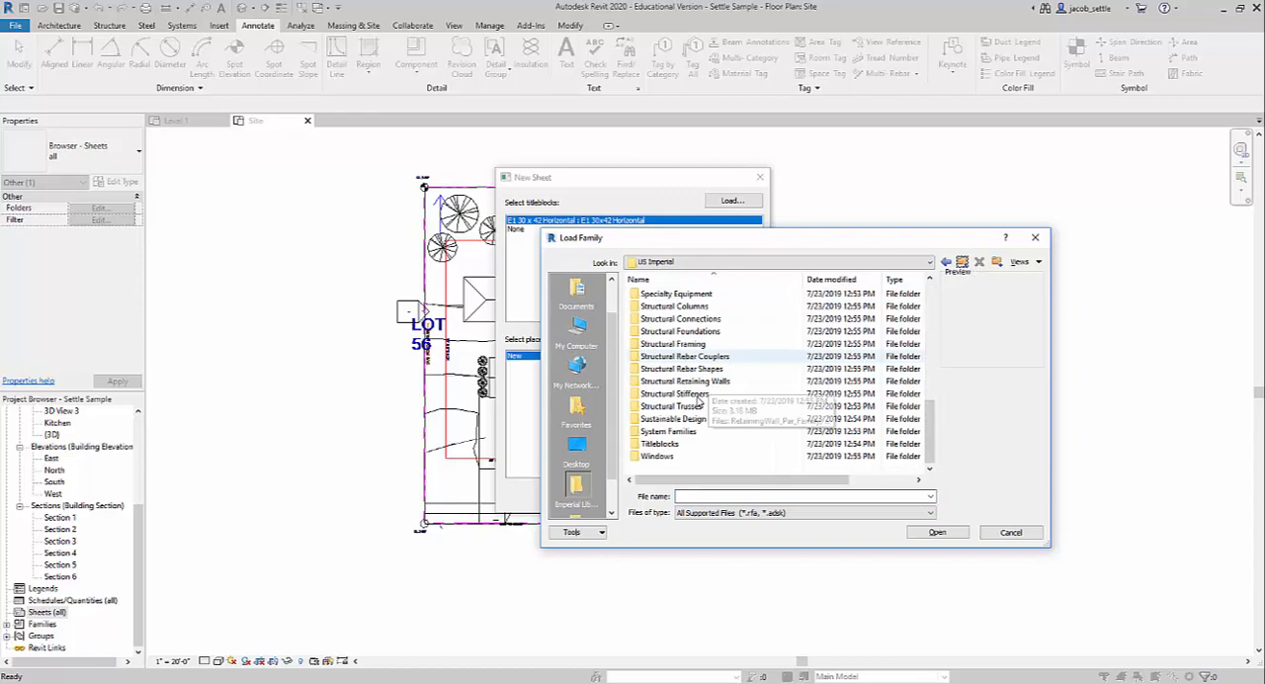
double_click(660, 444)
click(672, 331)
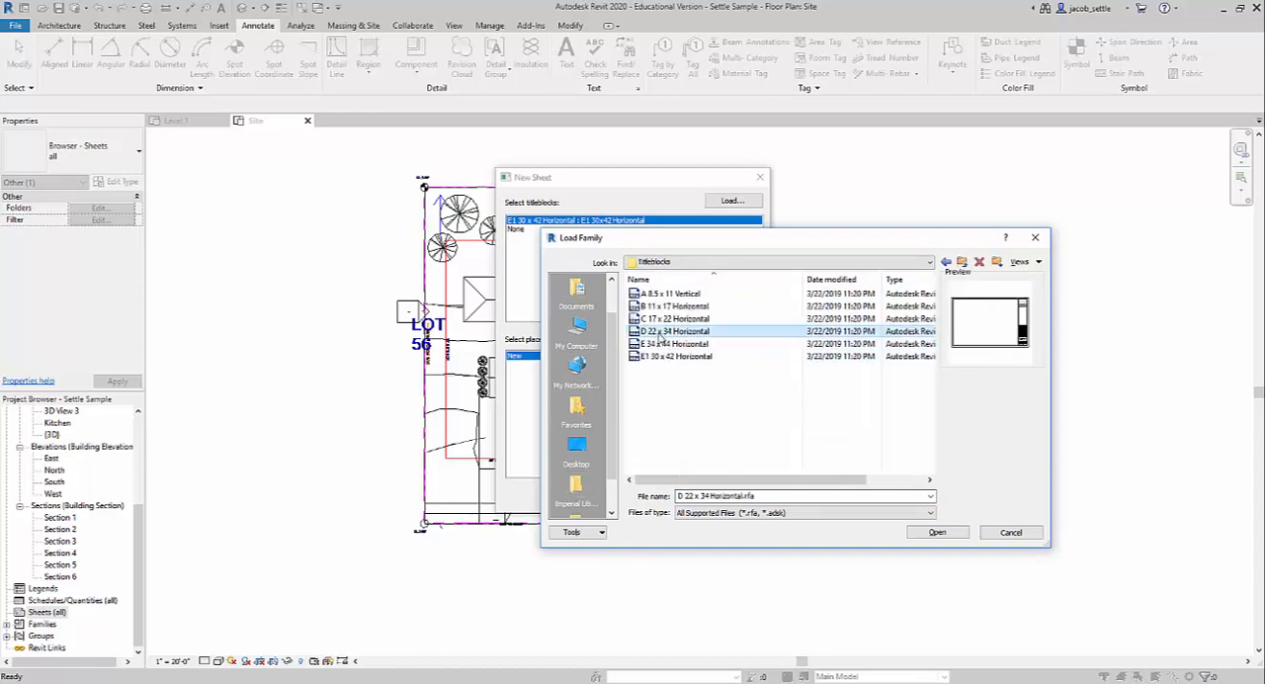
click(937, 532)
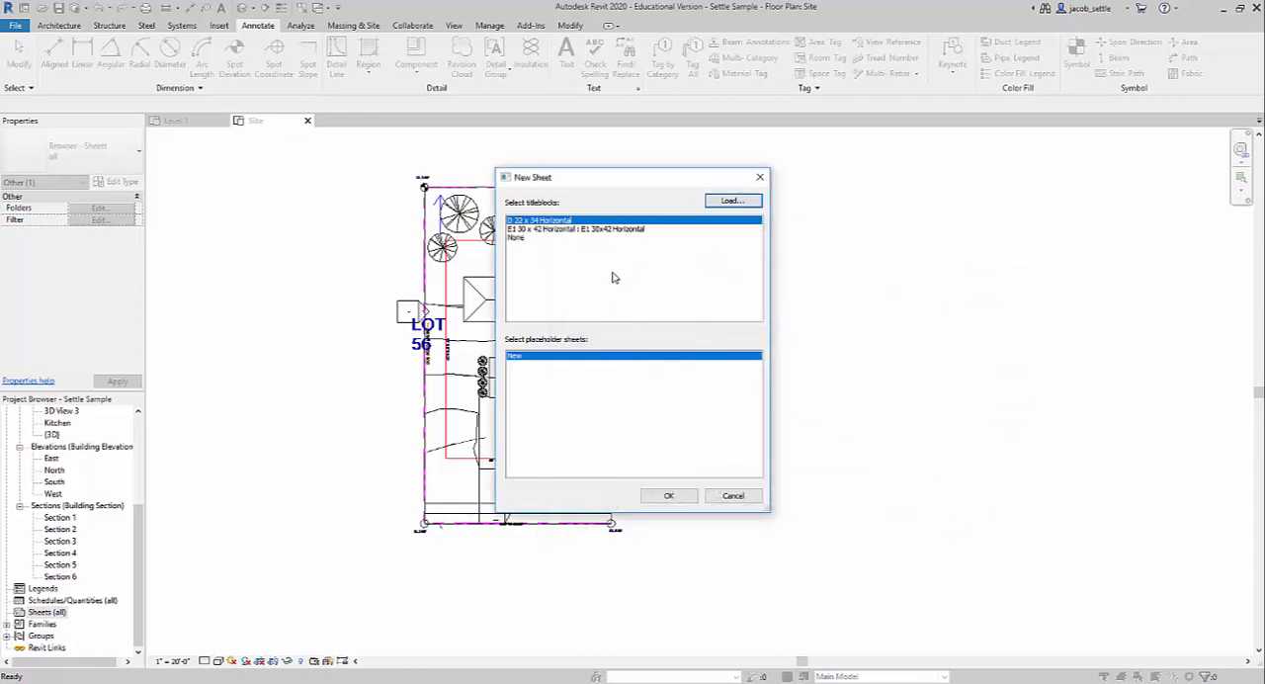
click(662, 495)
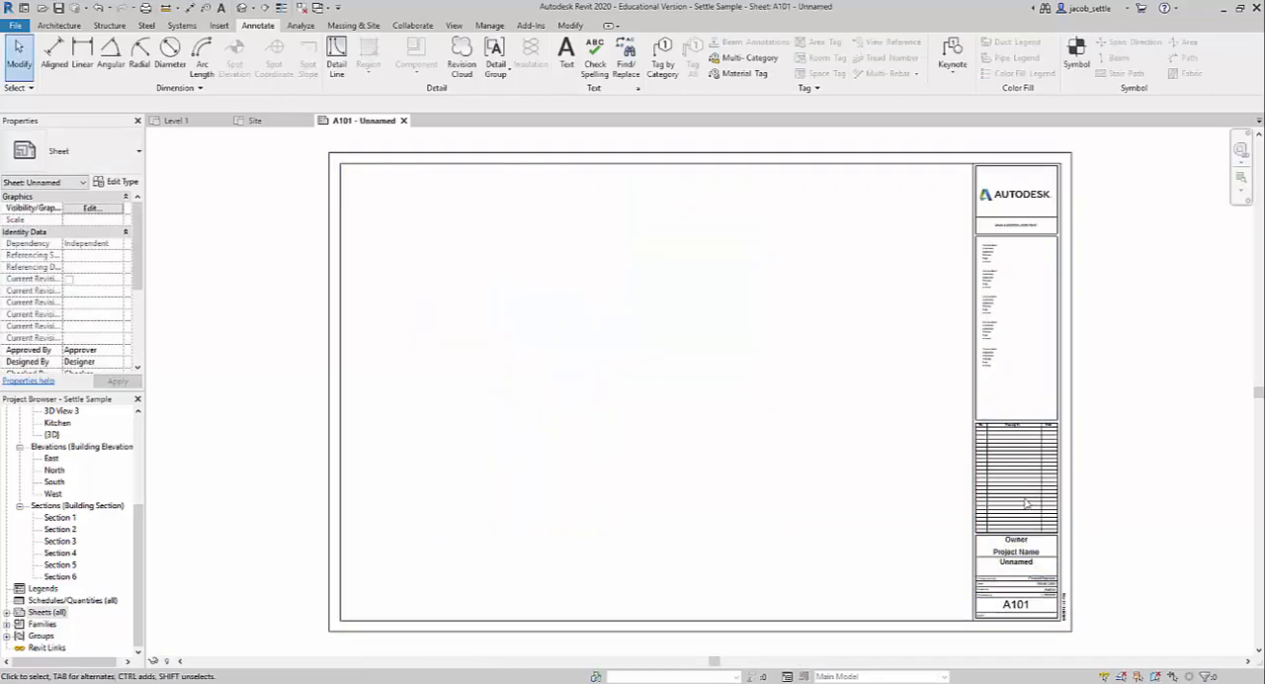
Inspect the owner, project name and sheet name fields of the new sheet's title block, and open its family for editing.
scroll(1027, 574, up, 5)
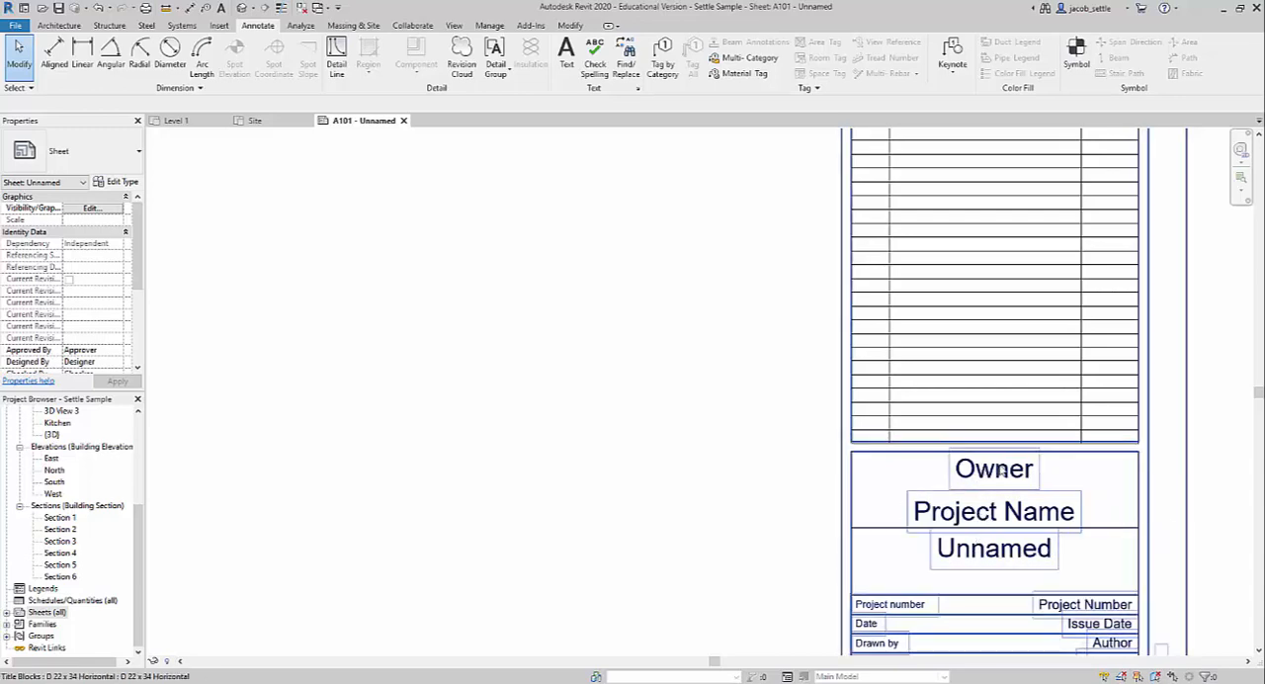
scroll(989, 552, down, 2)
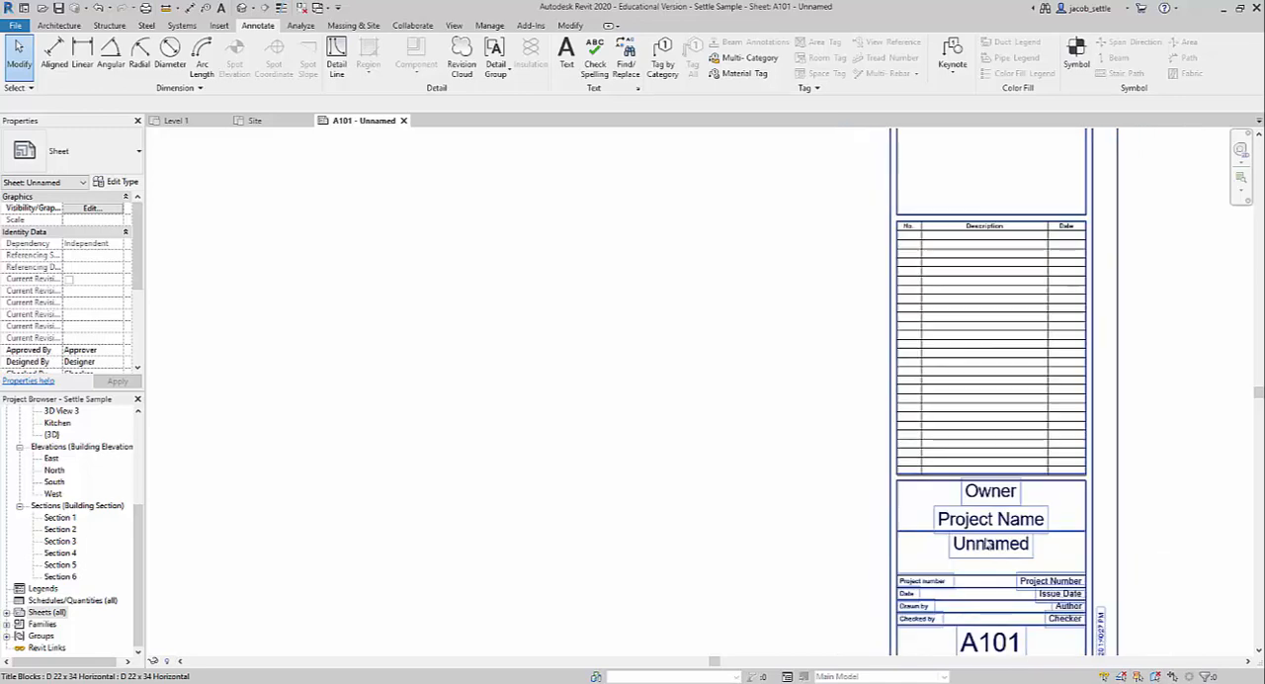
scroll(993, 550, up, 1)
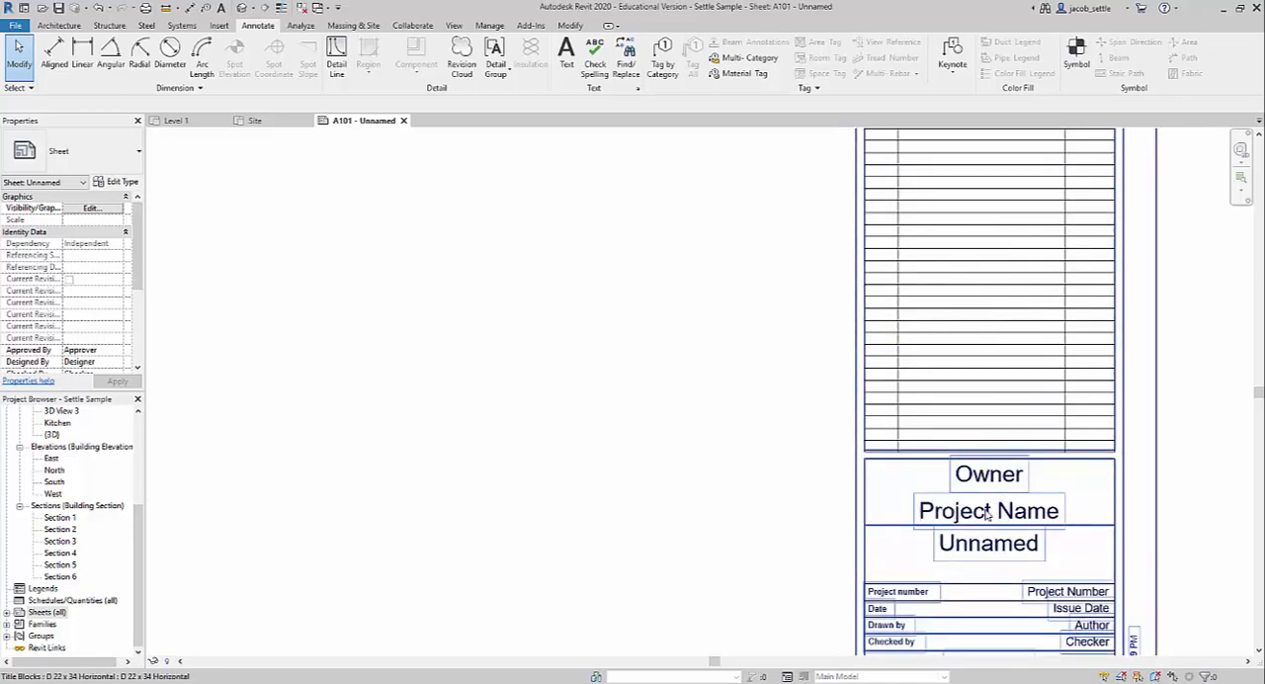
scroll(956, 510, down, 3)
click(945, 412)
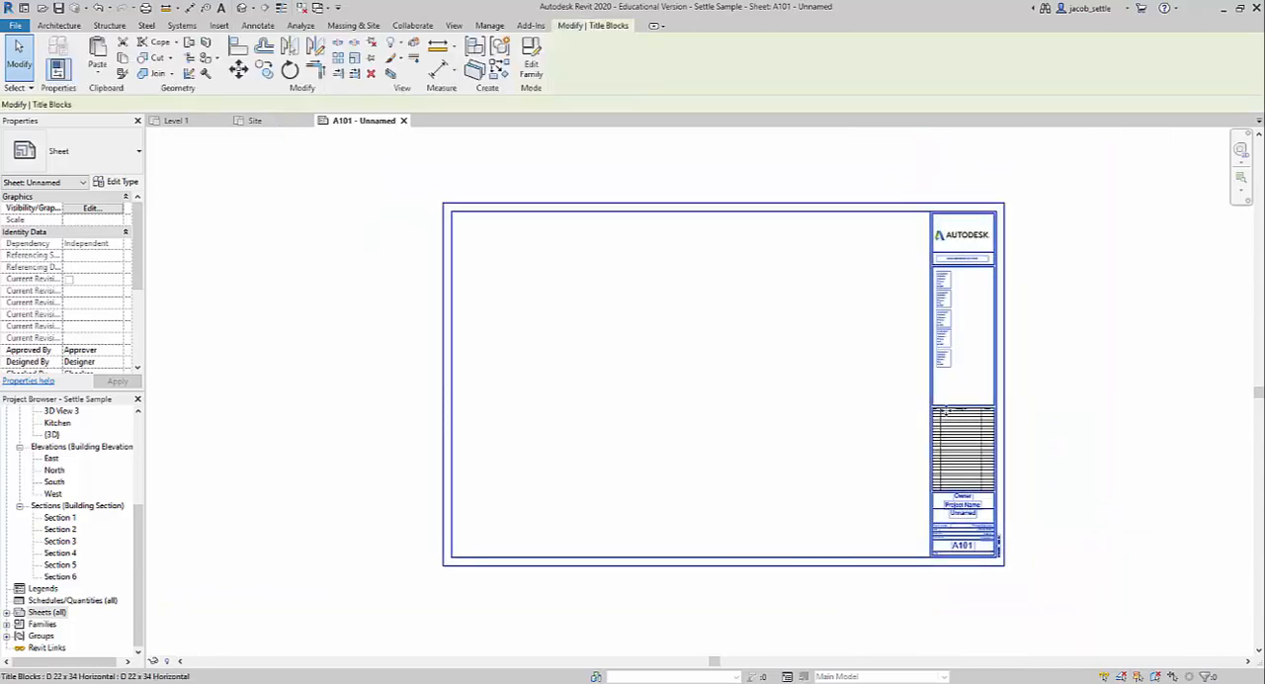
click(532, 63)
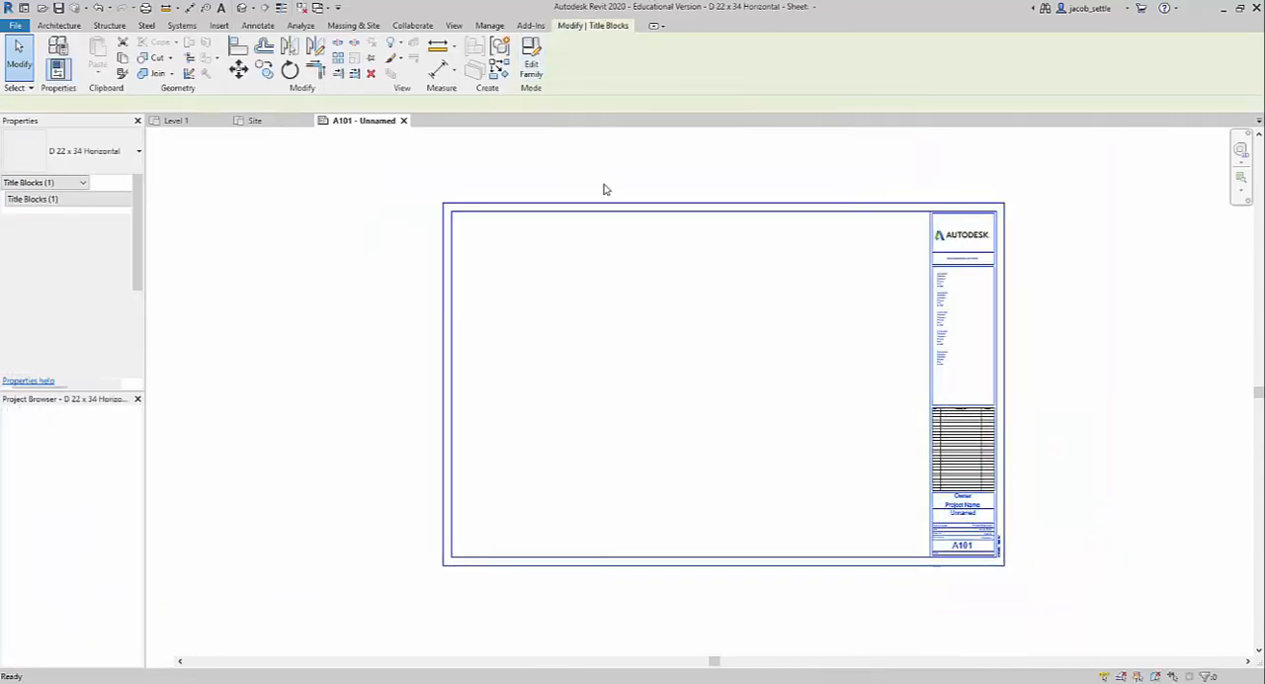
Look over the title block family's logo, consultant and project areas, and load the family back into the project.
scroll(1038, 201, up, 2)
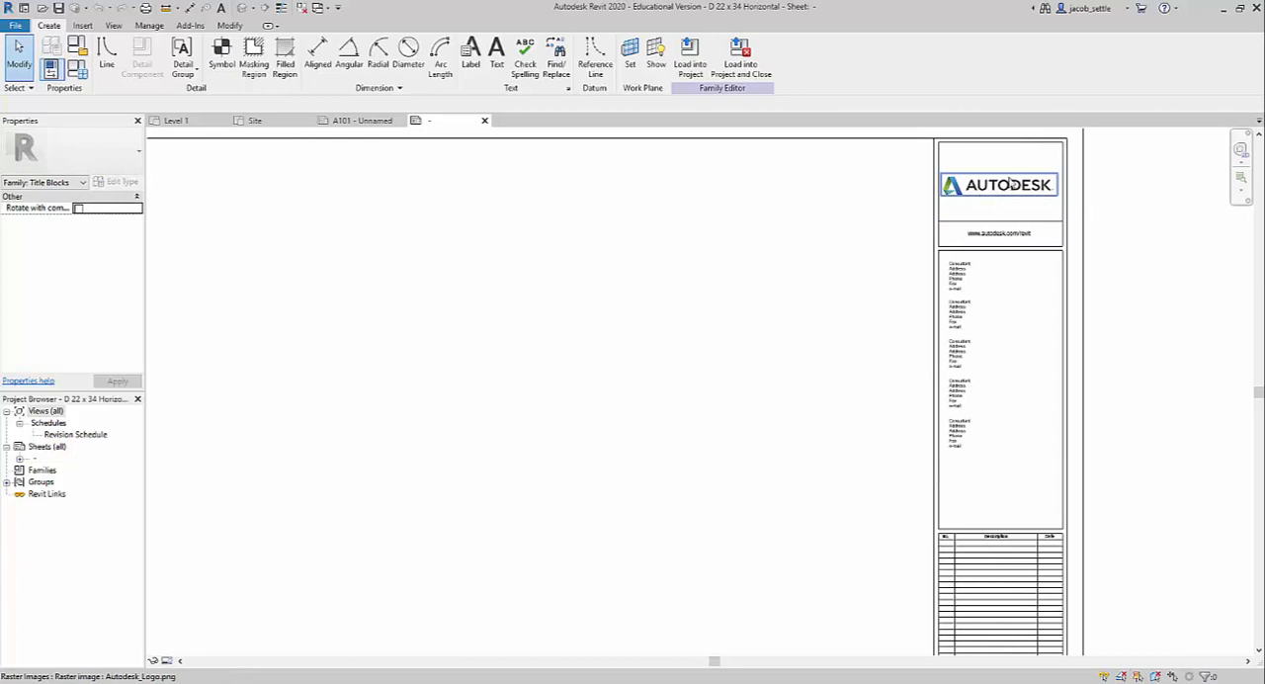
scroll(1010, 183, down, 3)
scroll(997, 600, up, 2)
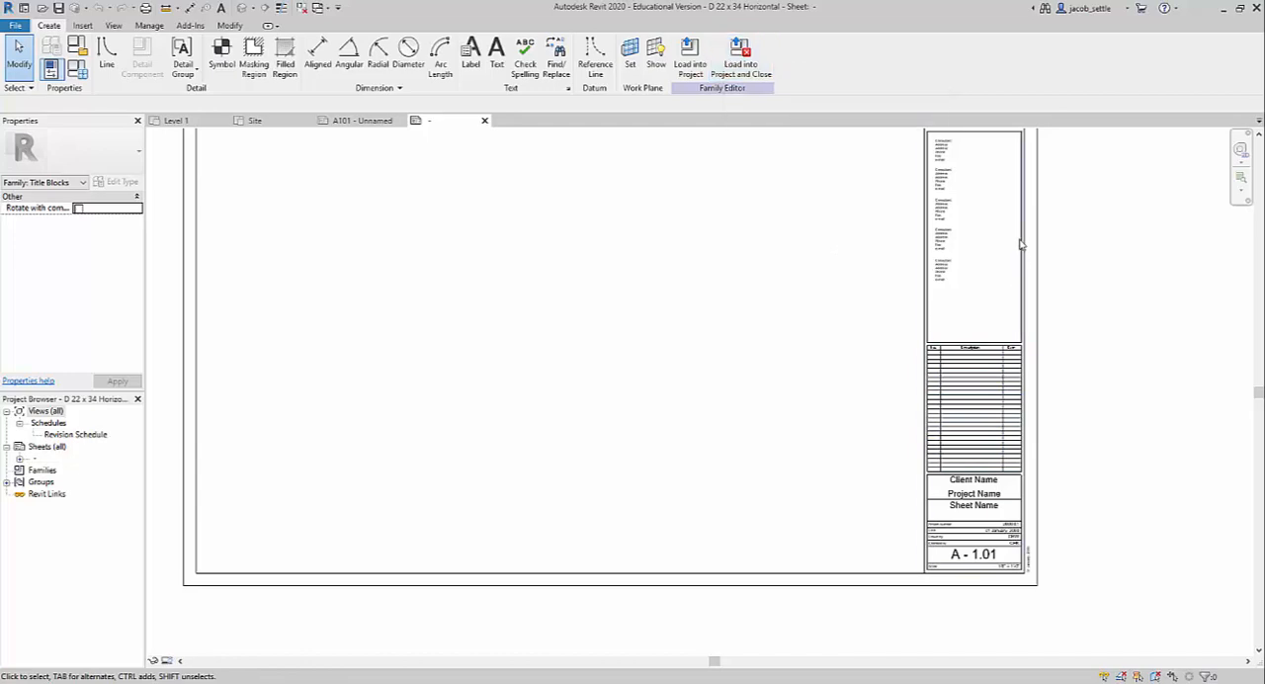
middle_drag(1022, 244, 996, 432)
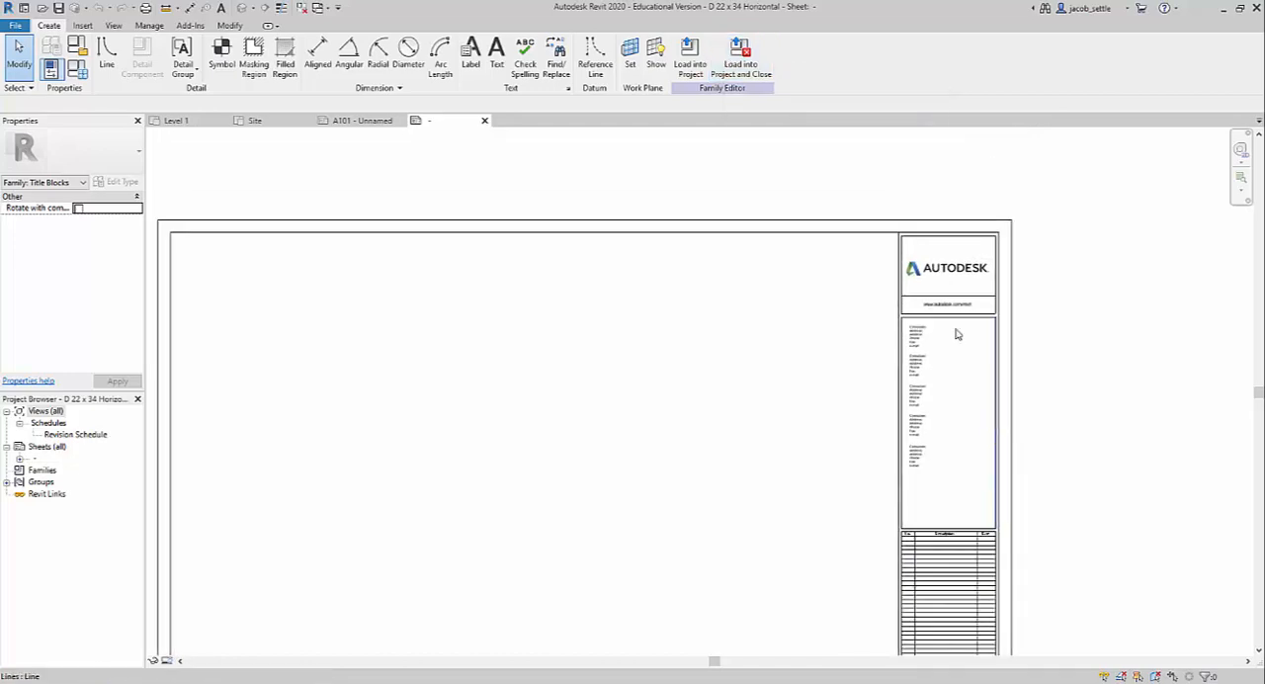
click(696, 57)
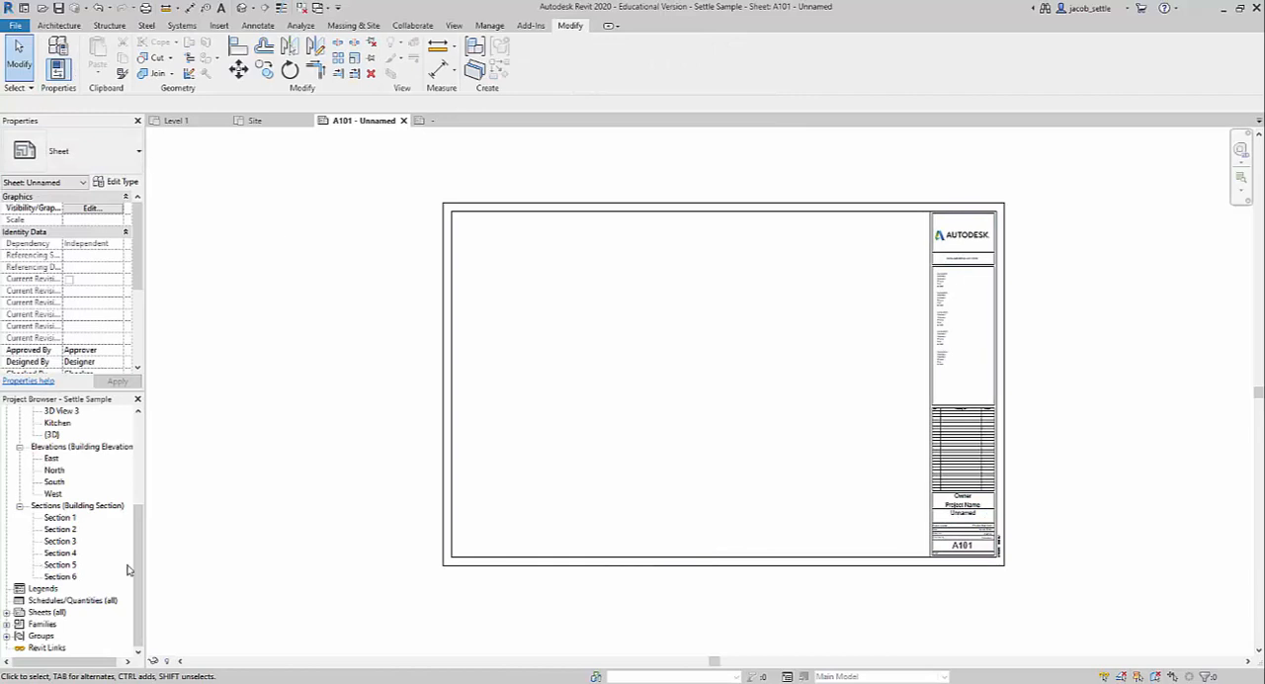
Open the Site floor plan and show its crop region.
drag(138, 570, 143, 469)
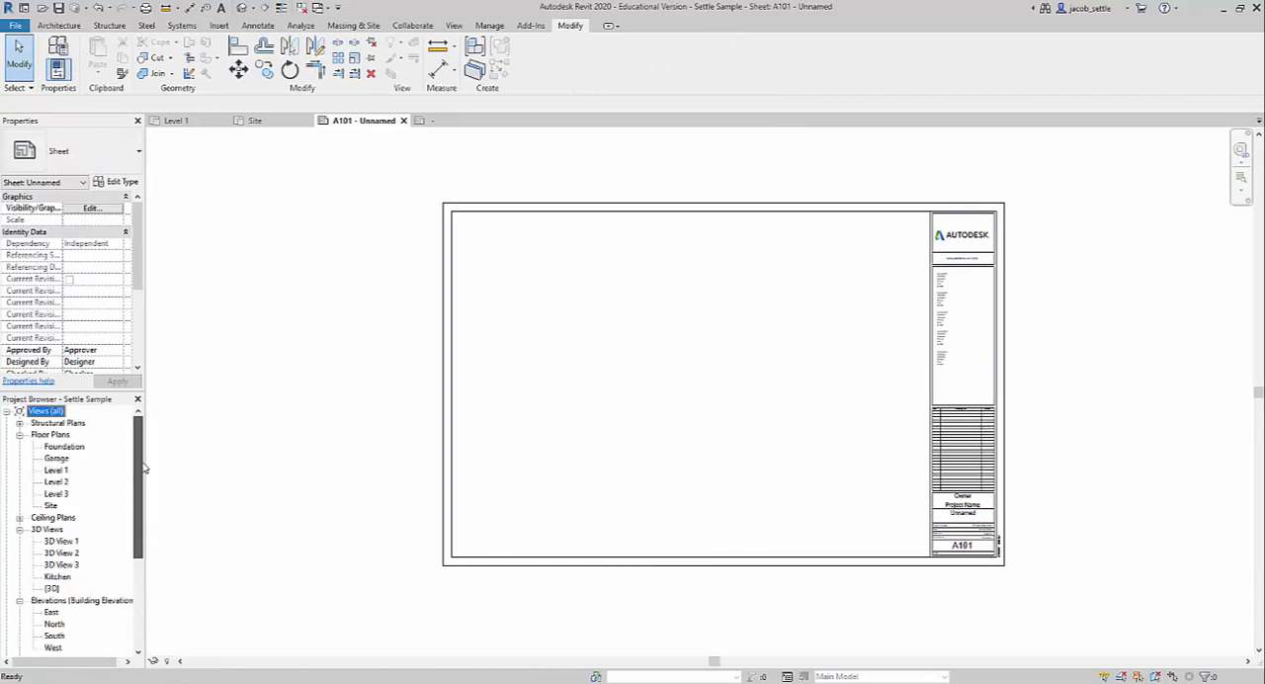
double_click(50, 505)
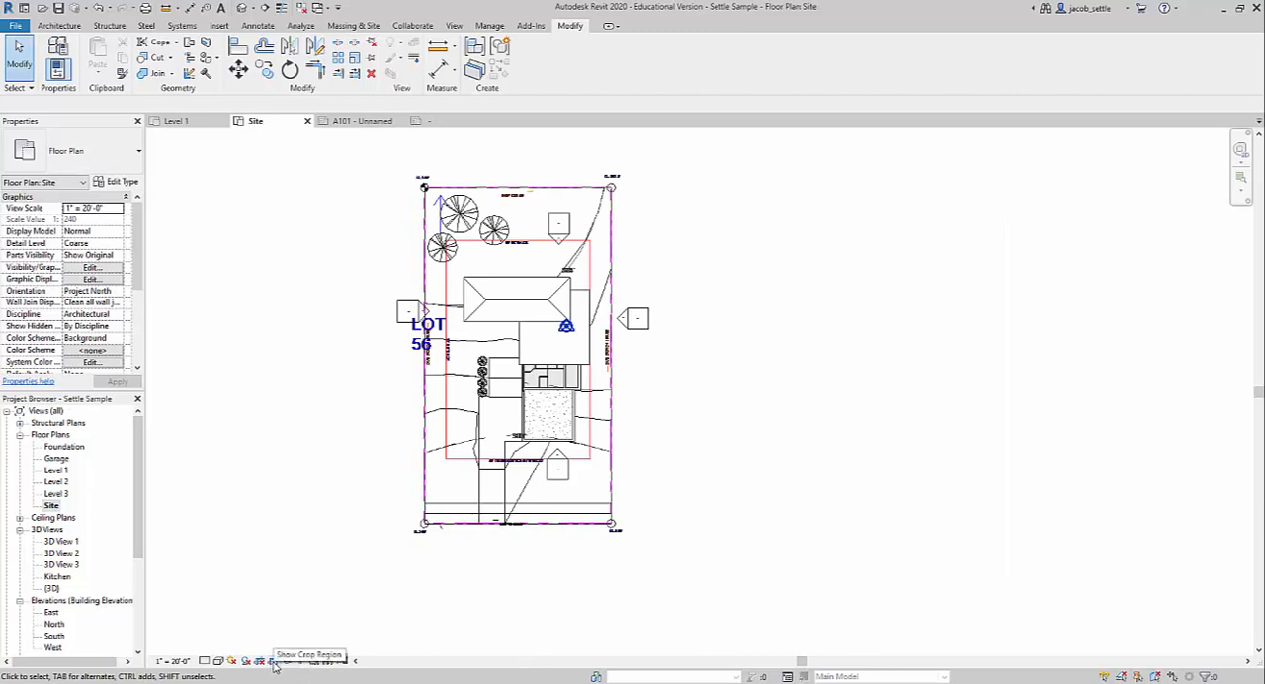
click(273, 662)
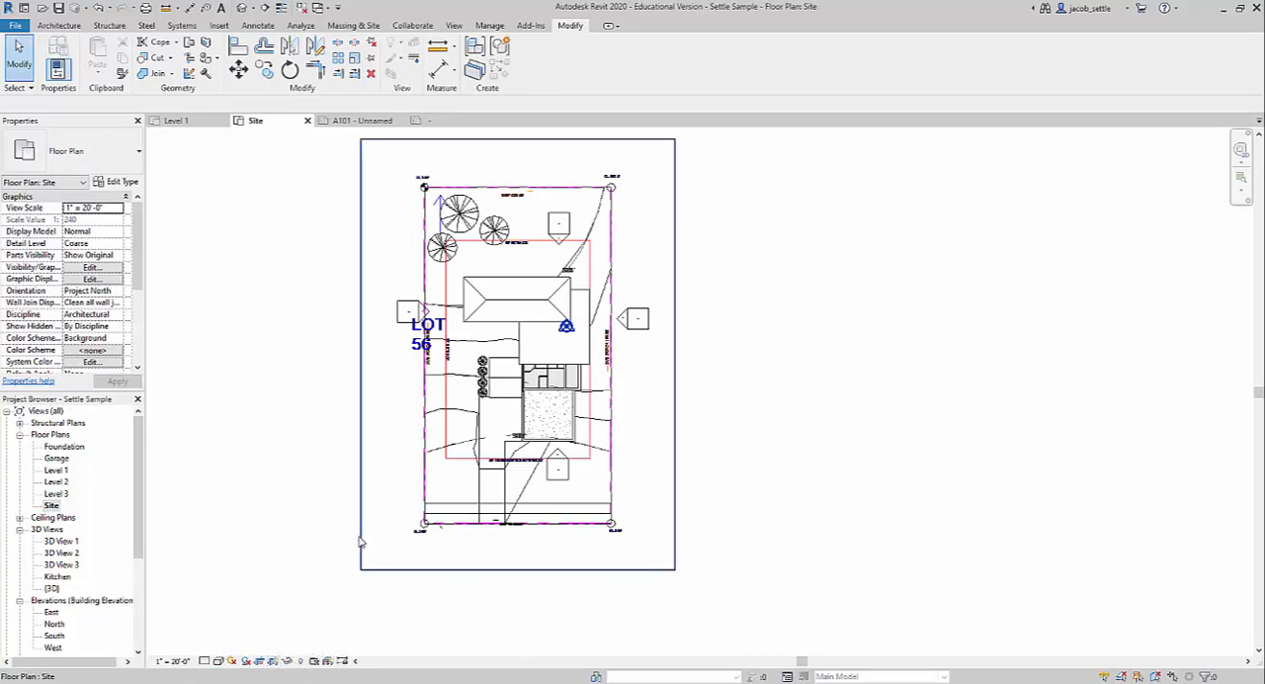
Pull all four sides of the Site plan's crop region in closer around the property boundary.
click(360, 501)
drag(362, 360, 389, 355)
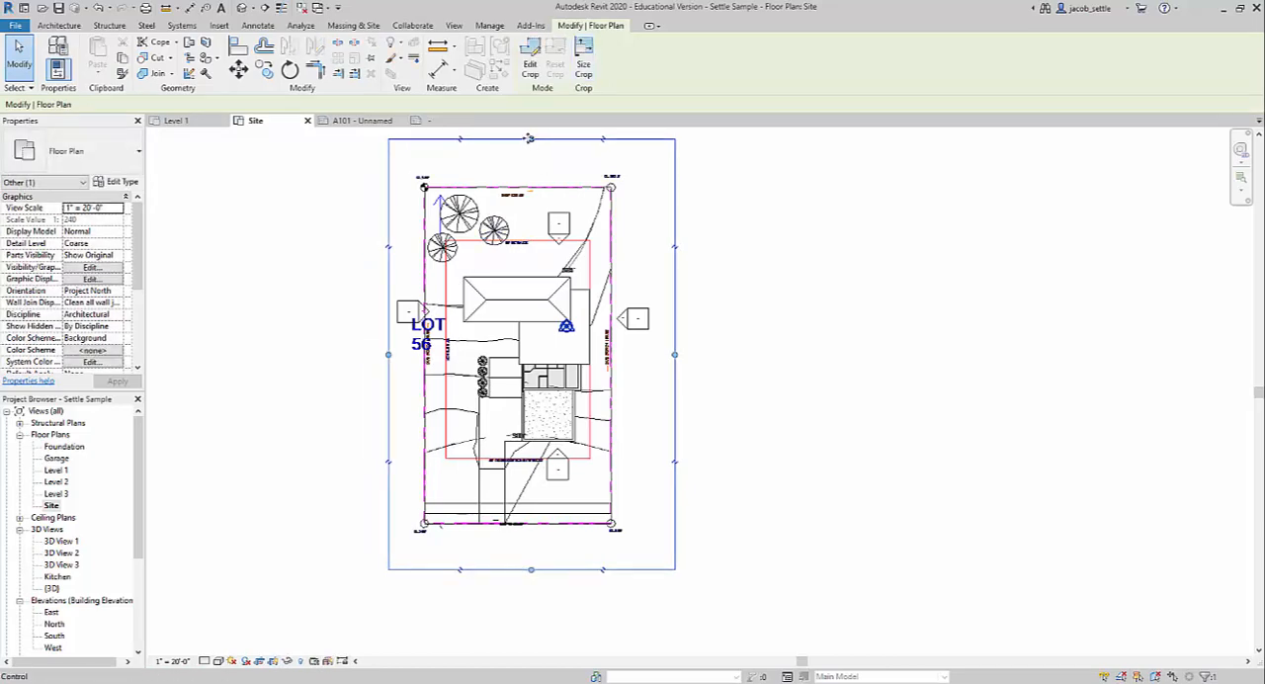
drag(530, 139, 530, 164)
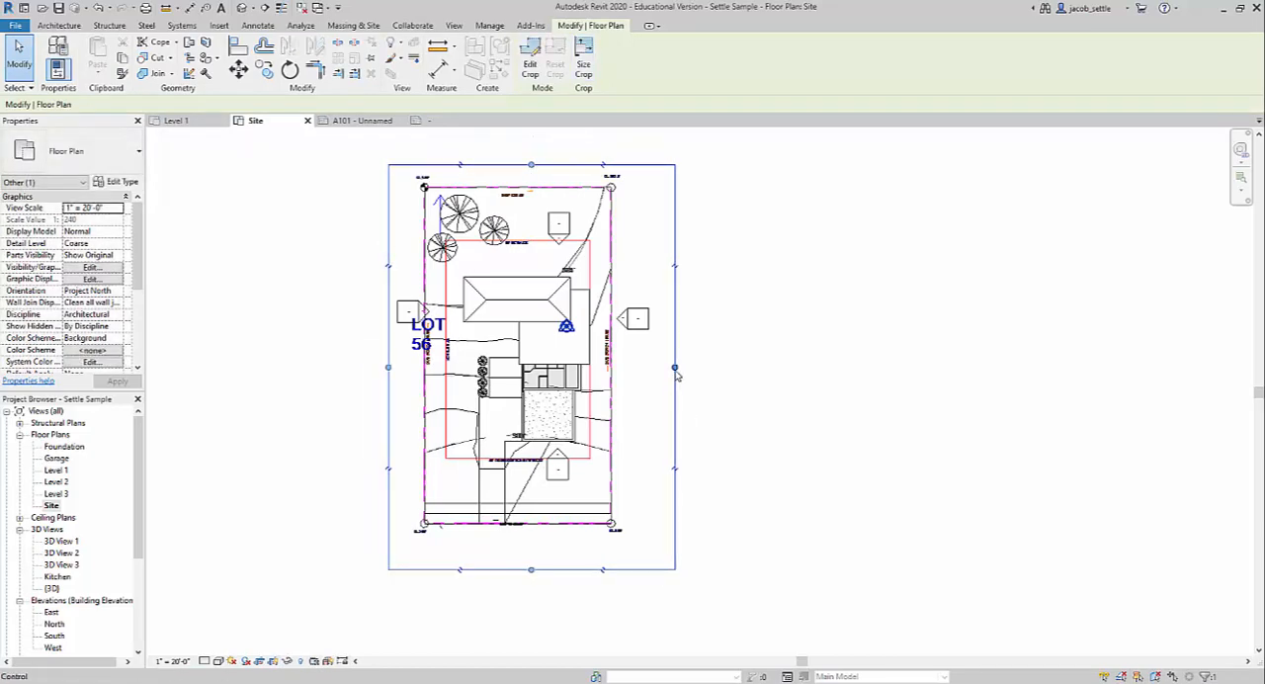
mouse_move(675, 367)
mouse_down()
mouse_move(638, 368)
mouse_move(650, 367)
mouse_up()
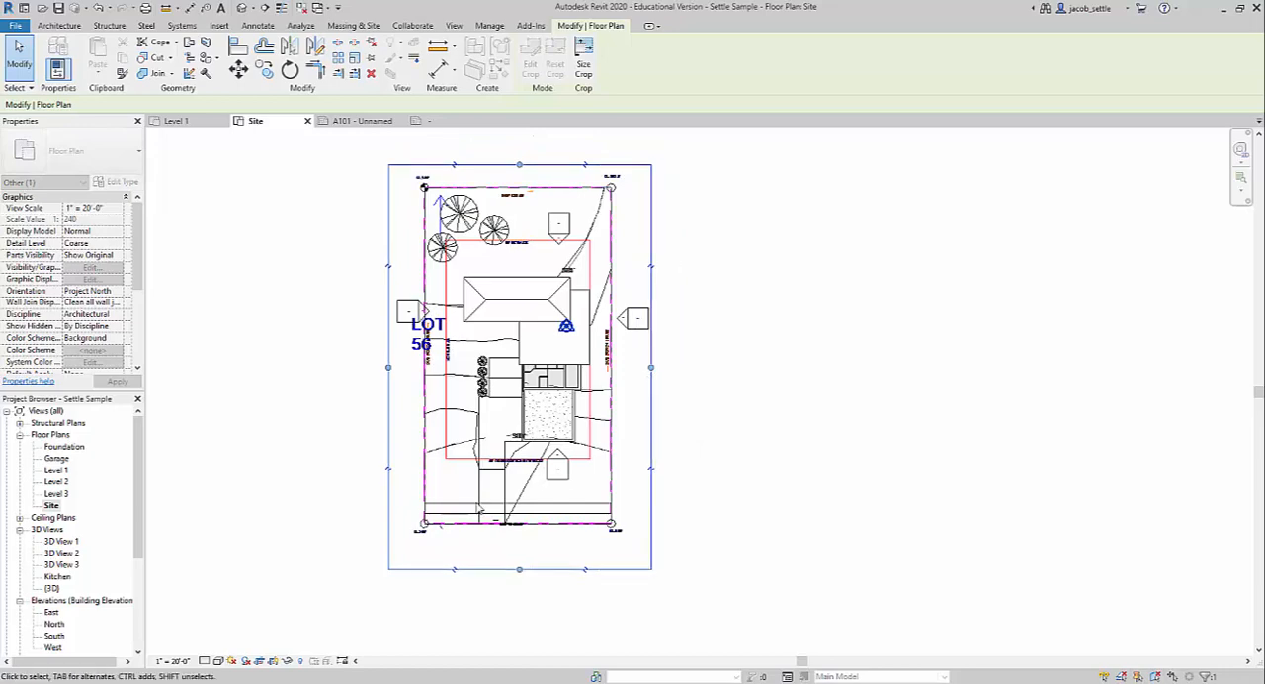
drag(519, 566, 519, 540)
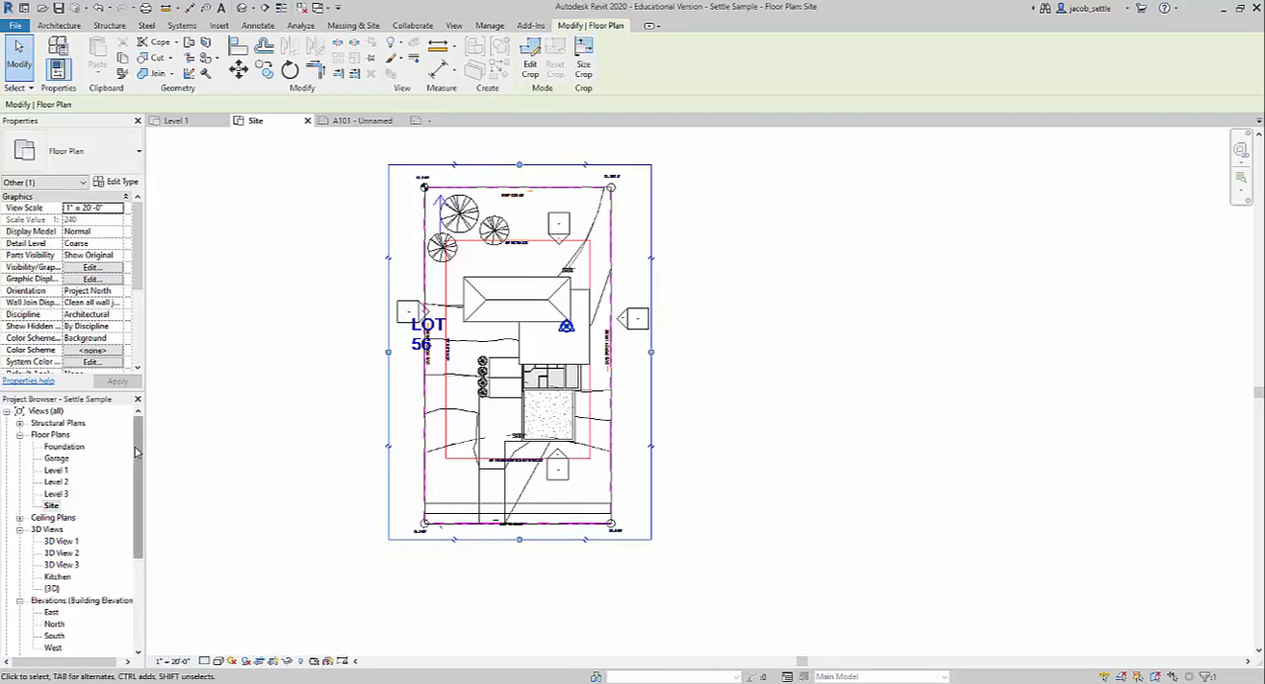
Deselect the Site plan's crop region and hide its outline.
drag(136, 453, 147, 554)
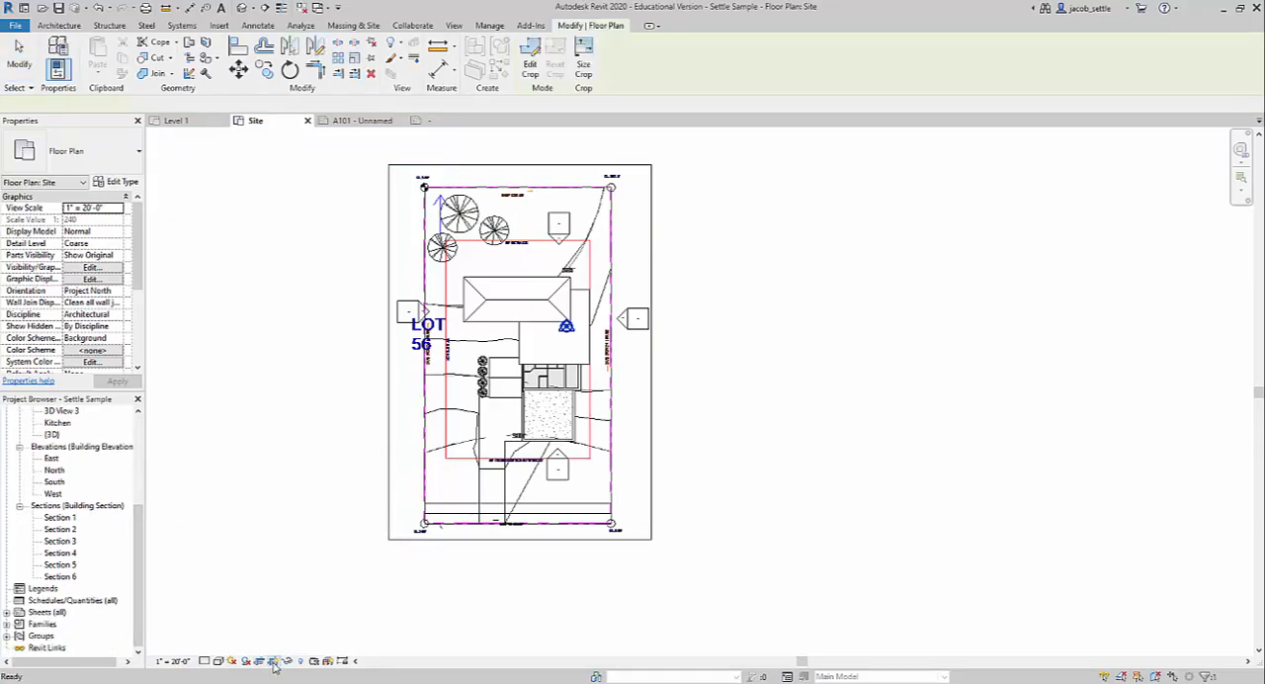
click(284, 517)
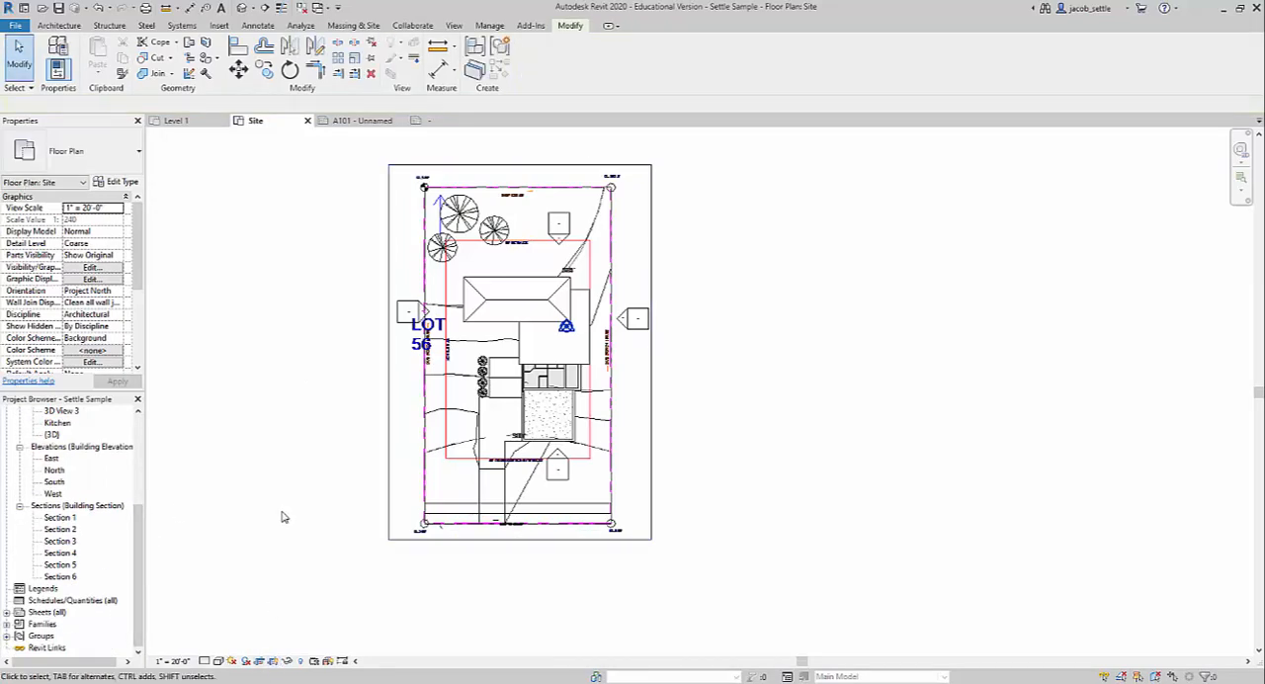
click(275, 660)
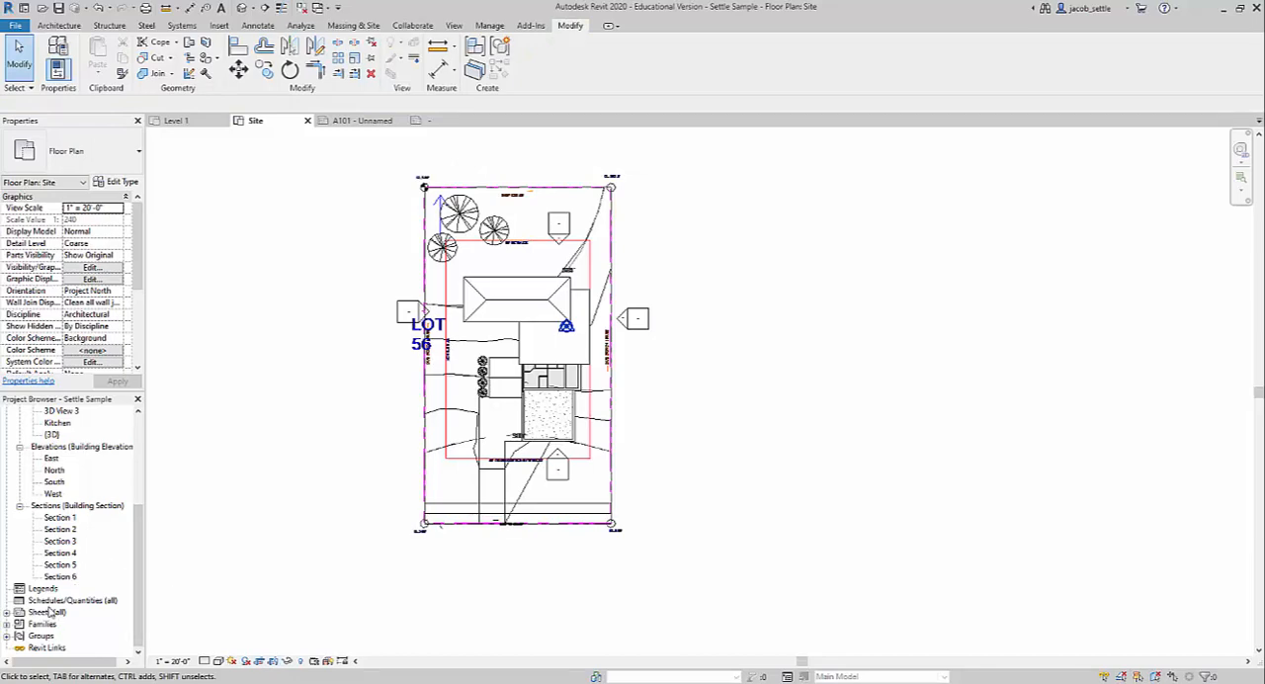
Open sheet A101 and place the Site floor plan in the middle of its drawing area.
click(6, 612)
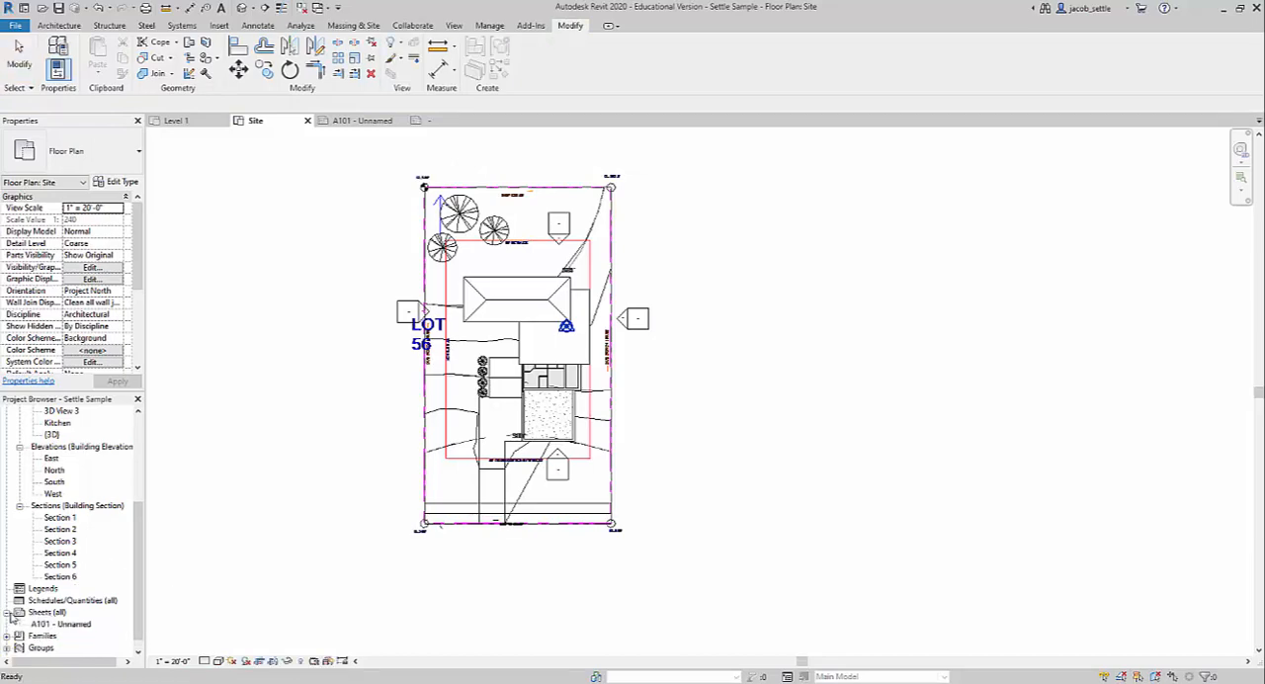
double_click(76, 625)
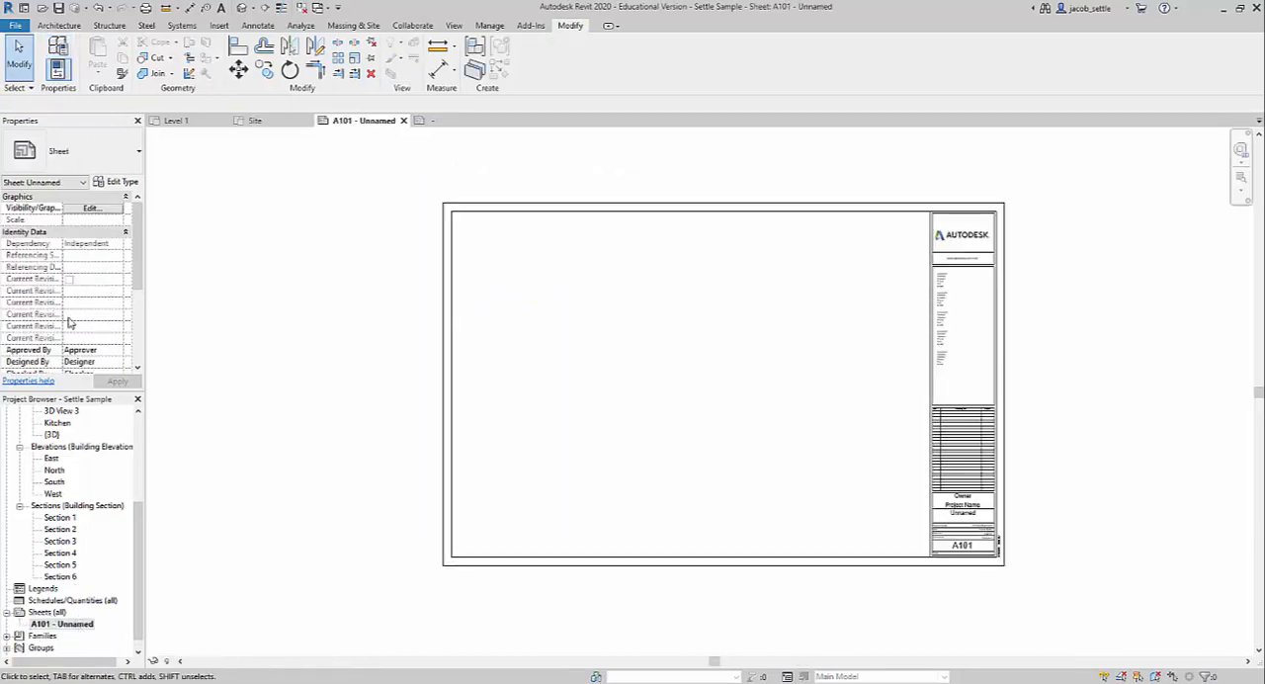
scroll(132, 512, up, 5)
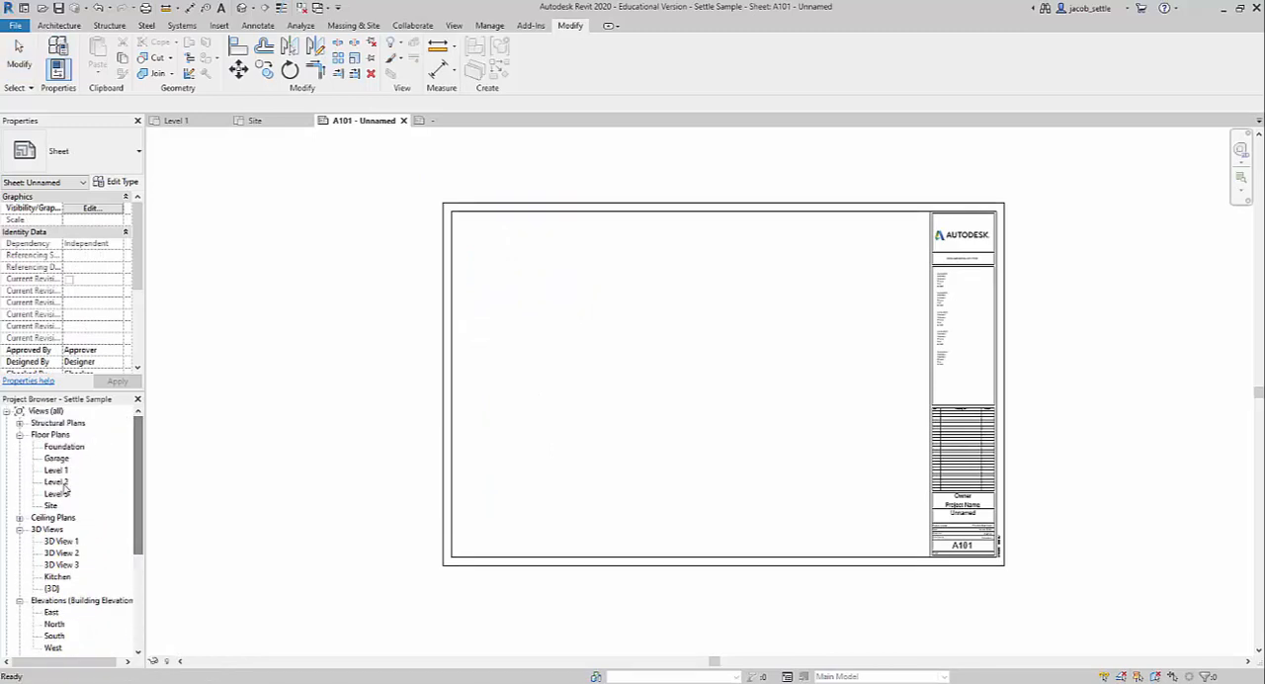
drag(56, 508, 252, 464)
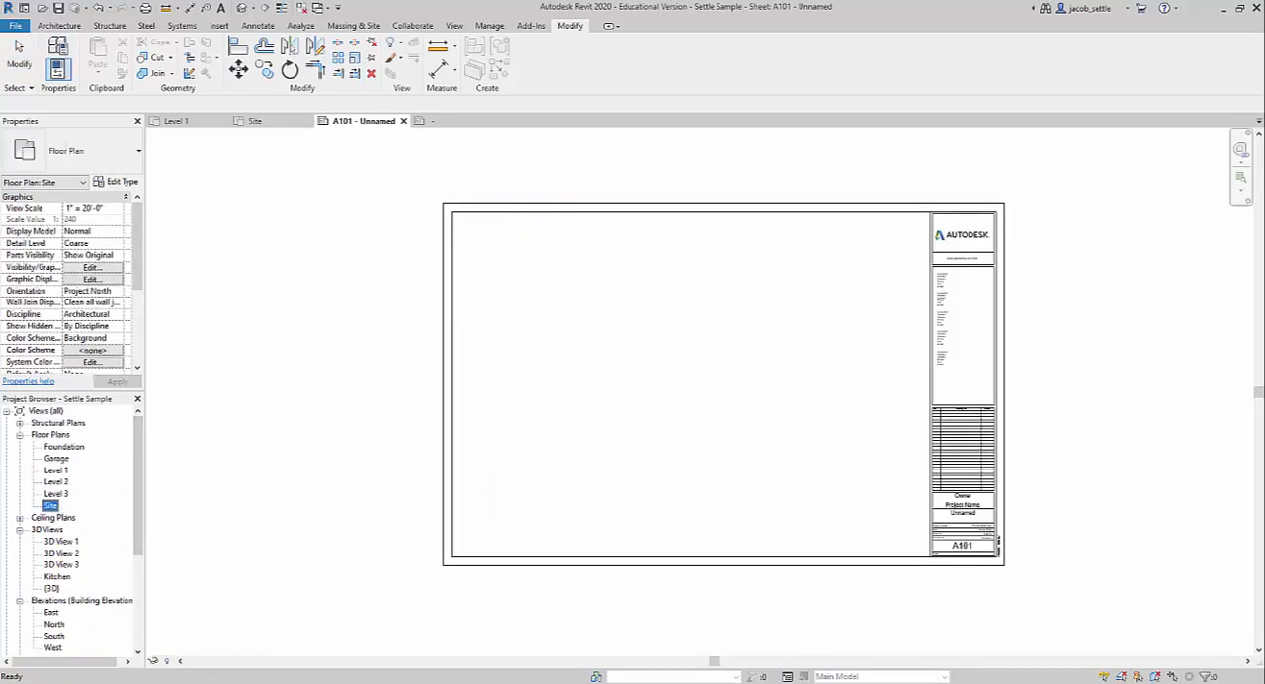
click(660, 389)
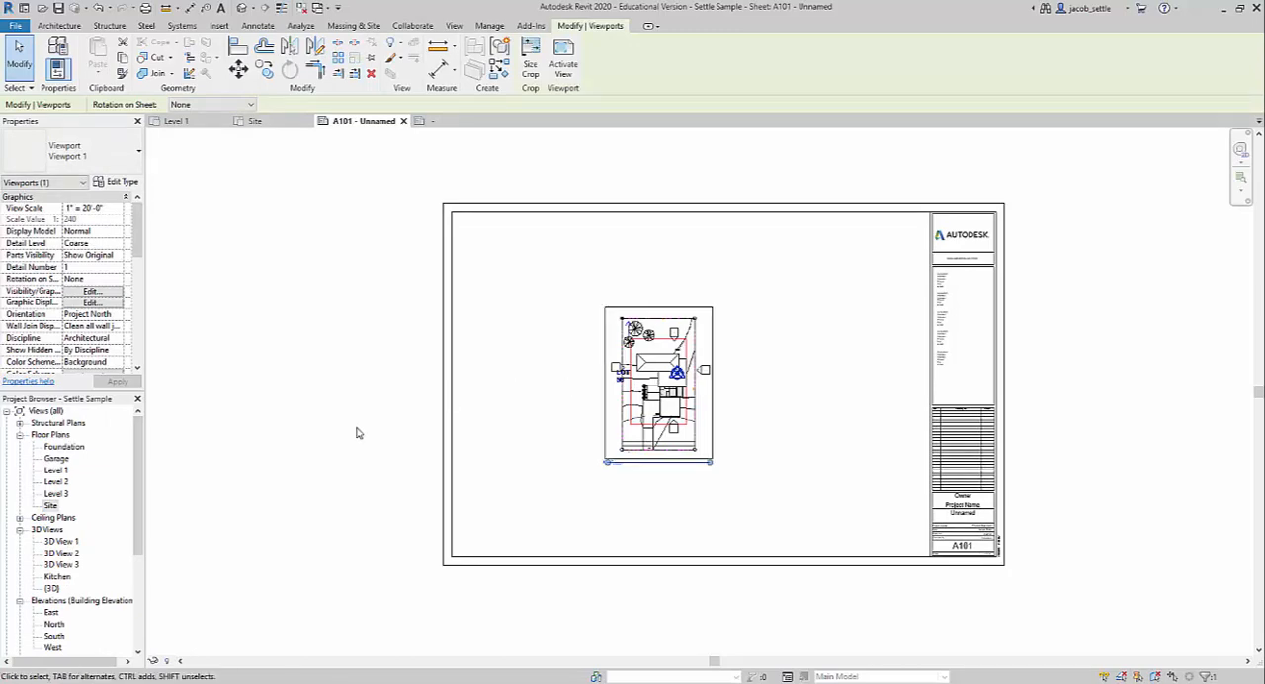
Set the Site viewport's view scale to 1" = 10'-0" and move the viewport inside the sheet border.
click(87, 207)
click(117, 207)
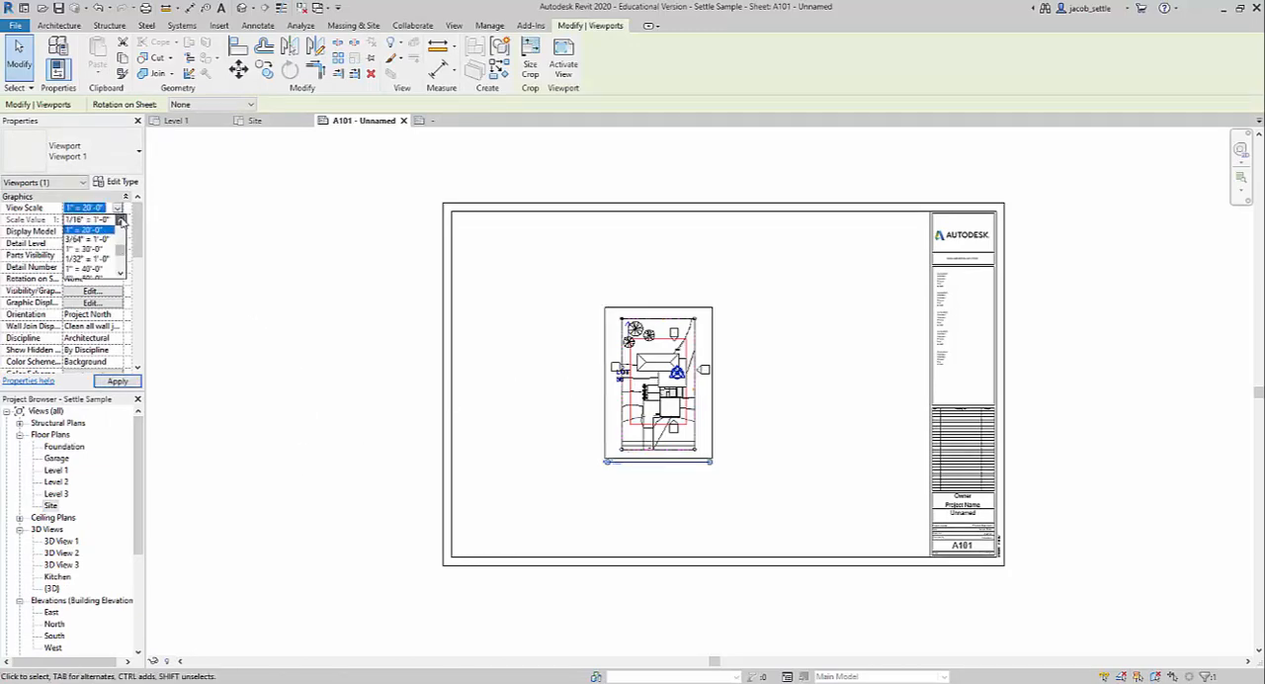
scroll(103, 233, up, 3)
click(94, 229)
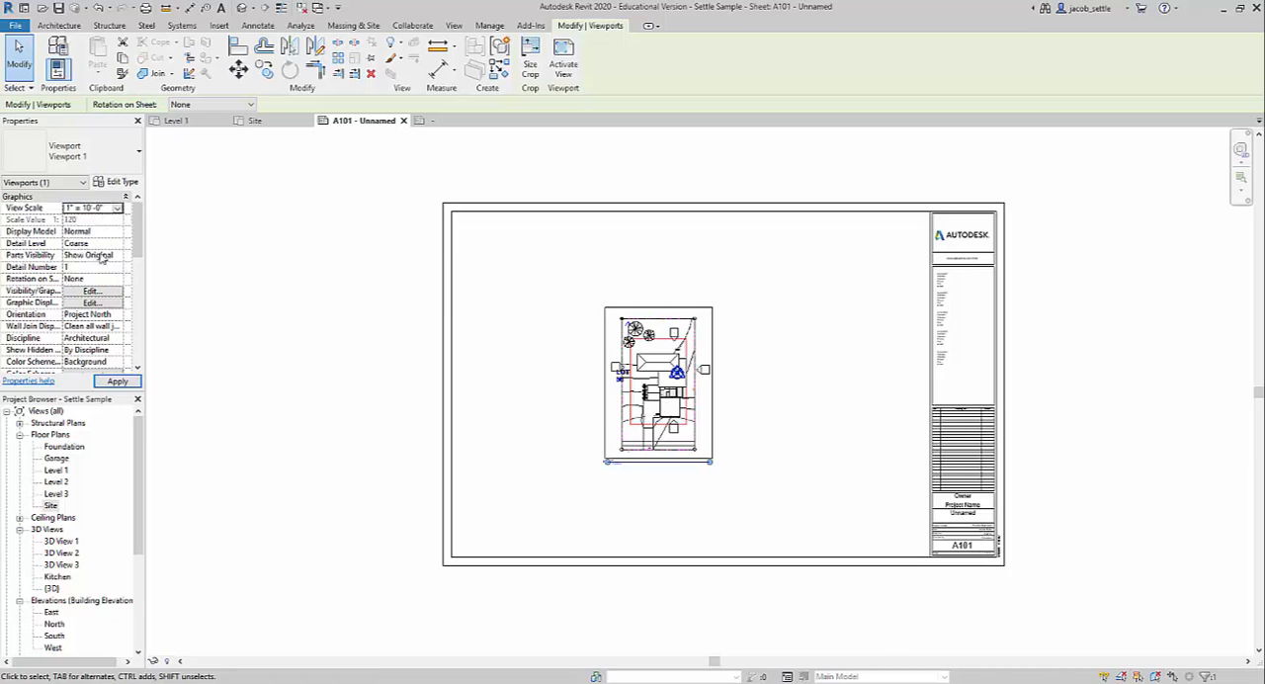
click(118, 383)
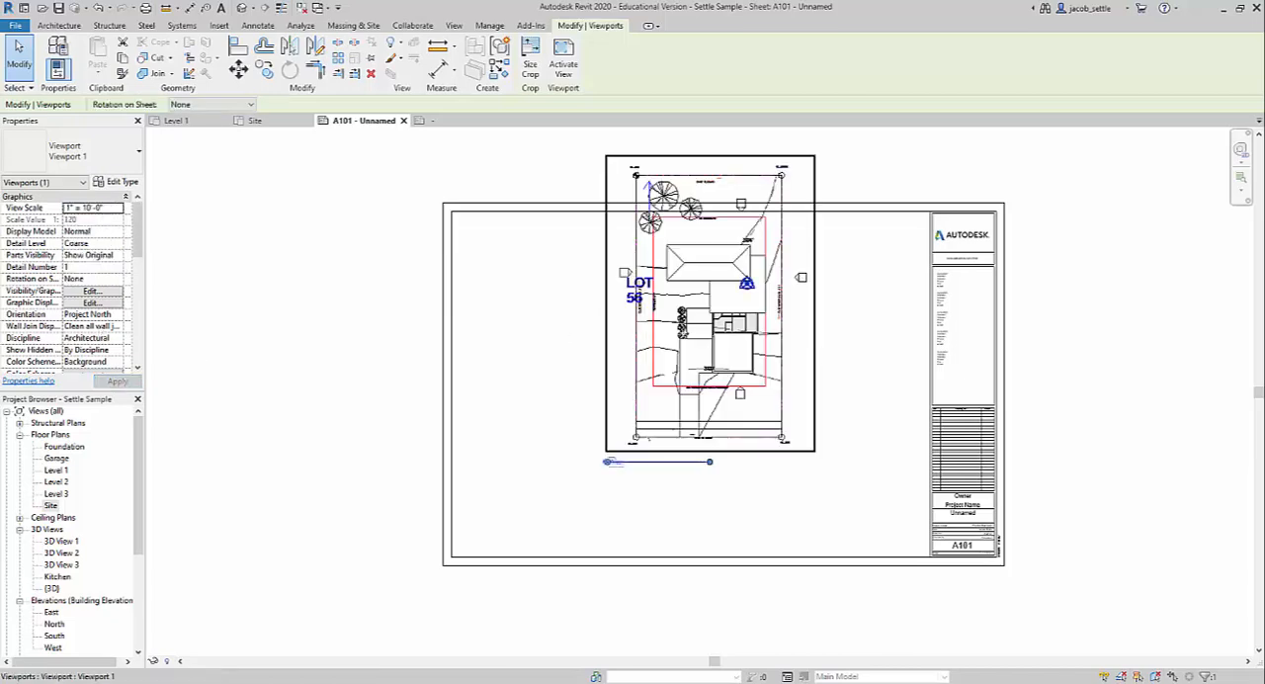
drag(686, 318, 673, 393)
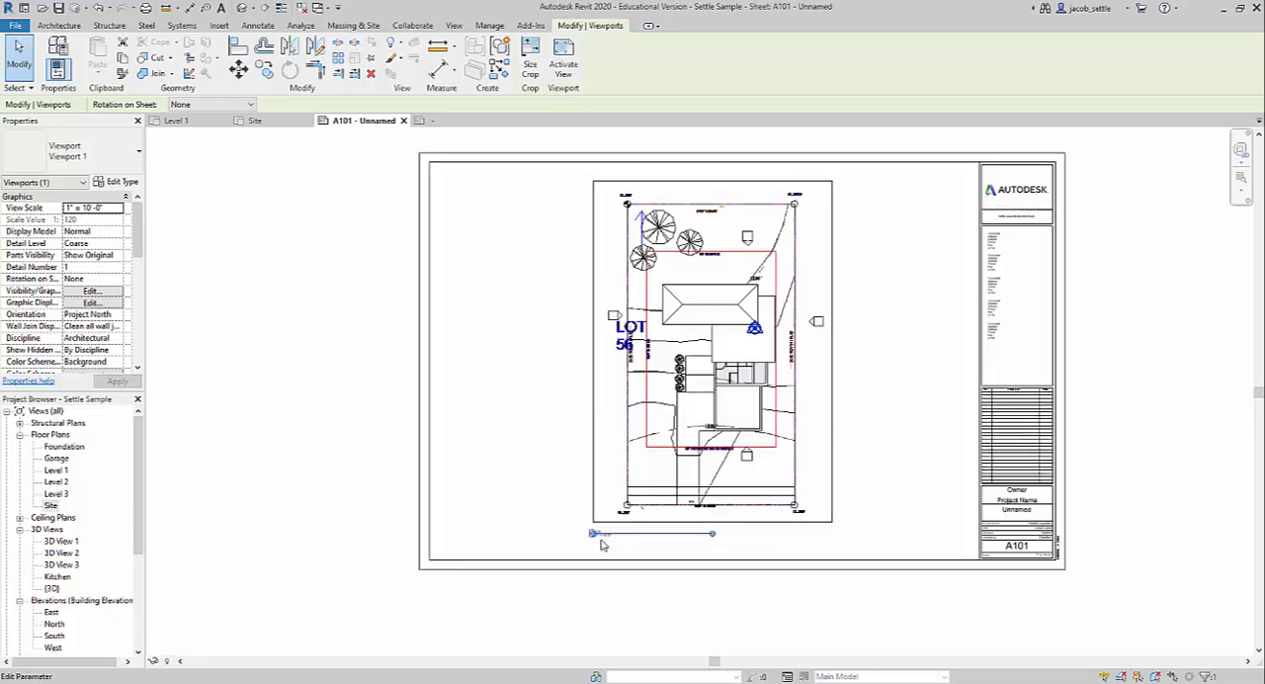
Examine the Site viewport's number, title and scale label, and the elevation marker and LOT 56 text on the placed plan.
scroll(593, 535, up, 7)
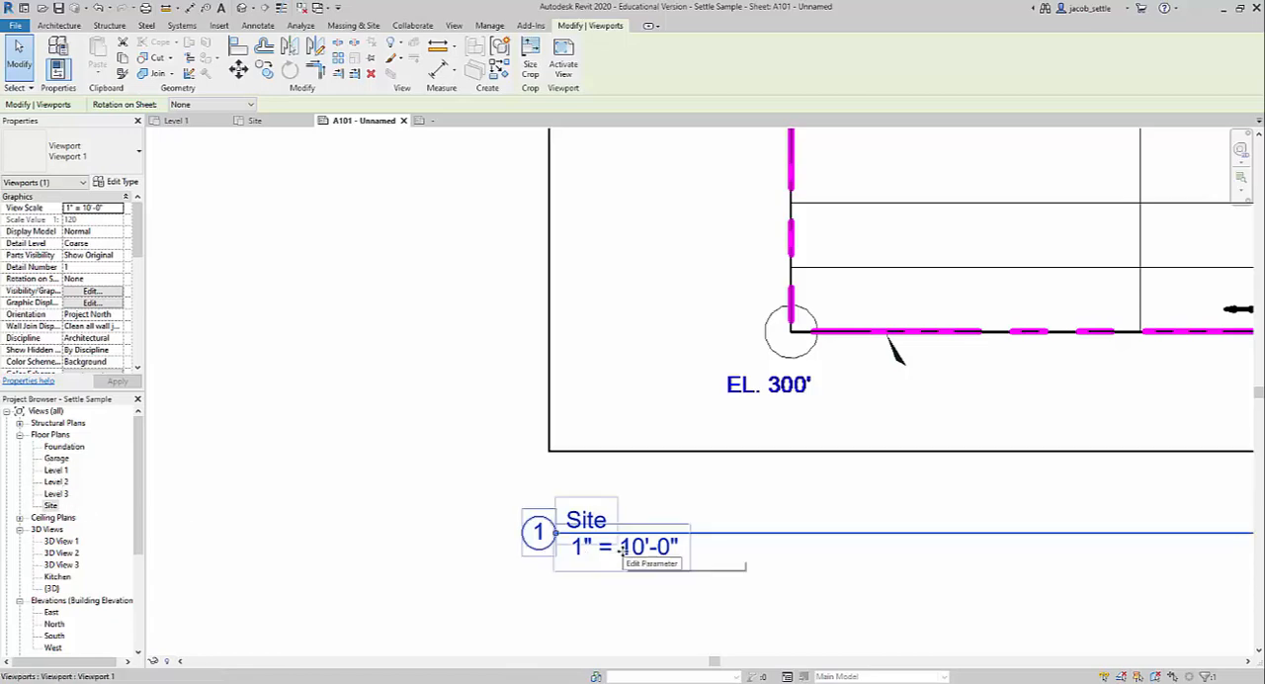
scroll(587, 537, down, 1)
scroll(589, 536, down, 7)
scroll(592, 539, up, 6)
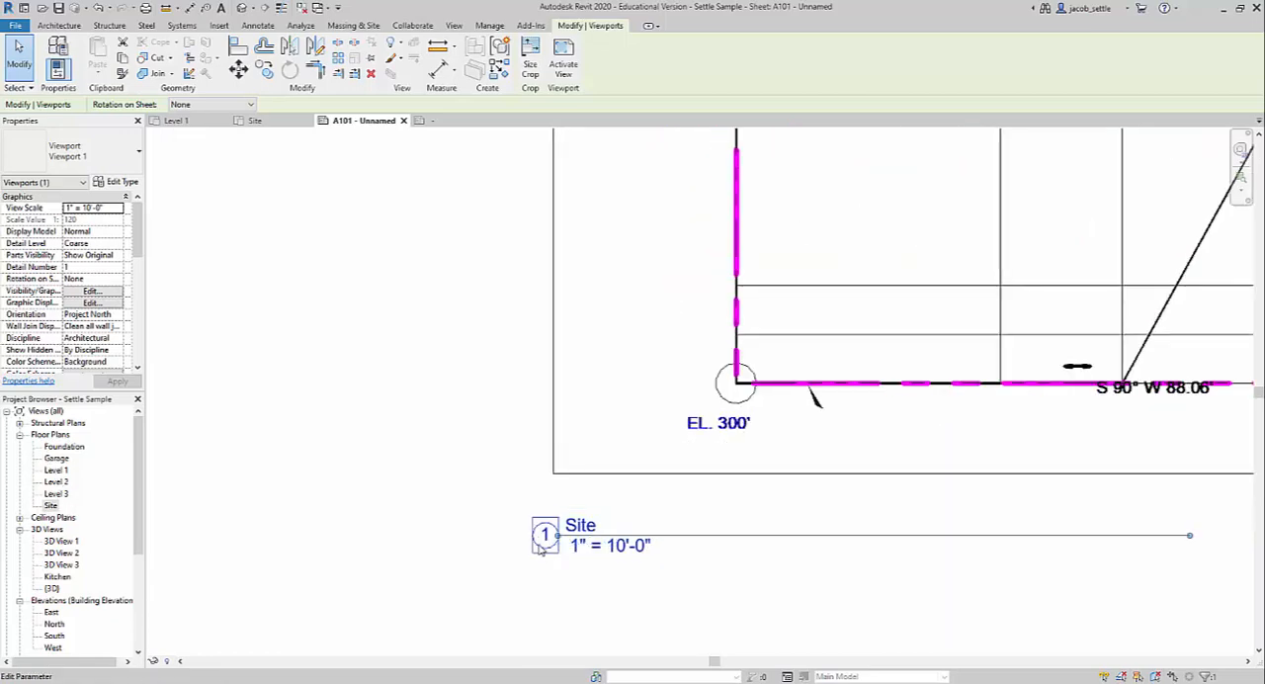
scroll(550, 551, down, 6)
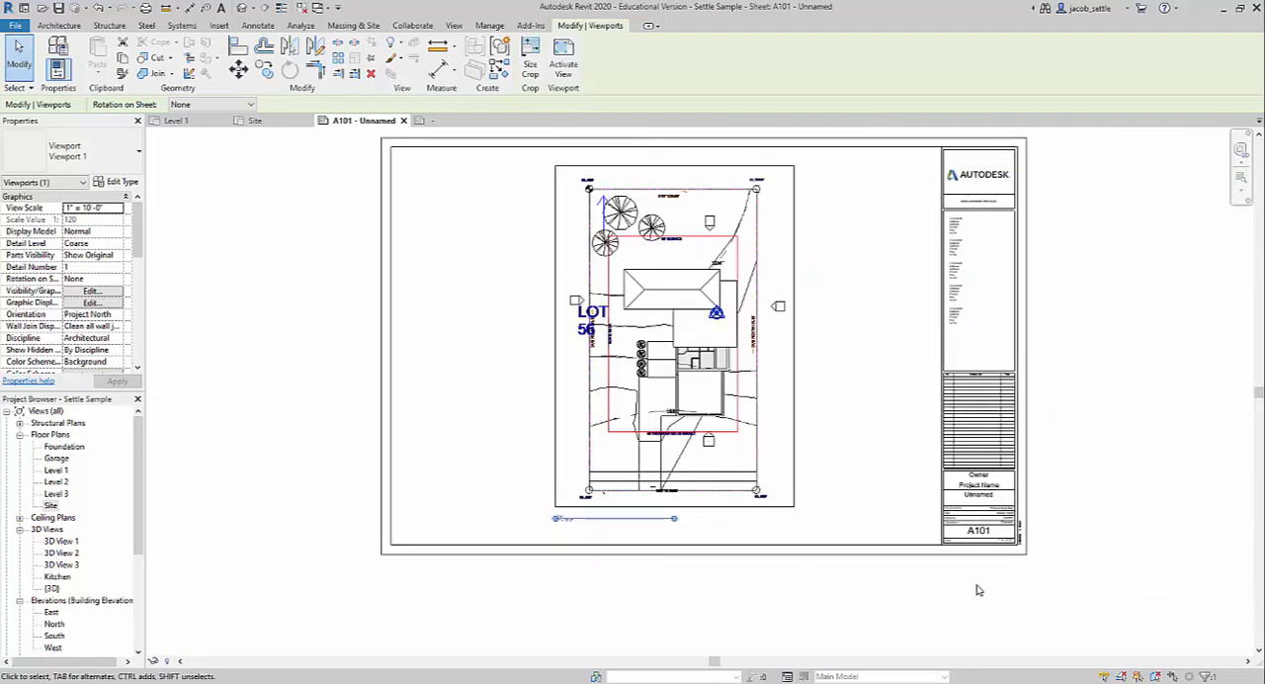
scroll(976, 524, up, 2)
scroll(977, 523, up, 2)
scroll(975, 519, down, 5)
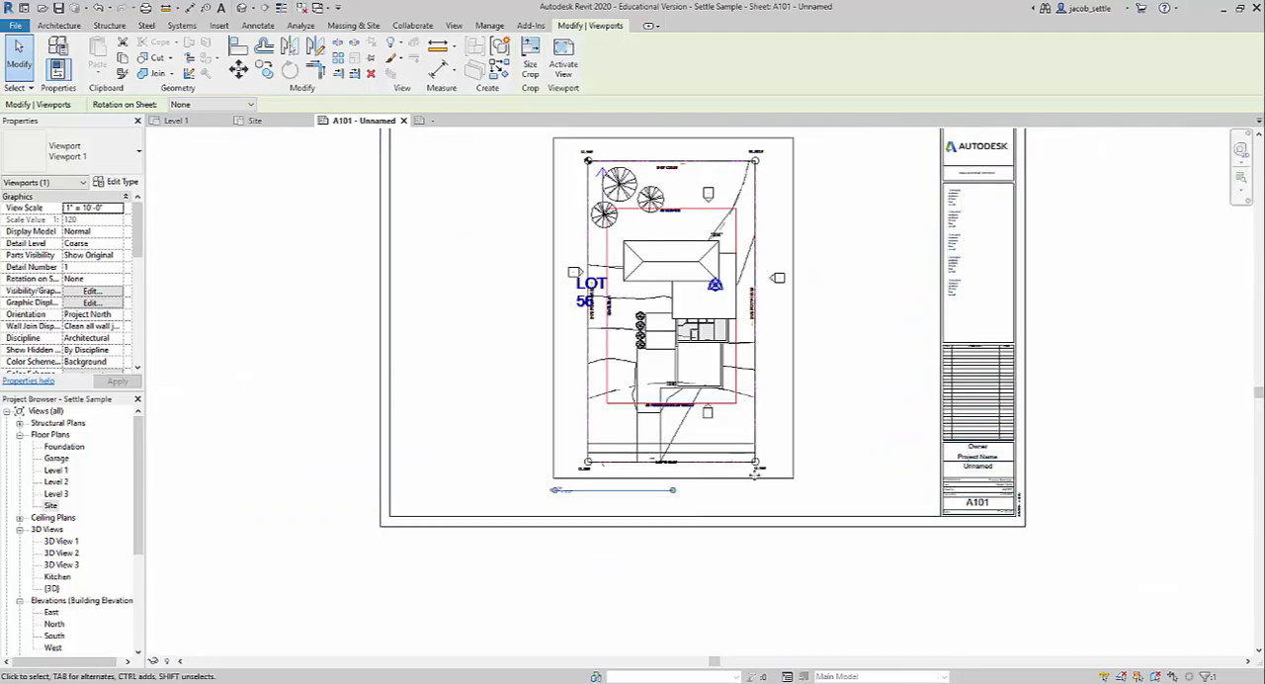
scroll(580, 272, up, 5)
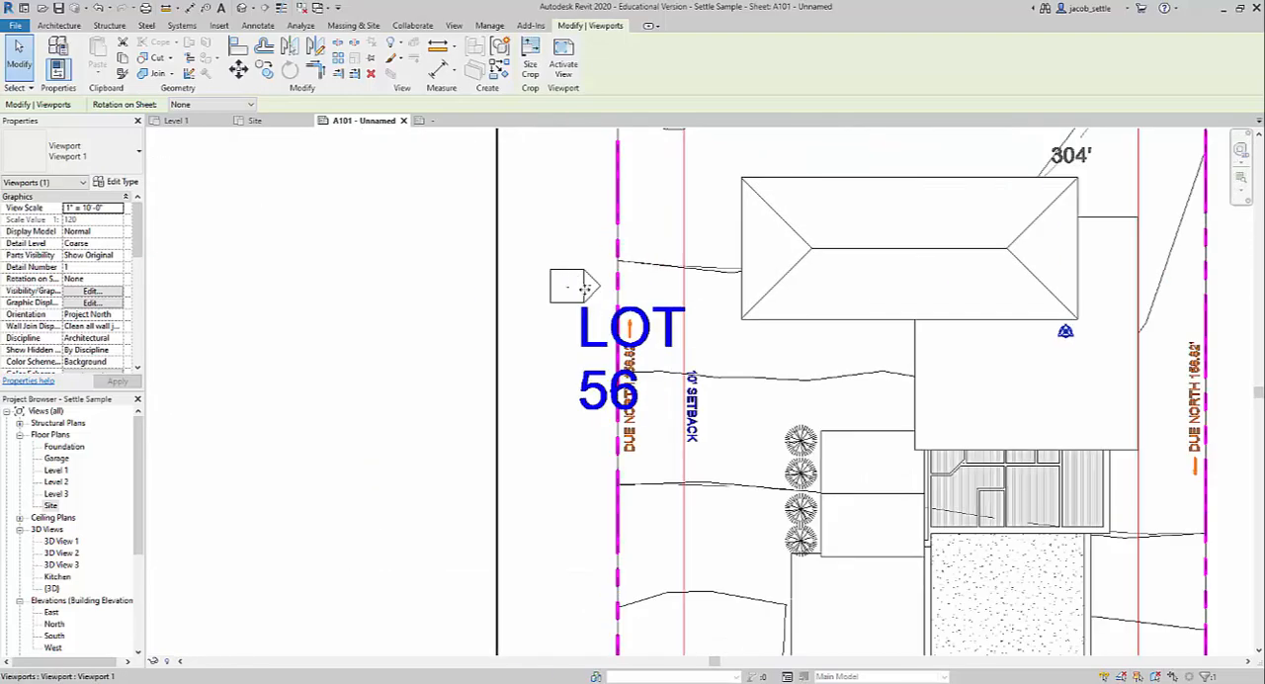
scroll(573, 287, down, 3)
scroll(566, 293, down, 2)
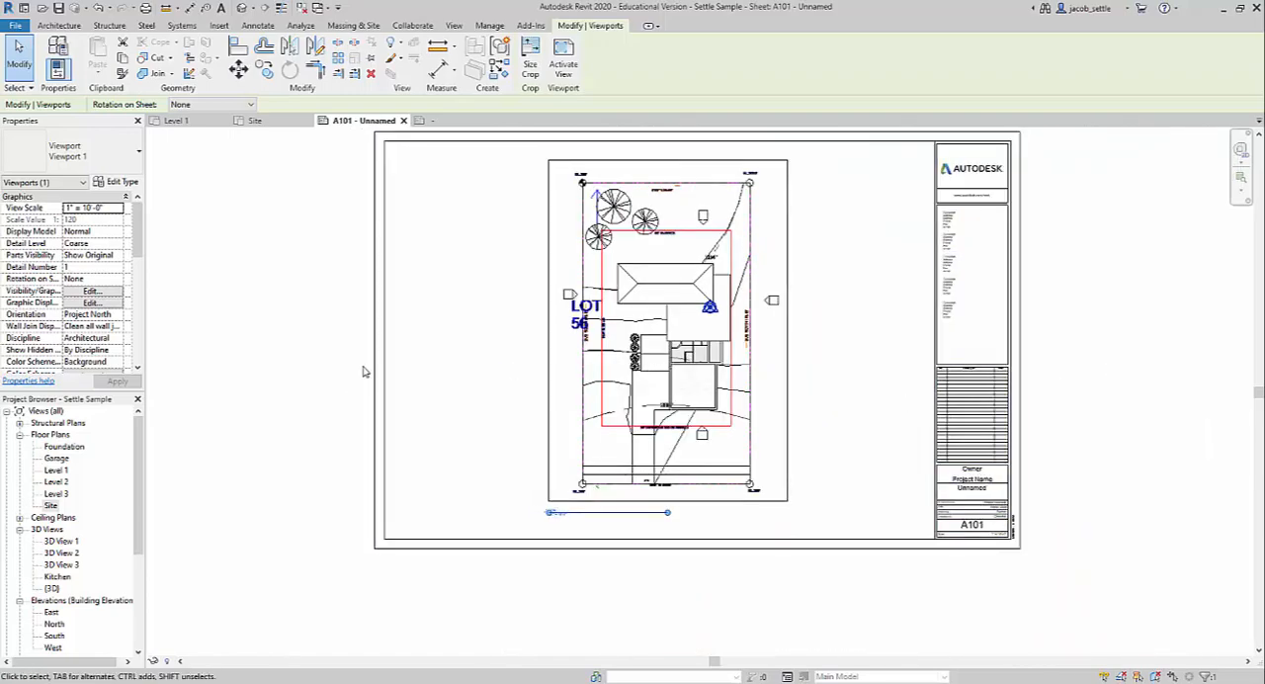
middle_drag(847, 295, 784, 315)
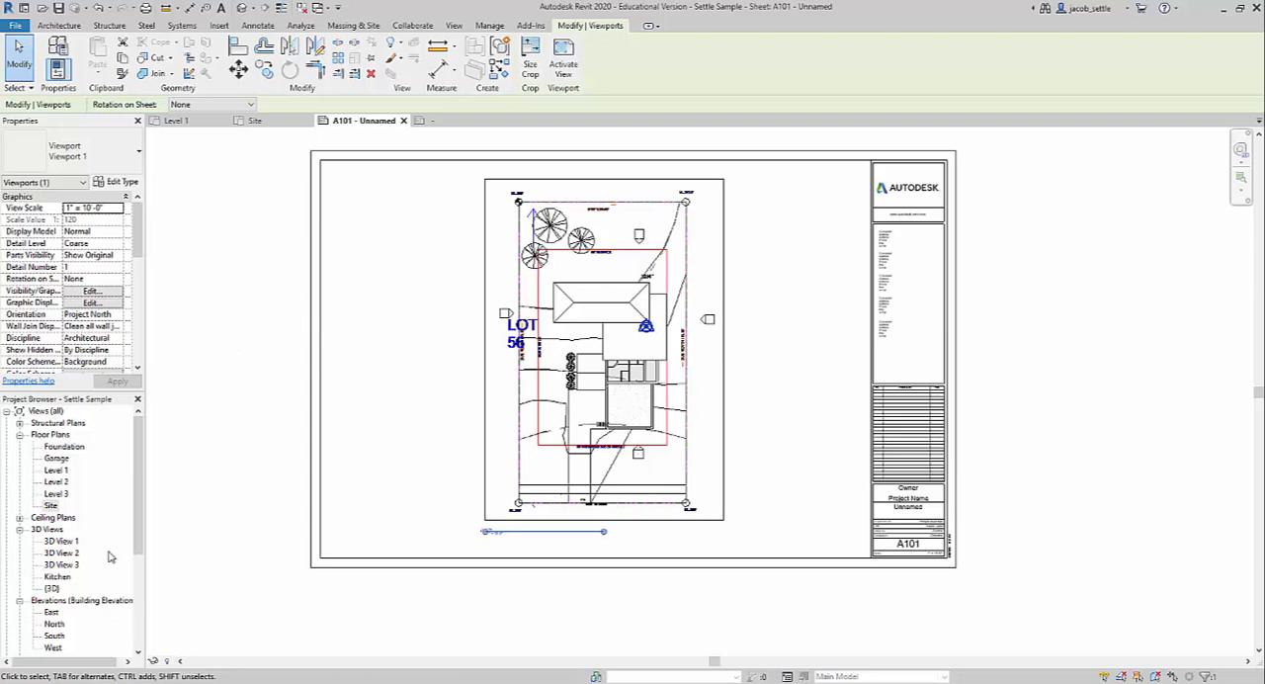
drag(137, 507, 140, 631)
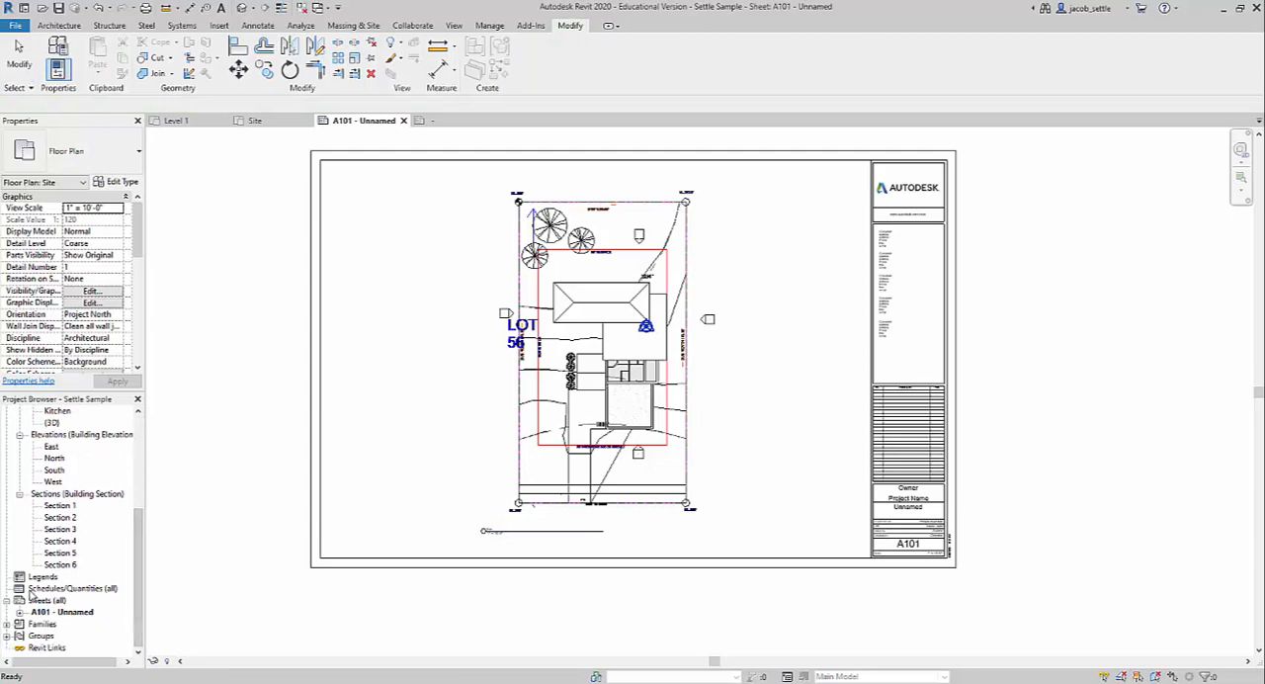
right_click(47, 603)
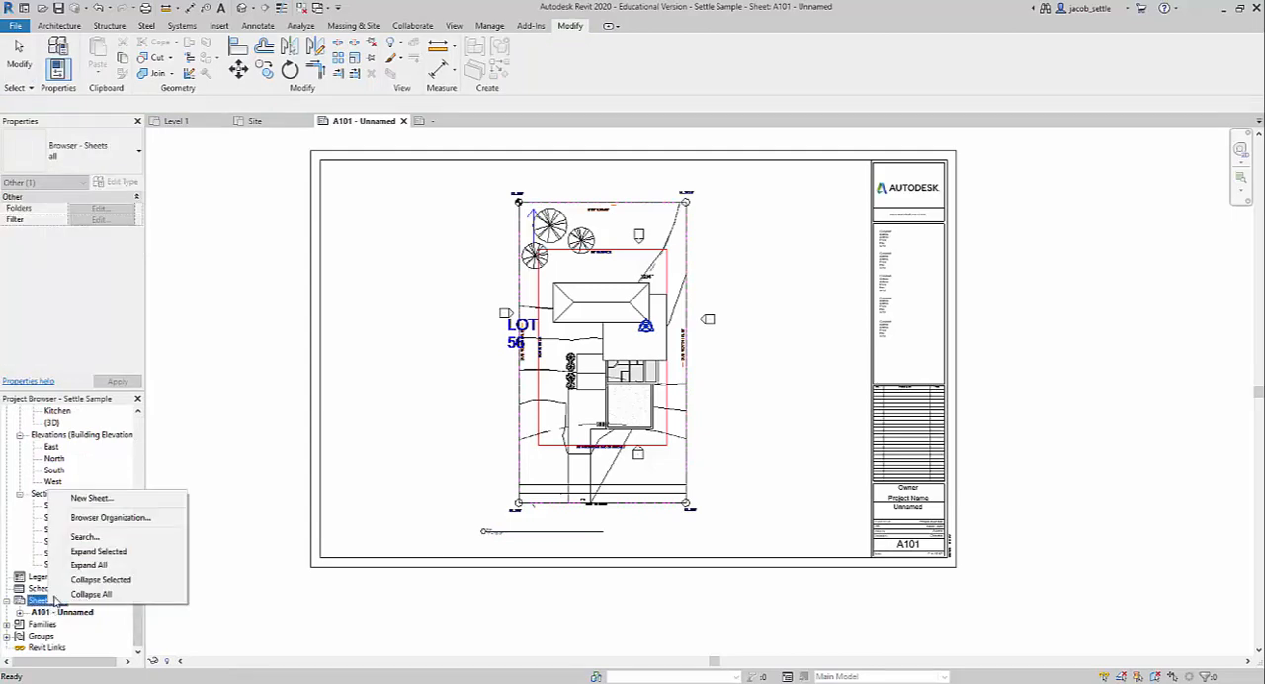
click(275, 598)
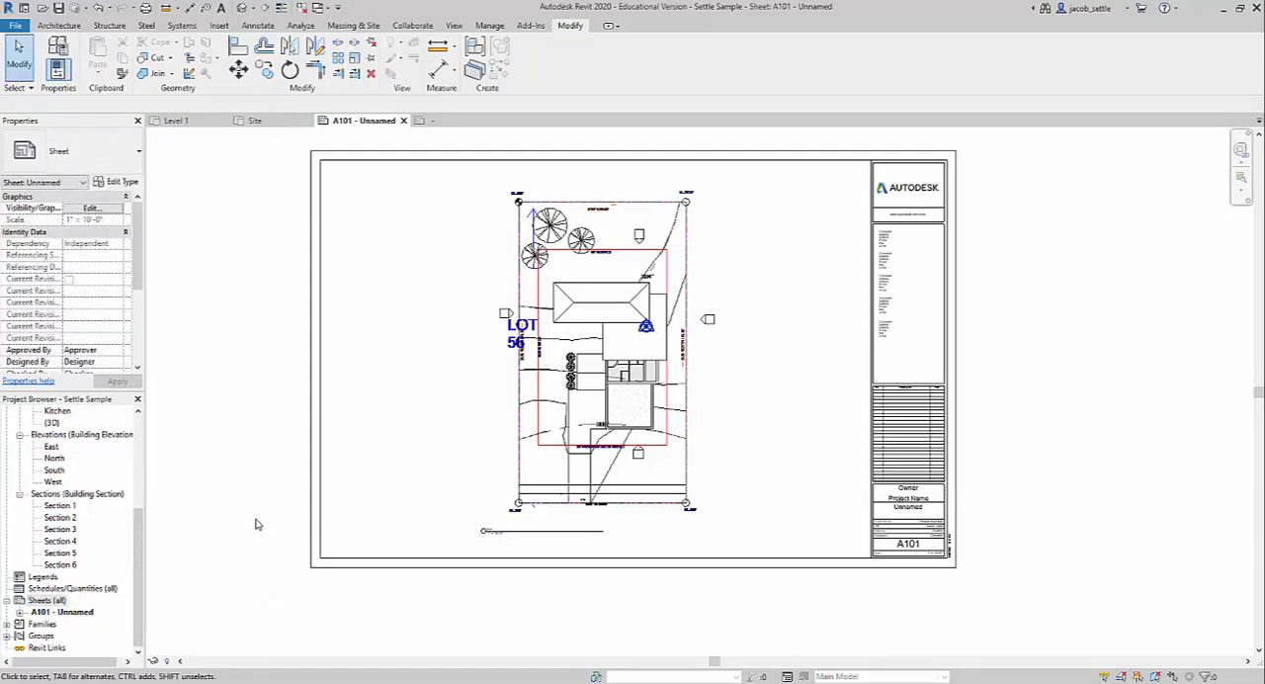